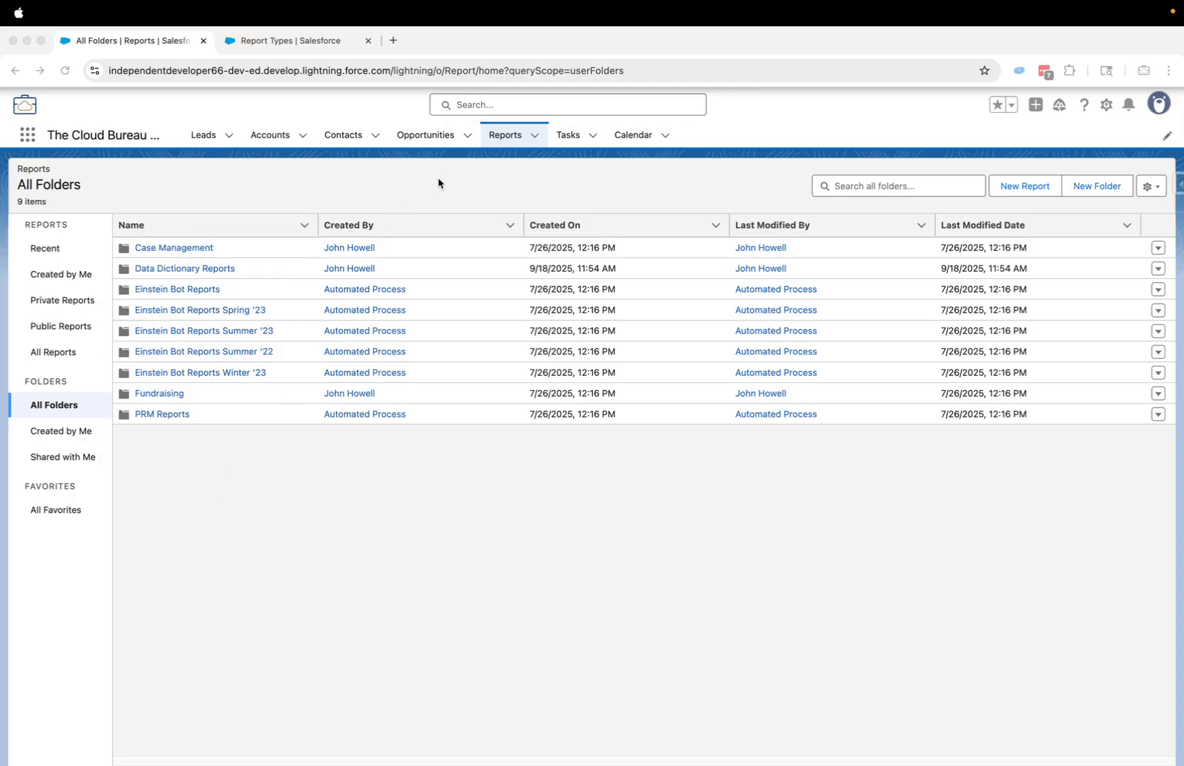
- Go to Setup's Custom Report Types page and begin a new custom report type
{"action": "left_click", "coordinate": [333, 44]}
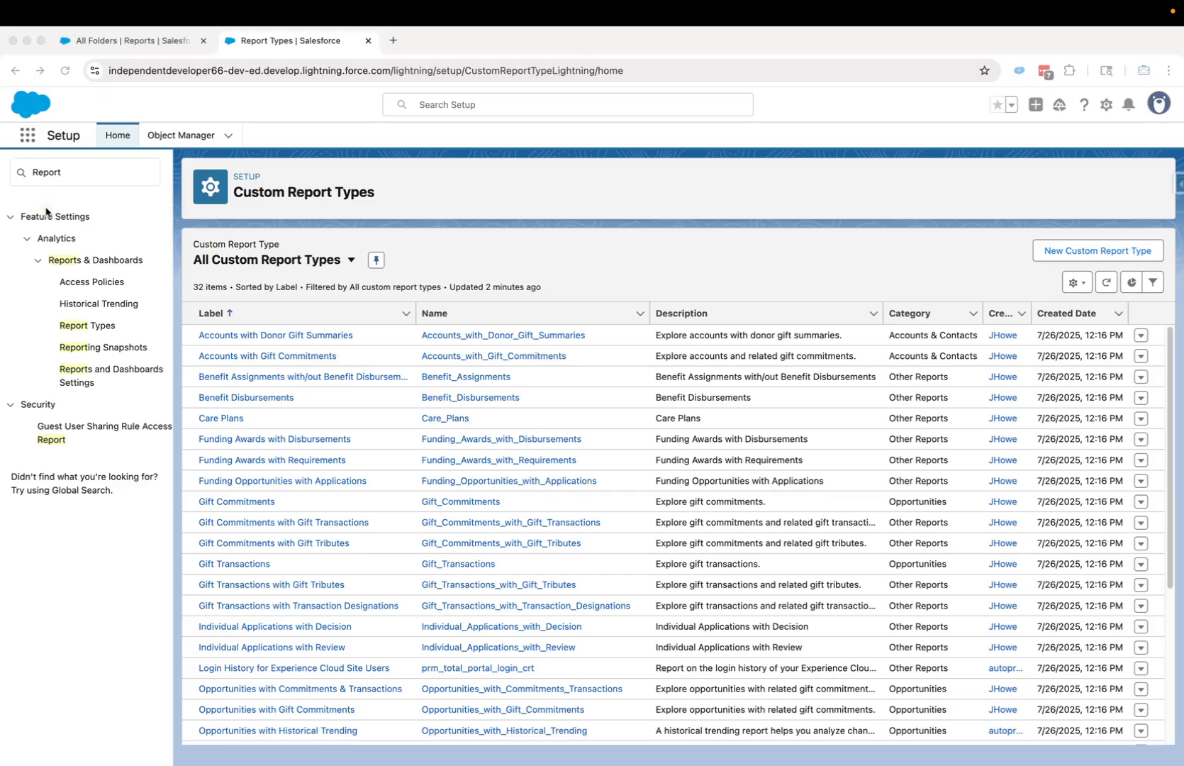
{"action": "left_click", "coordinate": [712, 274]}
{"action": "left_click", "coordinate": [1075, 251]}
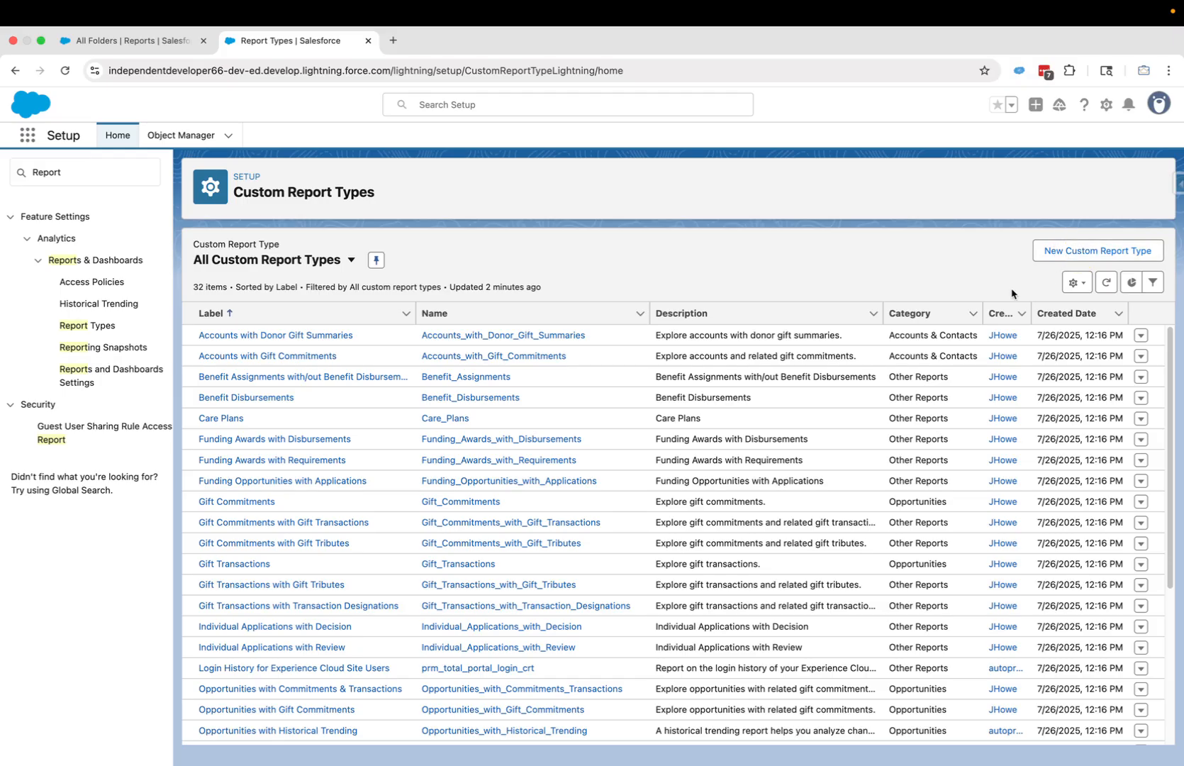
{"action": "left_click", "coordinate": [1083, 258]}
- Base the report type on Entity Definitions, labelled 'Field Dictionary' with API name FieldDictionary
{"action": "left_click", "coordinate": [366, 416]}
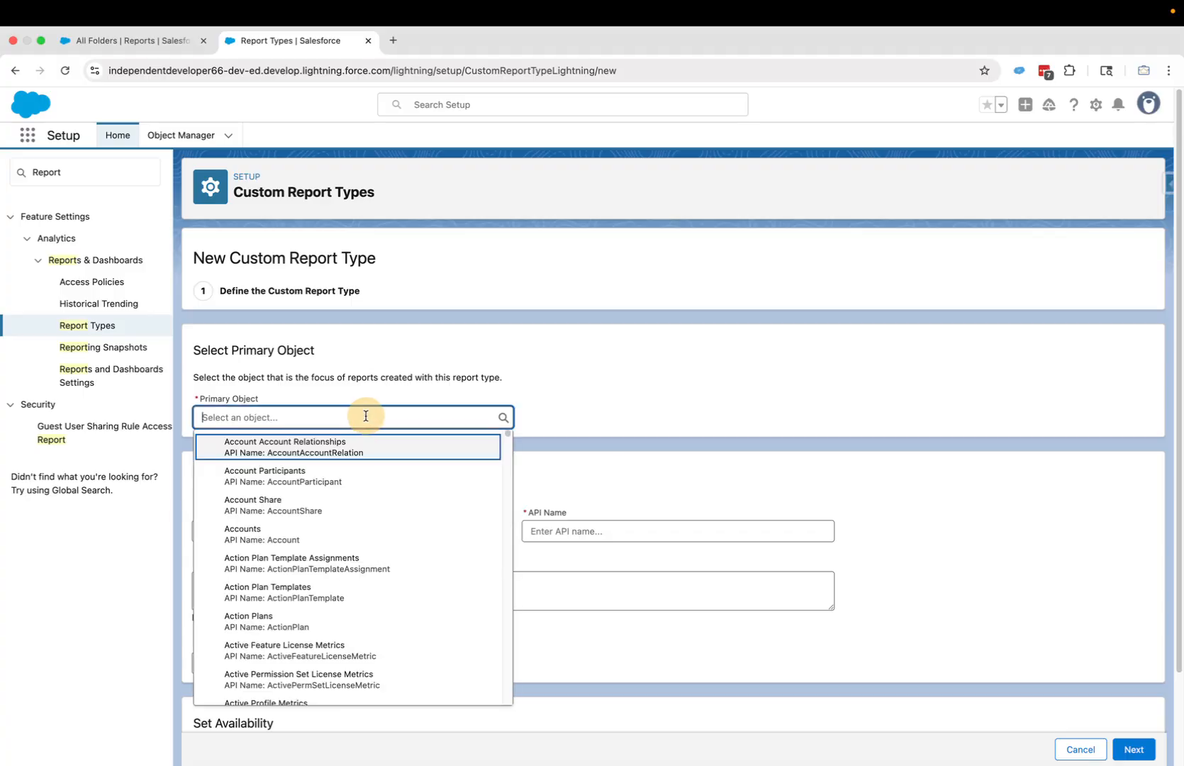
{"action": "type", "text": "Entity"}
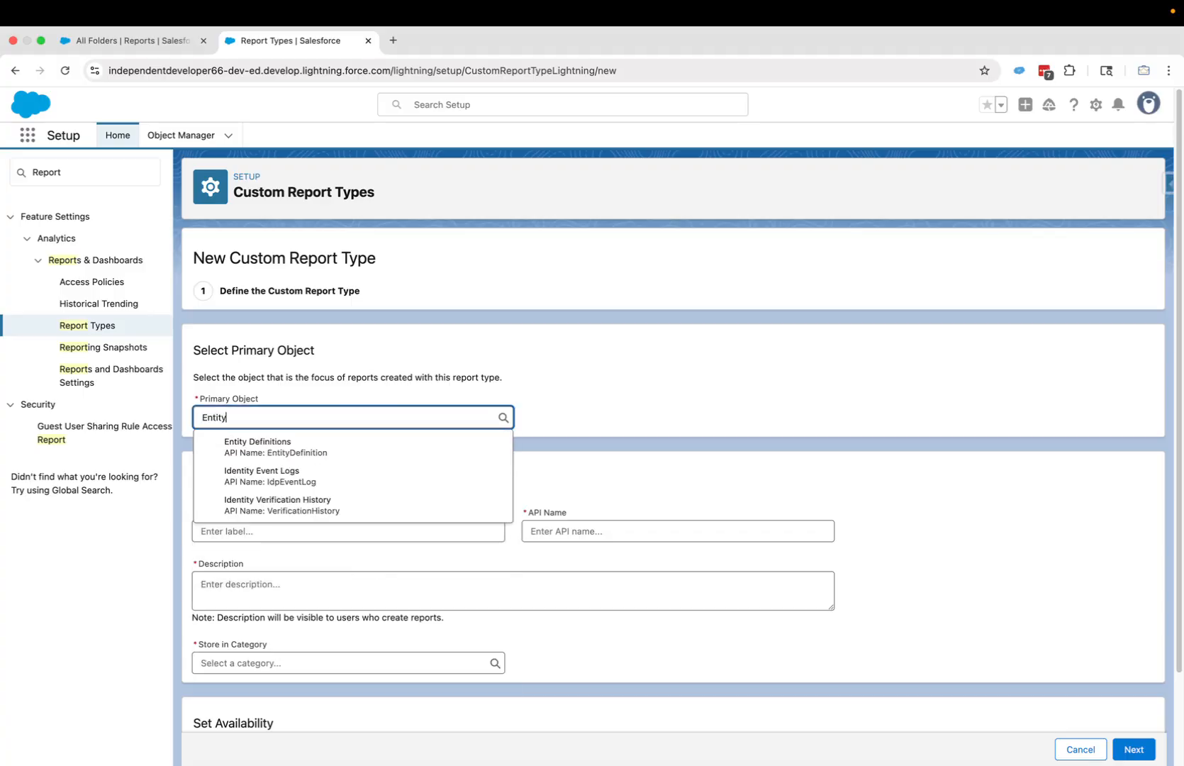
{"action": "left_click", "coordinate": [362, 452]}
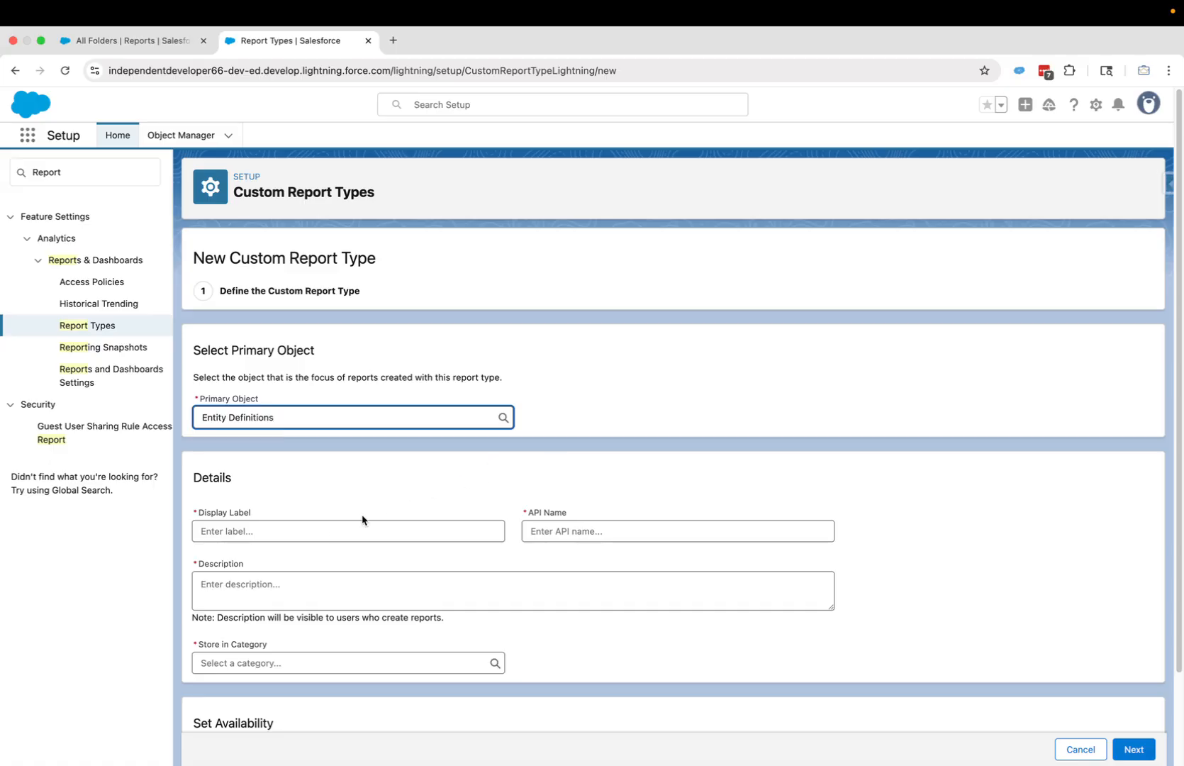
{"action": "left_click", "coordinate": [330, 529]}
{"action": "type", "text": "Field "}
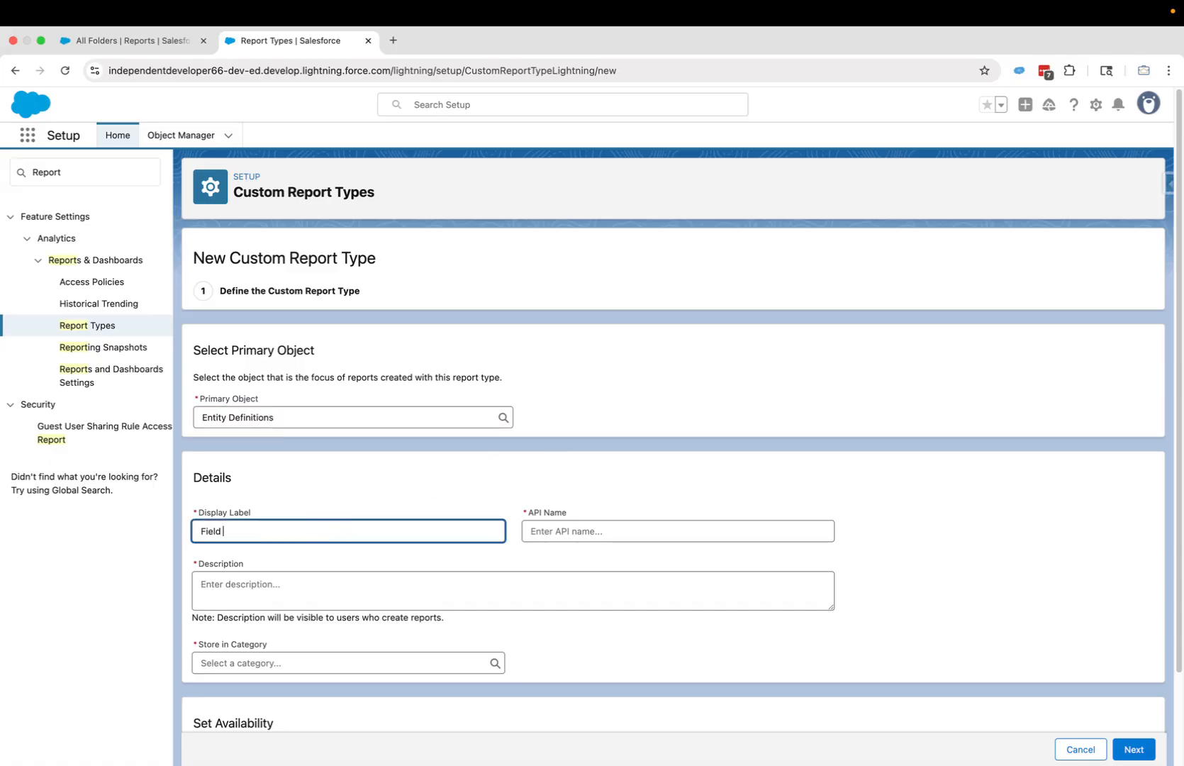
{"action": "type", "text": "Dictionary"}
{"action": "key", "text": "Tab"}
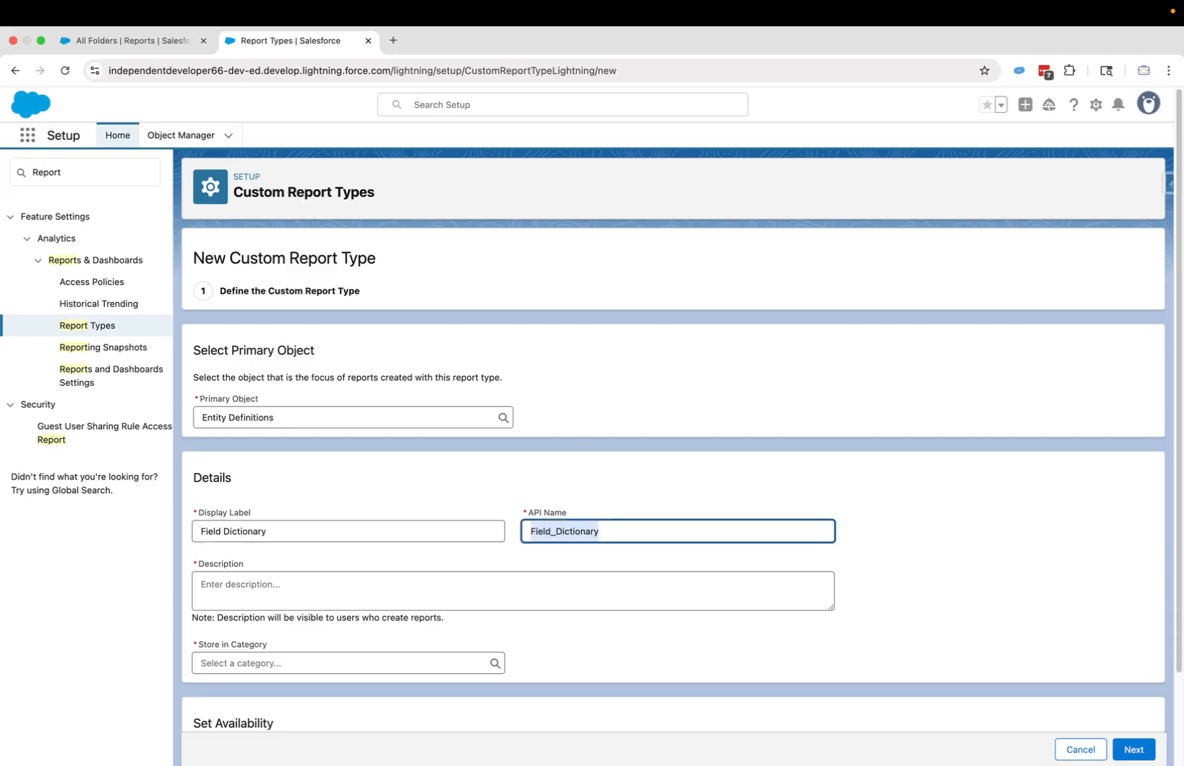
{"action": "left_click", "coordinate": [559, 530]}
{"action": "key", "text": "BackSpace"}
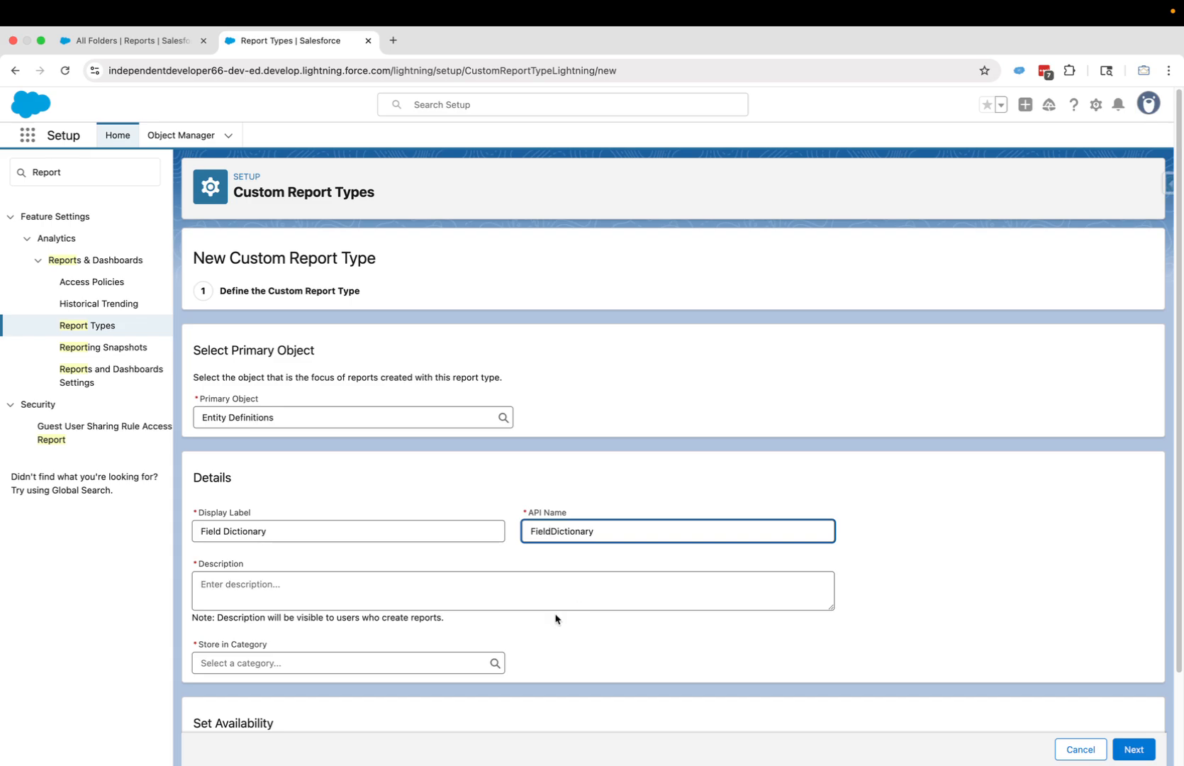
- Add the description 'Custom report type for field dictionary reporting', file under Administrative Reports, set Deployed, continue
{"action": "left_click", "coordinate": [428, 600]}
{"action": "type", "text": "Cus"}
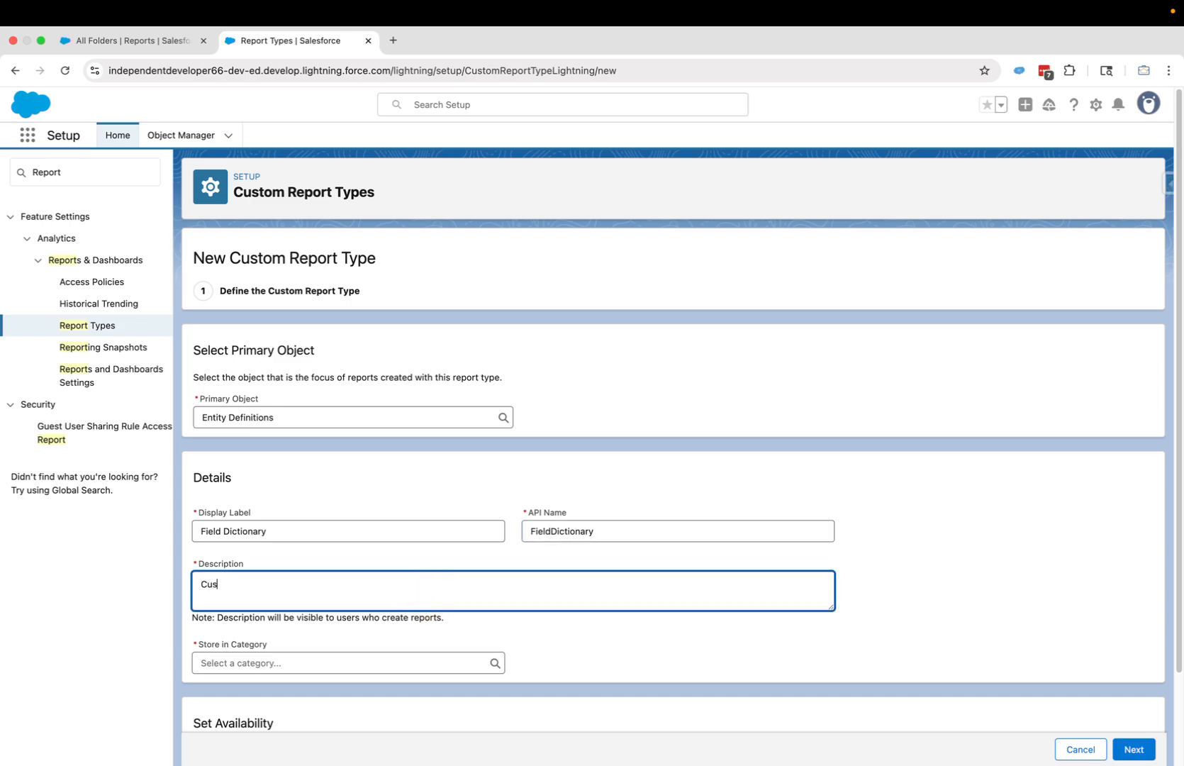
{"action": "type", "text": "tom report type for field dictionary reporting"}
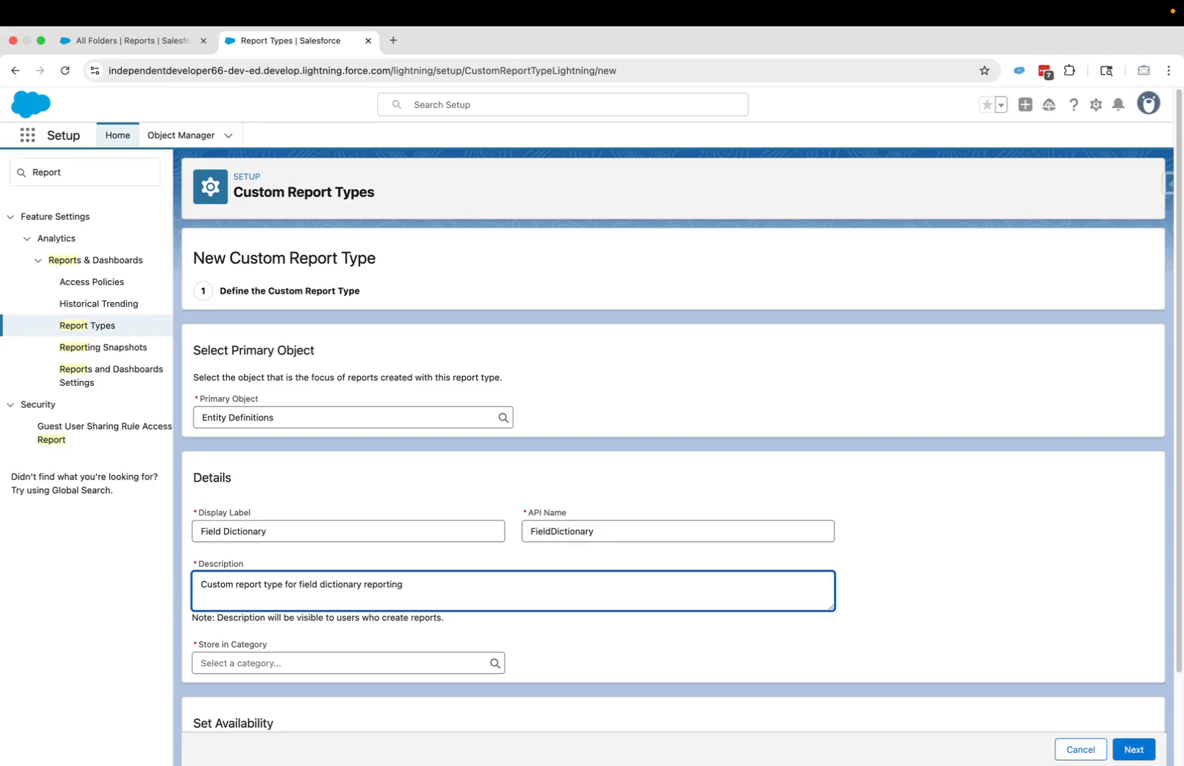
{"action": "left_click", "coordinate": [340, 663]}
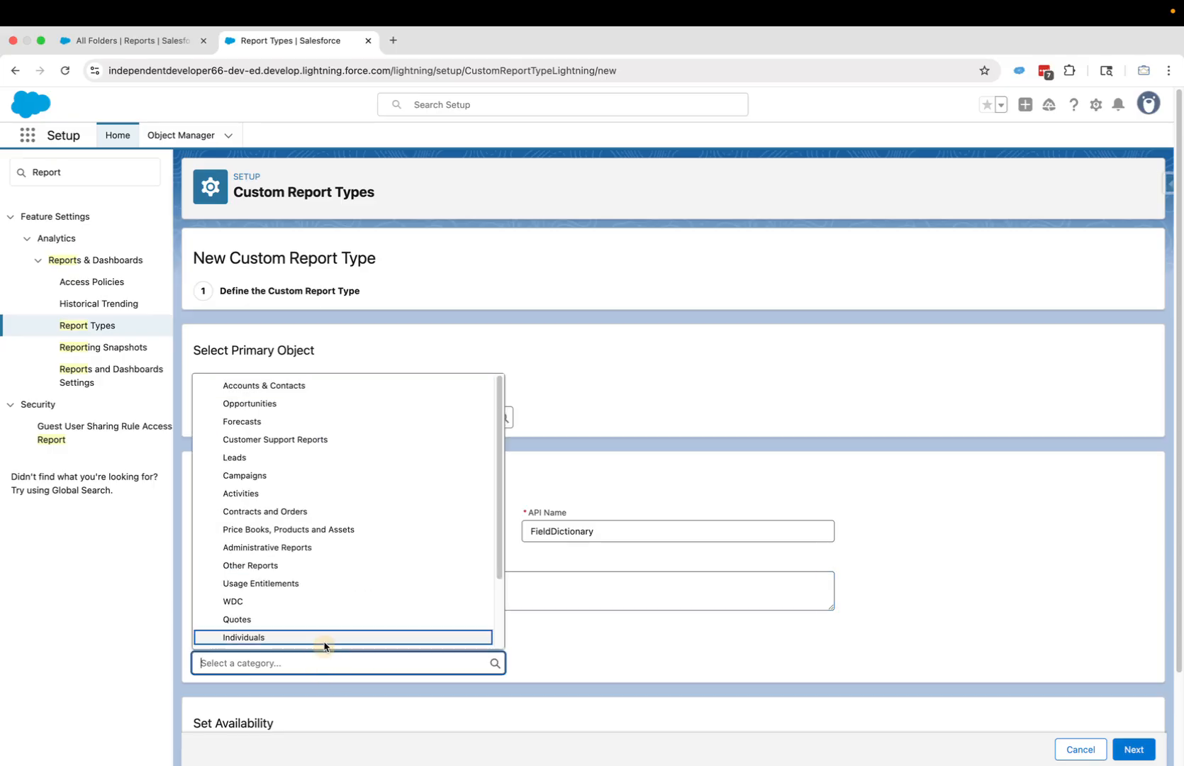
{"action": "left_click", "coordinate": [307, 555]}
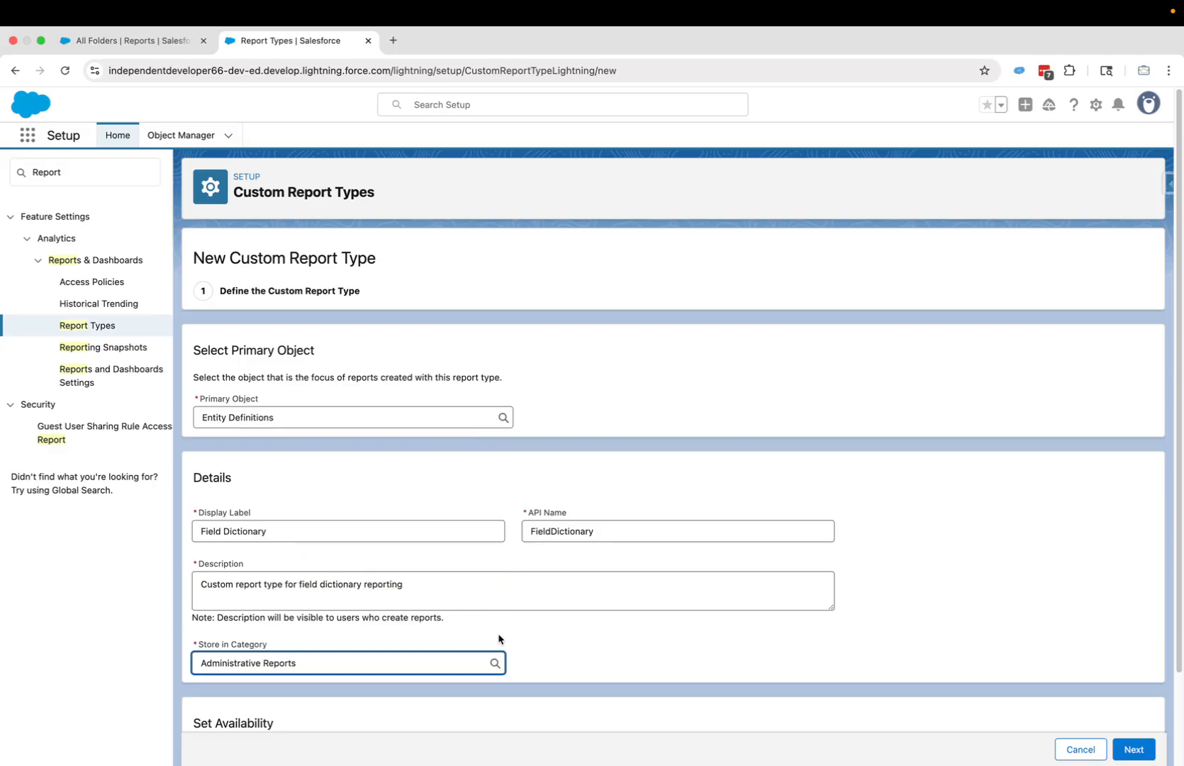
{"action": "scroll", "coordinate": [555, 649], "scroll_direction": "down", "scroll_amount": 3}
{"action": "left_click", "coordinate": [200, 696]}
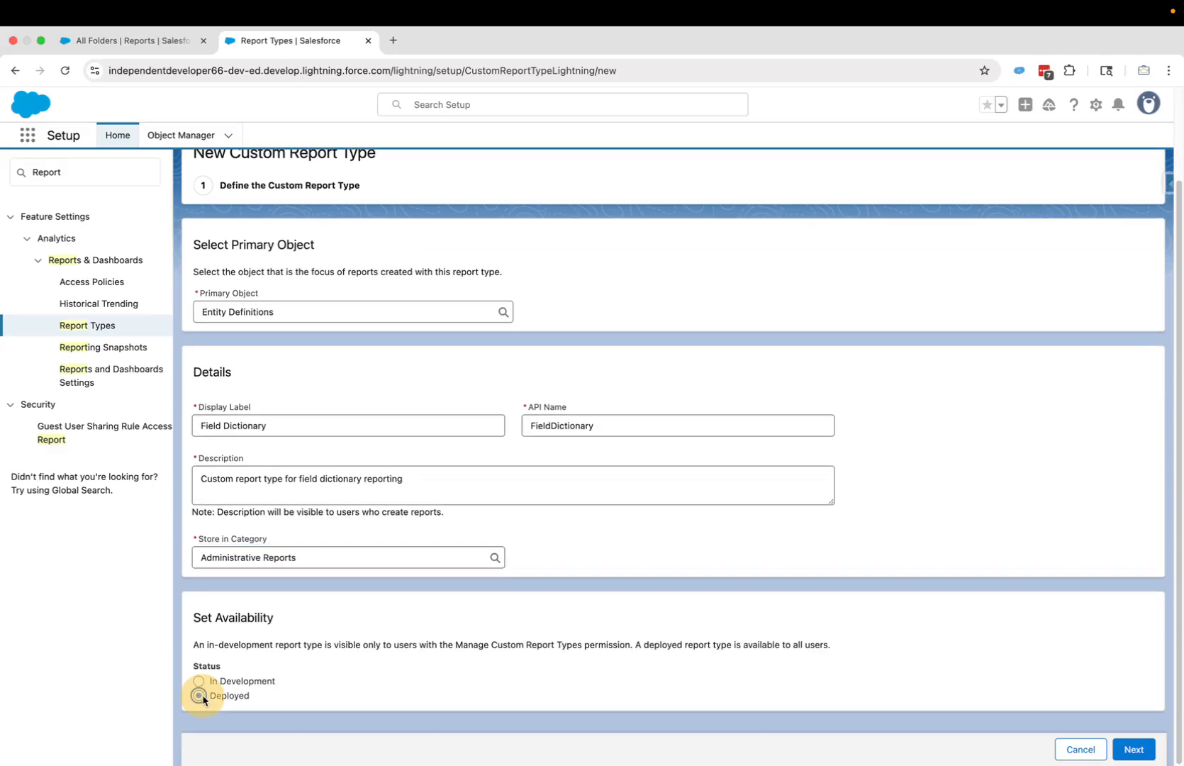
{"action": "left_click", "coordinate": [1124, 749]}
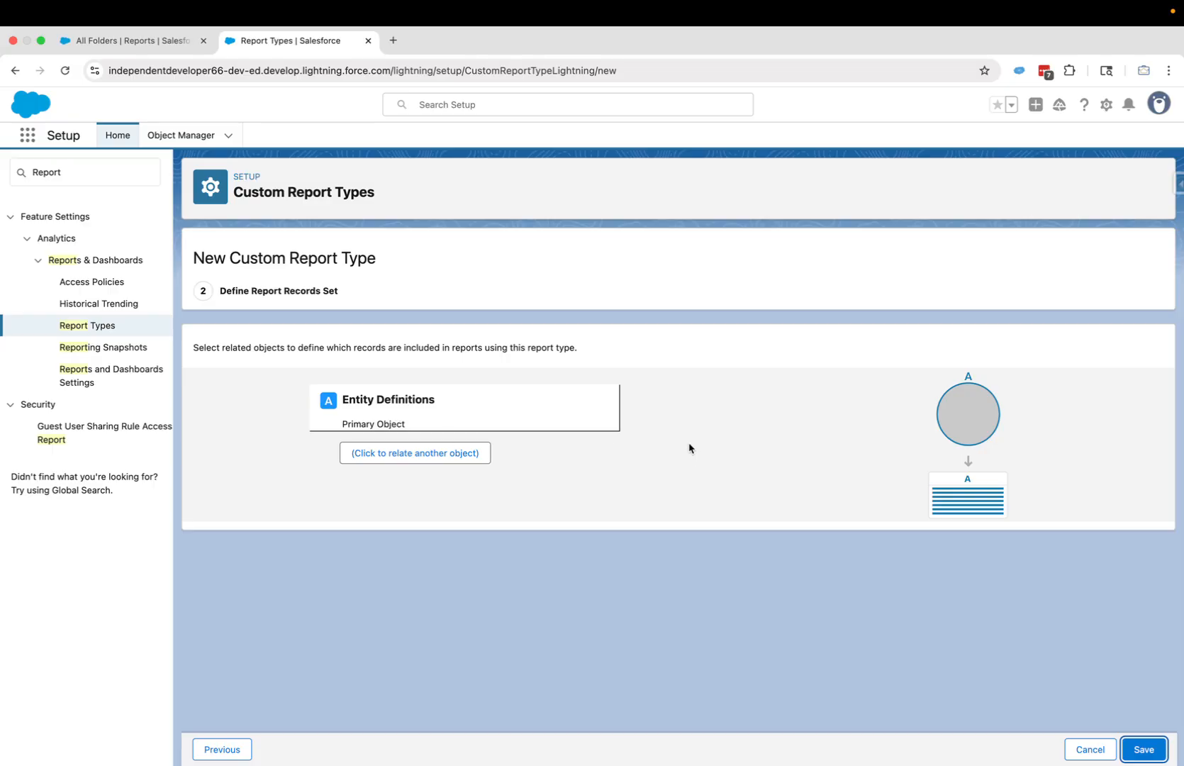
- Relate Field Definitions as object B and Entity Particles as object C
{"action": "left_click", "coordinate": [415, 454]}
{"action": "left_click", "coordinate": [414, 491]}
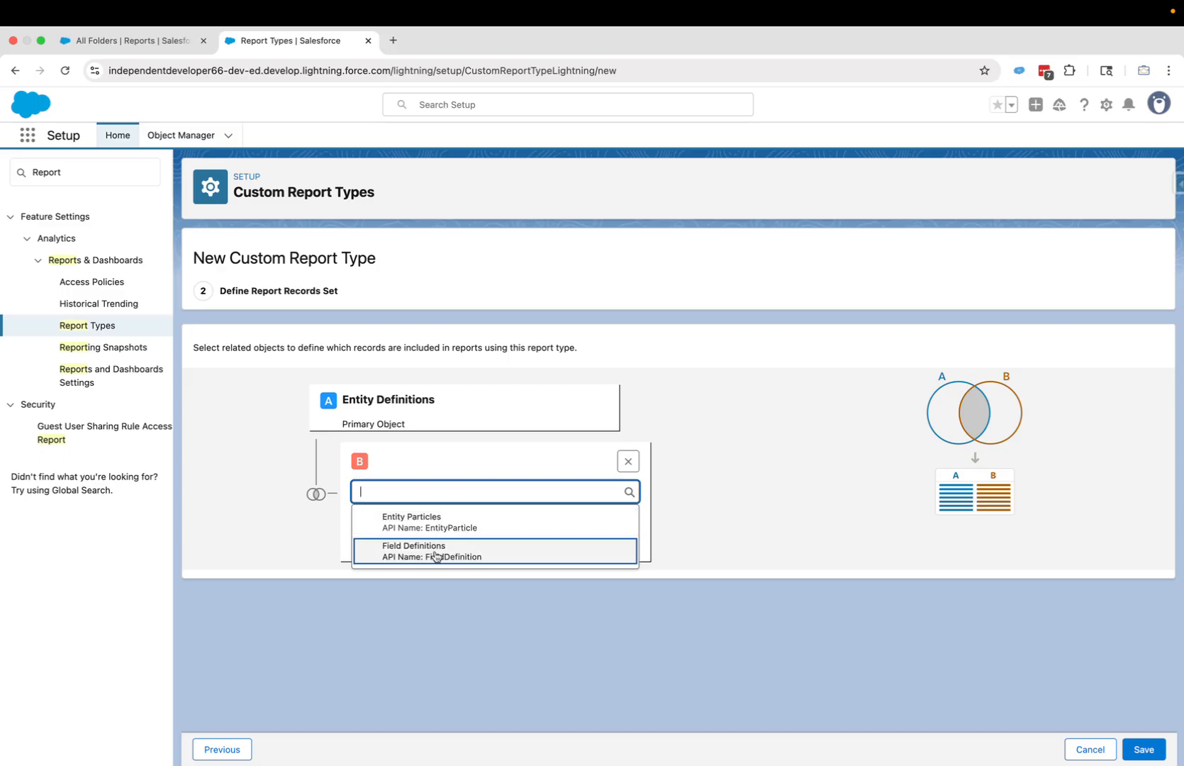
{"action": "left_click", "coordinate": [435, 556]}
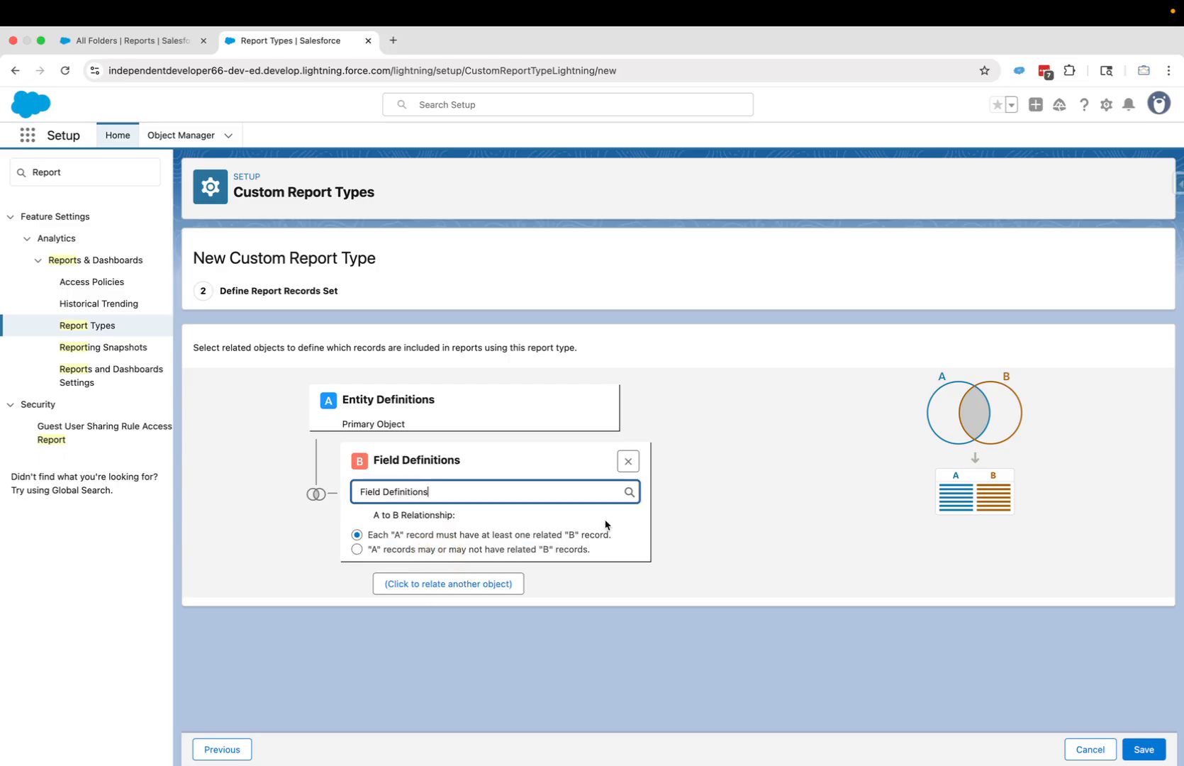
{"action": "left_click", "coordinate": [454, 583]}
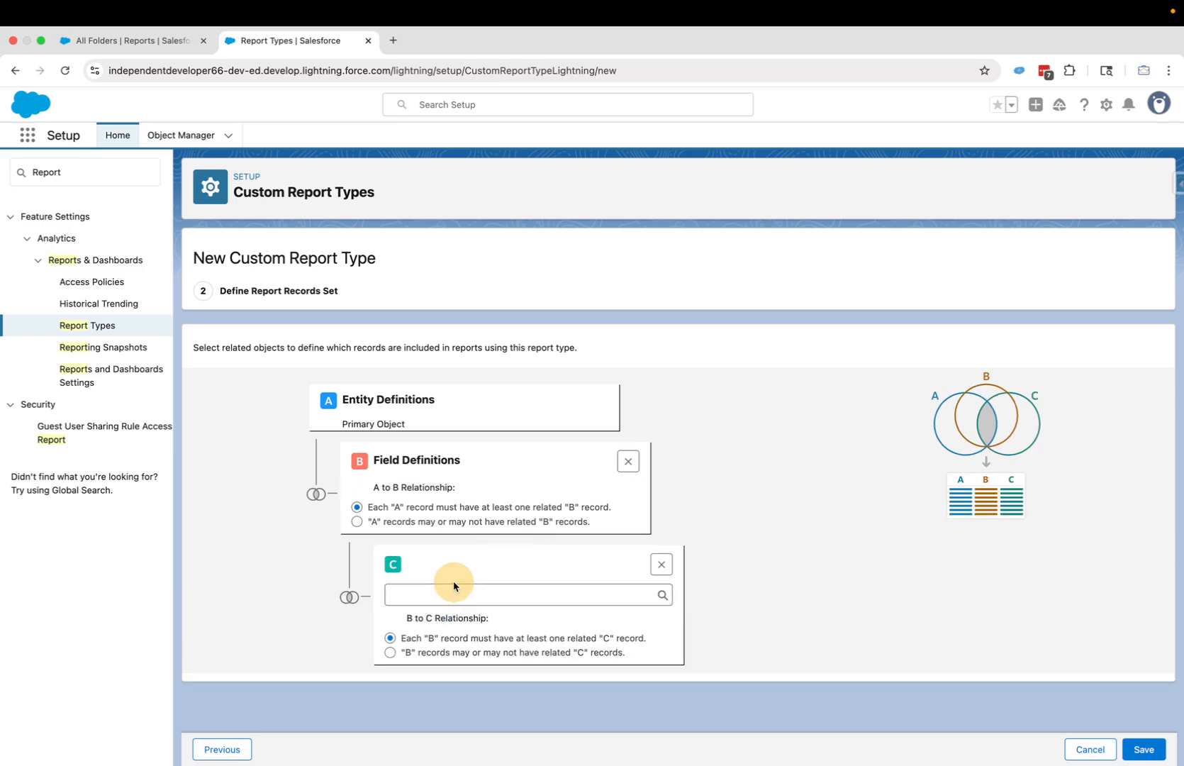
{"action": "left_click", "coordinate": [469, 592]}
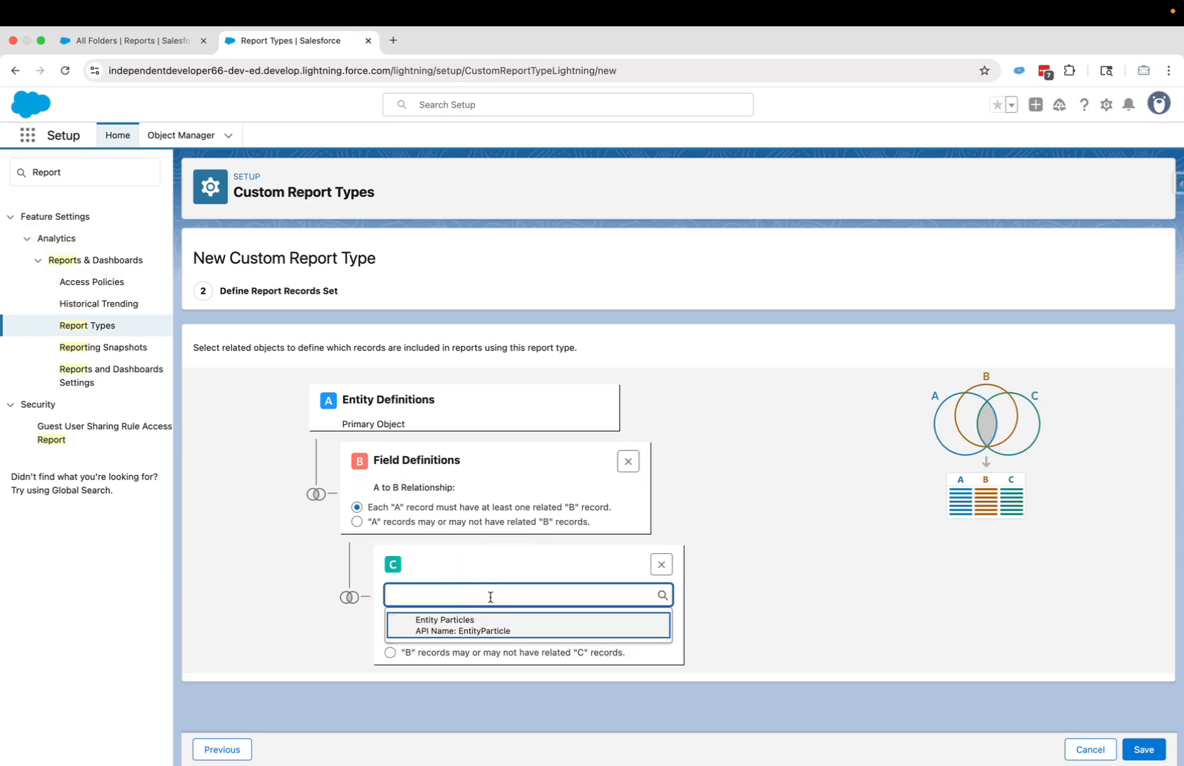
{"action": "left_click", "coordinate": [454, 632]}
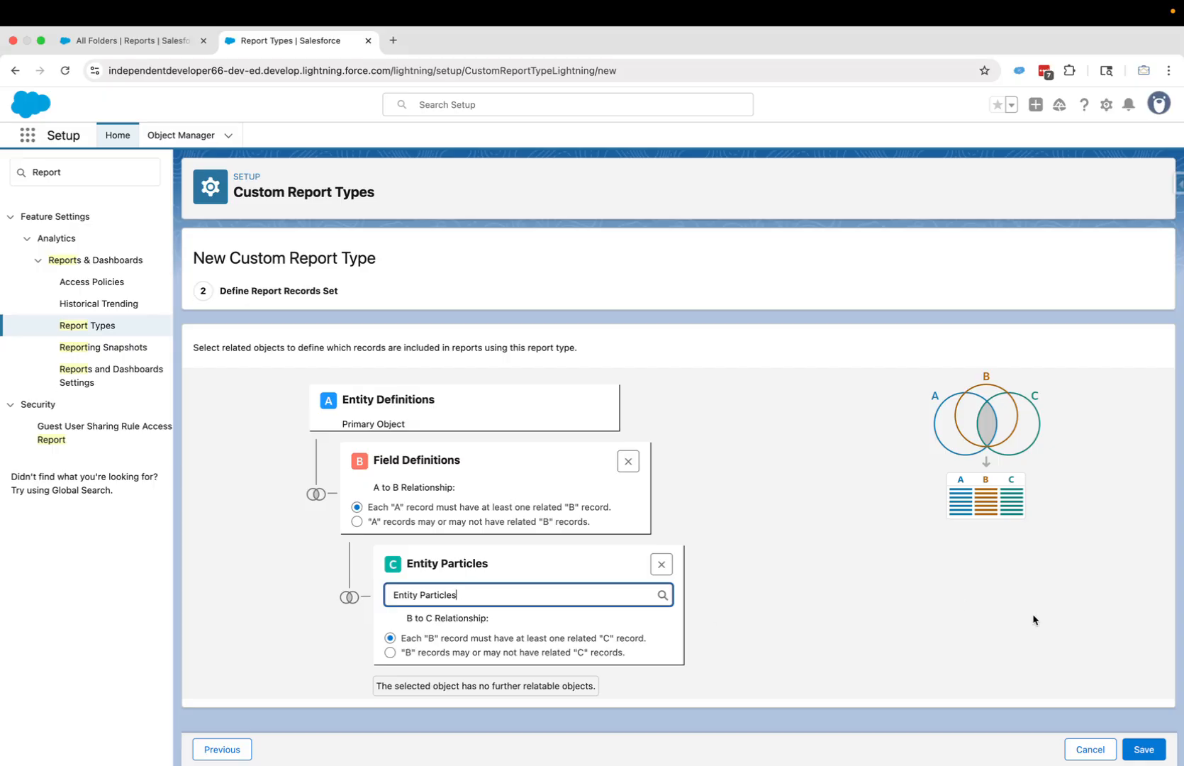
- Save the Field Dictionary report type with its A-B-C object relationships
{"action": "left_click", "coordinate": [1150, 755]}
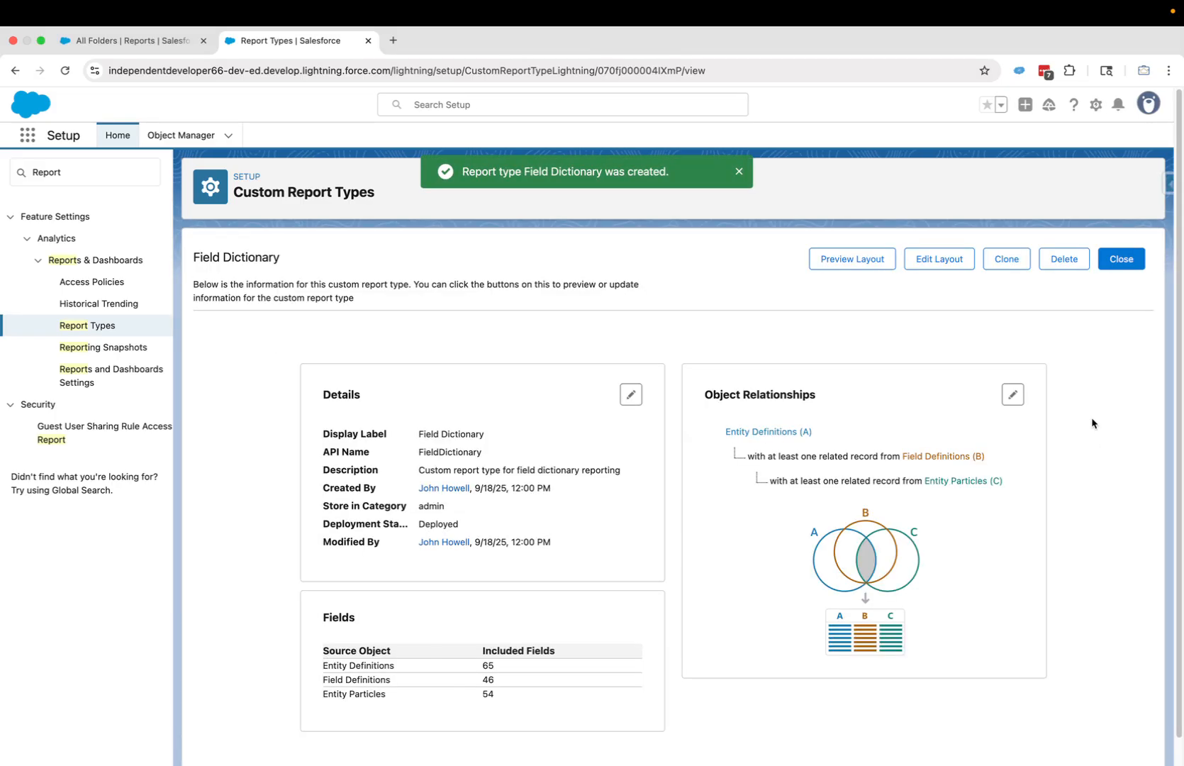
- Open Edit Layout on the Field Dictionary report type's detail page
{"action": "left_click", "coordinate": [938, 262]}
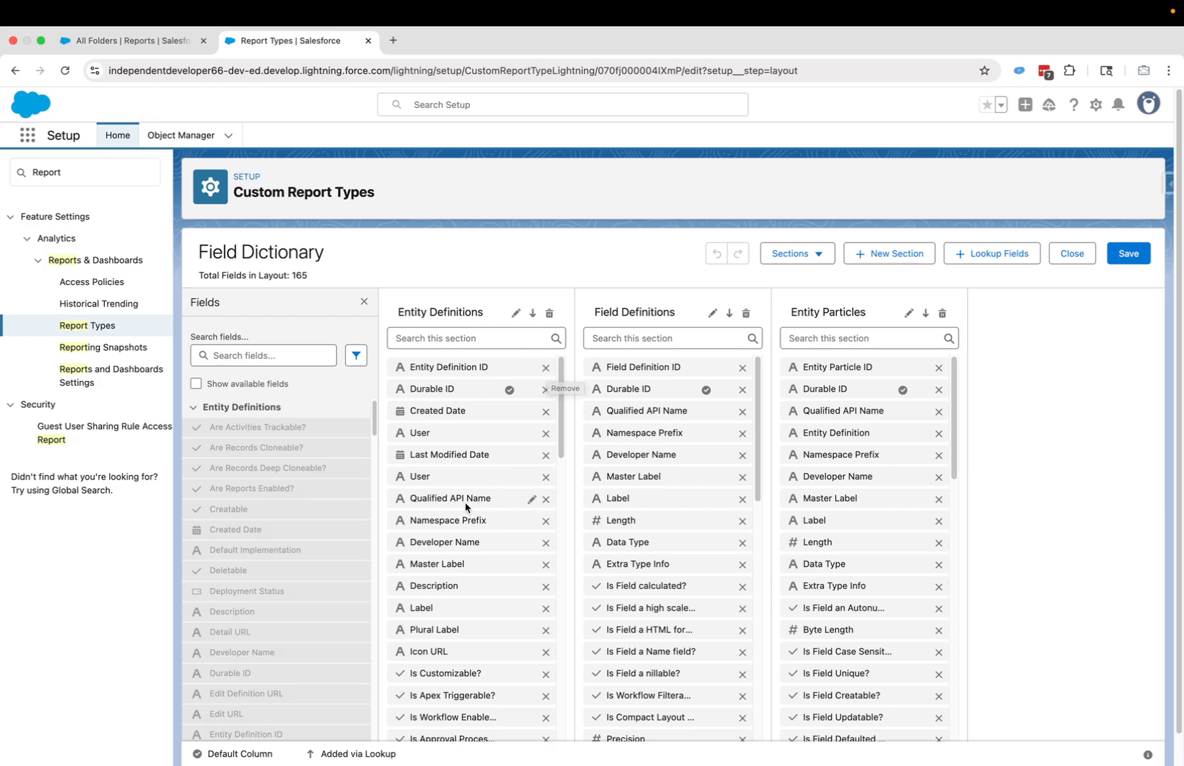
- Remove Entity Definitions fields like Entity Definition ID, Durable ID and Created Date, cutting the layout to 106 fields
{"action": "mouse_move", "coordinate": [463, 503]}
{"action": "left_click", "coordinate": [546, 368]}
{"action": "left_click", "coordinate": [546, 368]}
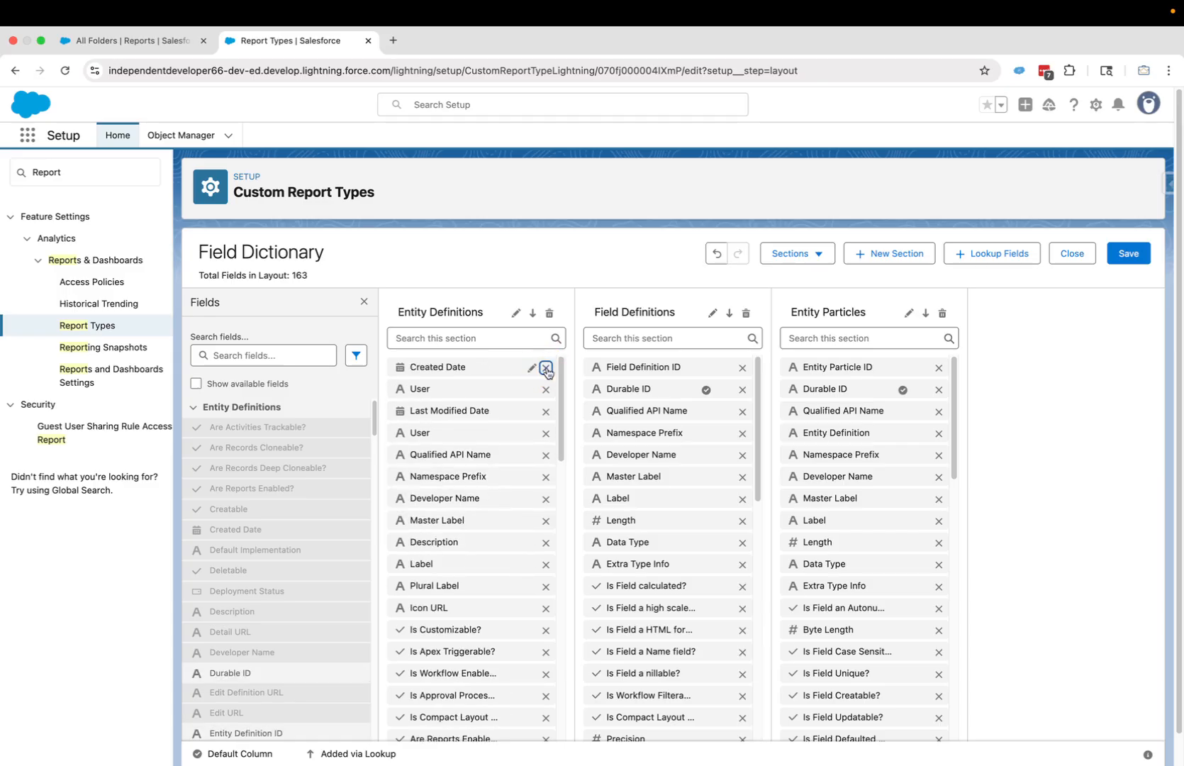
{"action": "left_click", "coordinate": [546, 368]}
{"action": "left_click", "coordinate": [546, 368]}
{"action": "left_click", "coordinate": [546, 368]}
{"action": "left_click", "coordinate": [546, 368]}
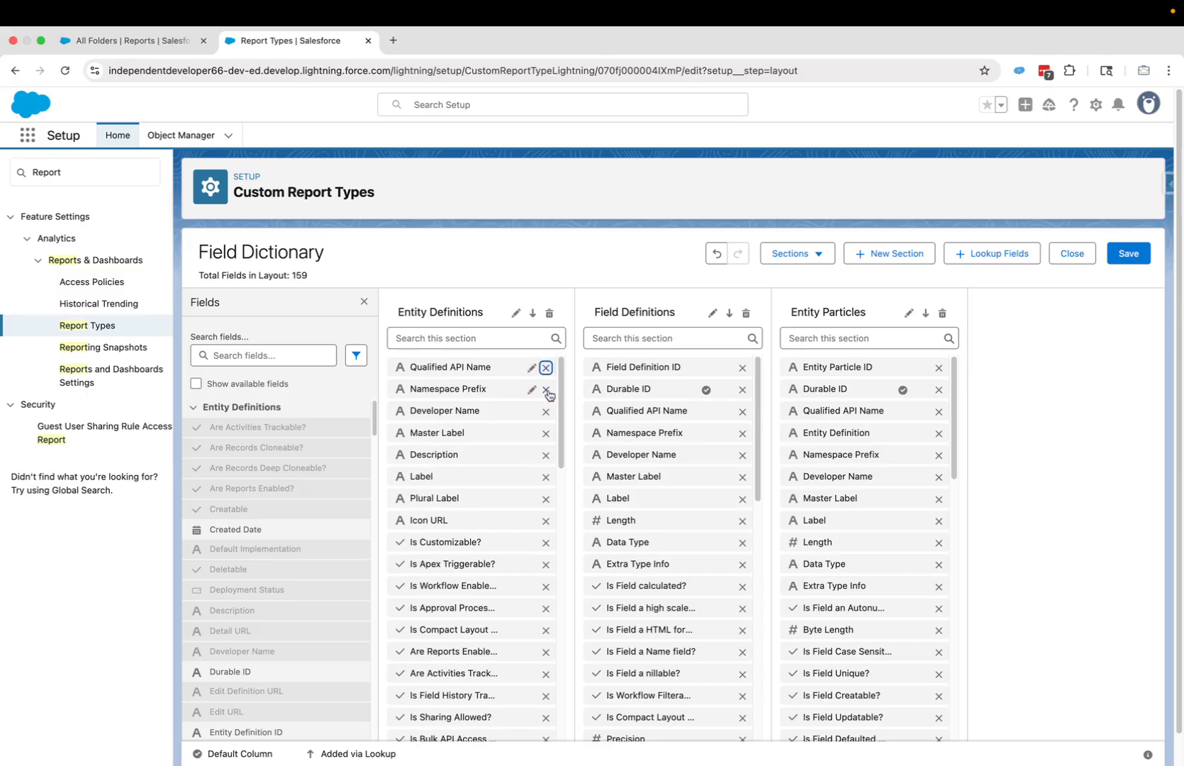
{"action": "left_click", "coordinate": [546, 389]}
{"action": "left_click", "coordinate": [545, 390]}
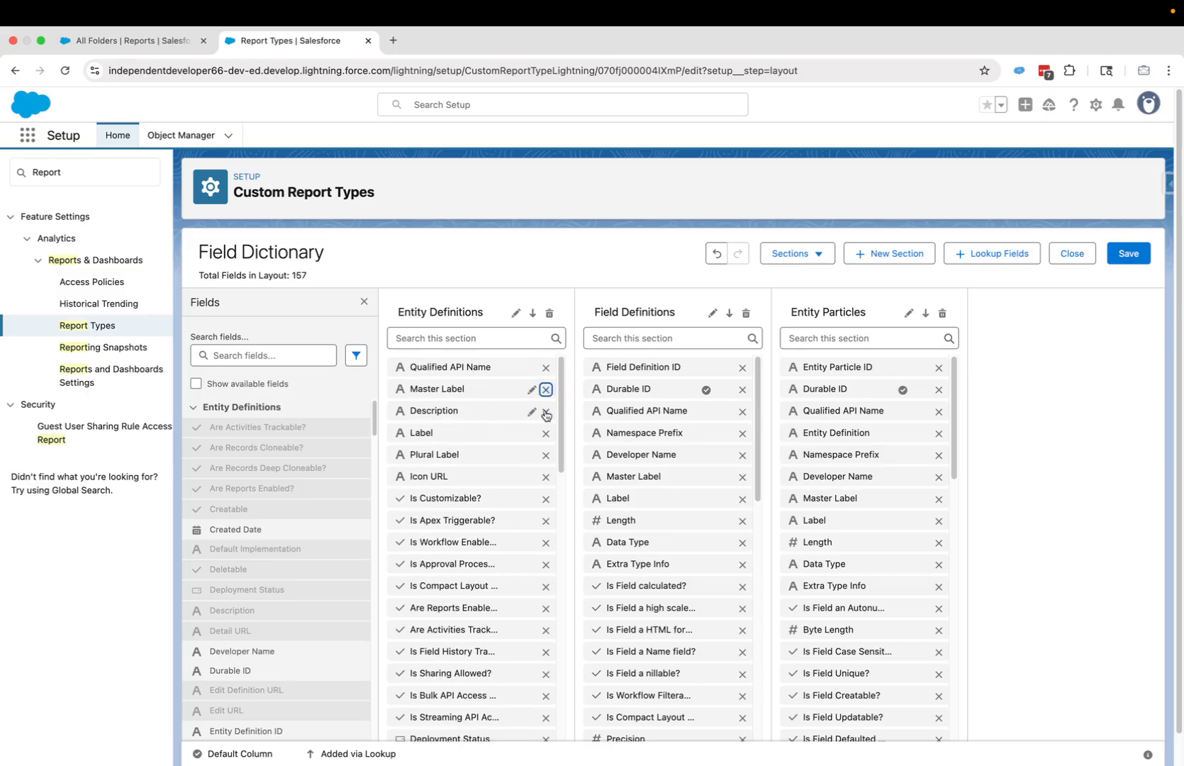
{"action": "left_click", "coordinate": [545, 411]}
{"action": "left_click", "coordinate": [546, 412]}
{"action": "left_click", "coordinate": [545, 411]}
{"action": "left_click", "coordinate": [545, 411]}
{"action": "left_click", "coordinate": [545, 412]}
{"action": "left_click", "coordinate": [545, 411]}
{"action": "left_click", "coordinate": [545, 411]}
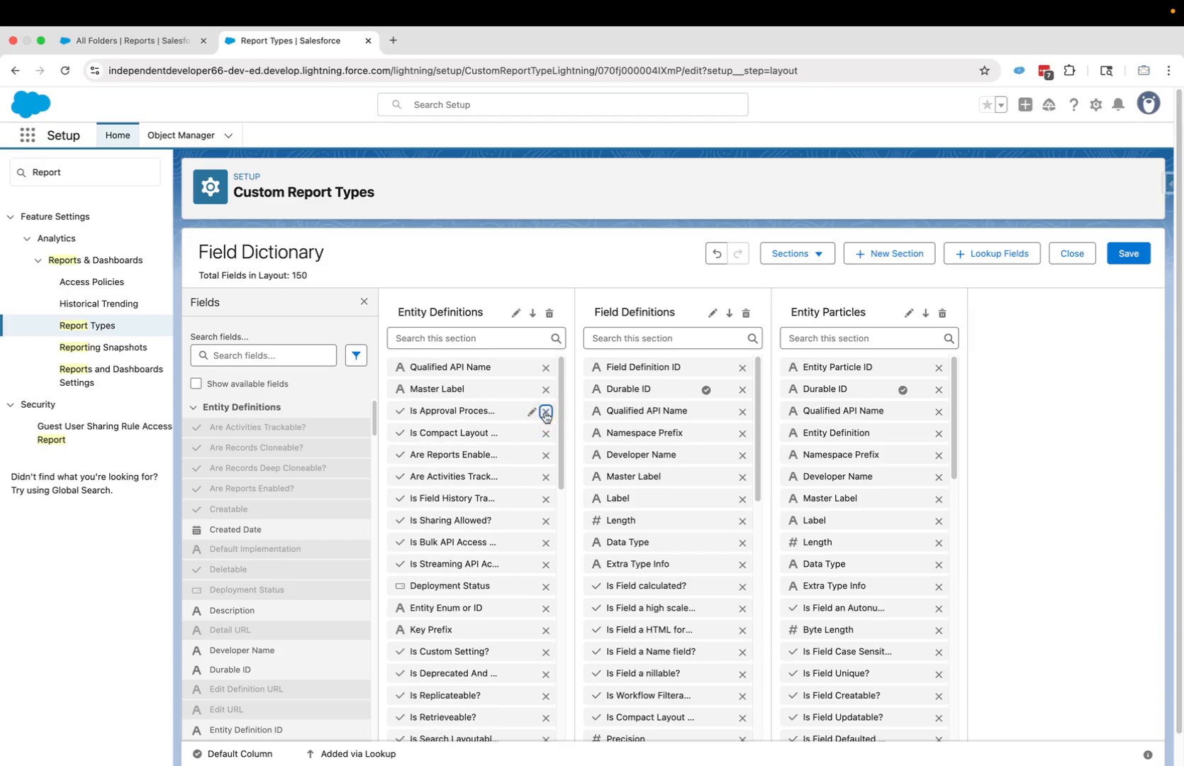
{"action": "left_click", "coordinate": [545, 411]}
{"action": "left_click", "coordinate": [545, 412]}
{"action": "left_click", "coordinate": [545, 411]}
{"action": "left_click", "coordinate": [546, 412]}
{"action": "left_click", "coordinate": [546, 411]}
{"action": "left_click", "coordinate": [545, 411]}
{"action": "left_click", "coordinate": [545, 412]}
{"action": "left_click", "coordinate": [546, 411]}
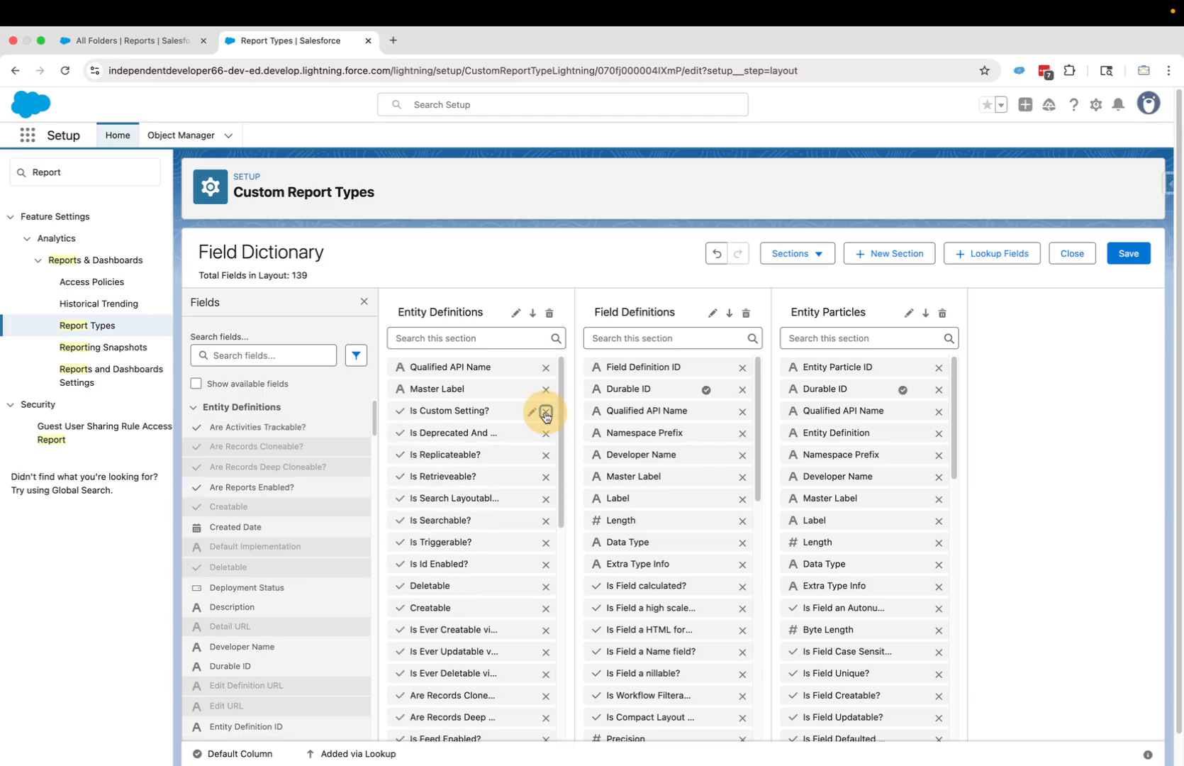
{"action": "left_click", "coordinate": [546, 411]}
{"action": "left_click", "coordinate": [545, 411]}
{"action": "left_click", "coordinate": [545, 411]}
{"action": "left_click", "coordinate": [546, 411]}
{"action": "left_click", "coordinate": [545, 412]}
{"action": "left_click", "coordinate": [546, 412]}
{"action": "left_click", "coordinate": [545, 411]}
{"action": "left_click", "coordinate": [545, 411]}
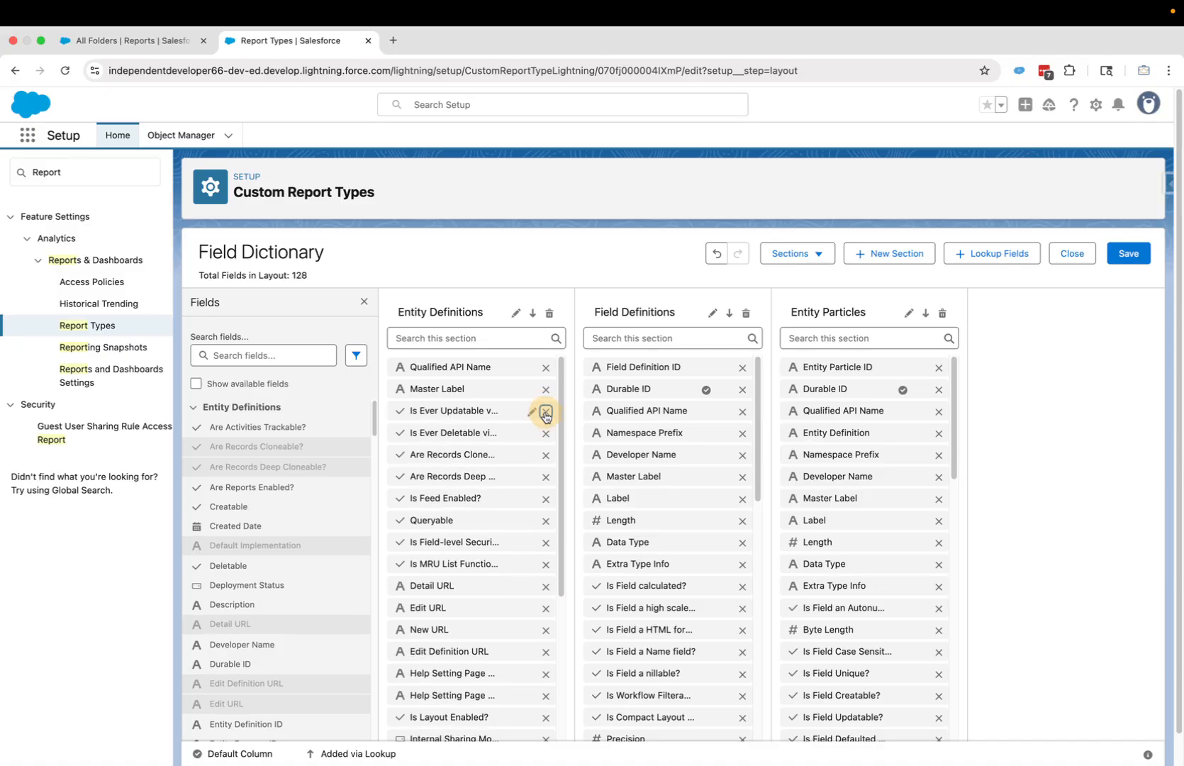
{"action": "left_click", "coordinate": [545, 411]}
{"action": "left_click", "coordinate": [545, 411]}
{"action": "left_click", "coordinate": [545, 412]}
{"action": "left_click", "coordinate": [545, 411]}
{"action": "left_click", "coordinate": [546, 411]}
{"action": "left_click", "coordinate": [545, 411]}
{"action": "left_click", "coordinate": [546, 411]}
{"action": "left_click", "coordinate": [545, 411]}
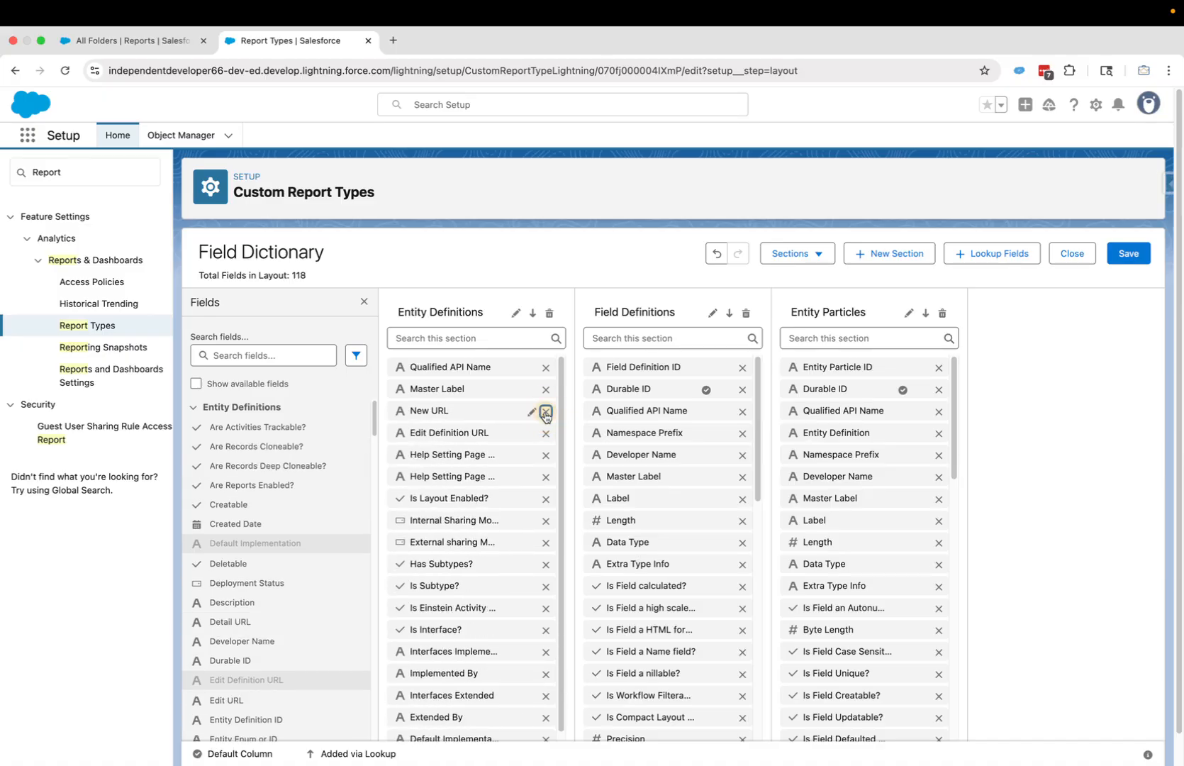
{"action": "left_click", "coordinate": [545, 411]}
{"action": "left_click", "coordinate": [543, 412]}
{"action": "left_click", "coordinate": [556, 412]}
{"action": "left_click", "coordinate": [556, 411]}
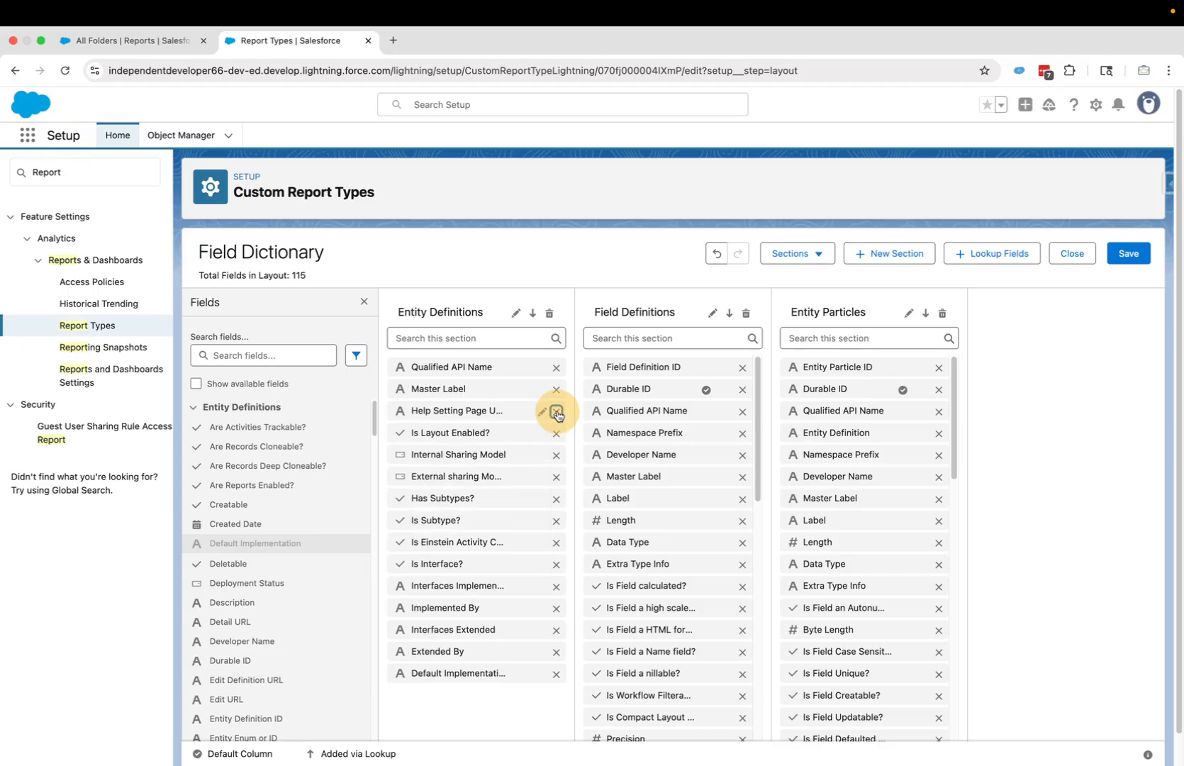
{"action": "left_click", "coordinate": [555, 411]}
{"action": "left_click", "coordinate": [556, 412]}
{"action": "left_click", "coordinate": [556, 411]}
{"action": "left_click", "coordinate": [556, 411]}
{"action": "left_click", "coordinate": [556, 412]}
{"action": "left_click", "coordinate": [556, 411]}
{"action": "left_click", "coordinate": [556, 411]}
{"action": "left_click", "coordinate": [556, 411]}
{"action": "left_click", "coordinate": [556, 411]}
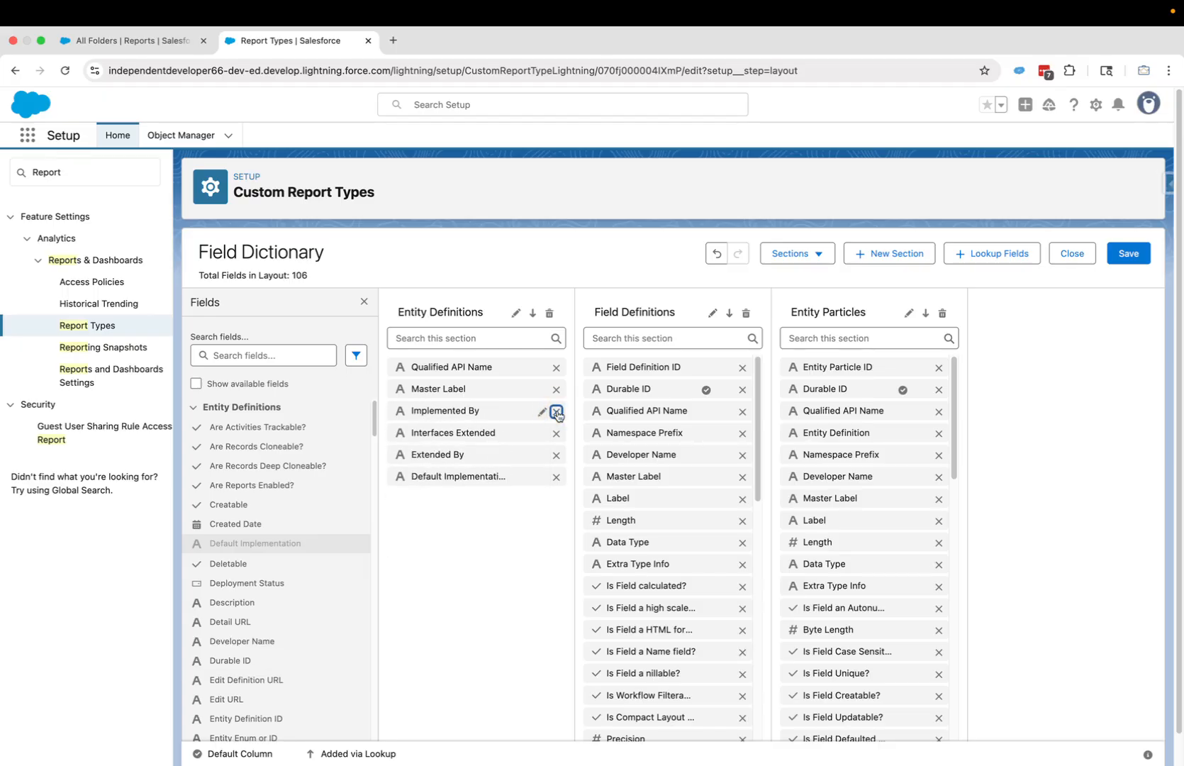
{"action": "left_click", "coordinate": [555, 411]}
{"action": "left_click", "coordinate": [556, 412]}
{"action": "left_click", "coordinate": [555, 411]}
{"action": "left_click", "coordinate": [556, 412]}
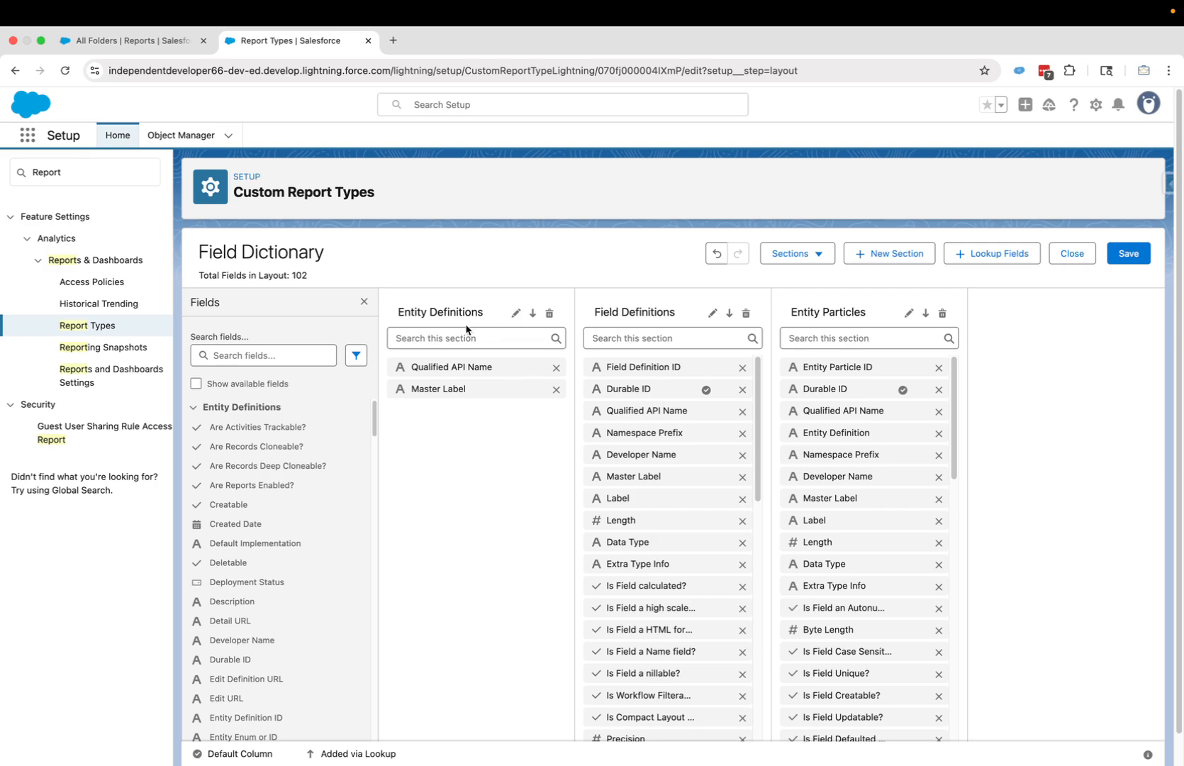
- Rename the Entity Definitions section to Objects and Entity Particles to Field Particles
{"action": "left_click", "coordinate": [515, 313]}
{"action": "left_click_drag", "start_coordinate": [486, 326], "coordinate": [395, 328]}
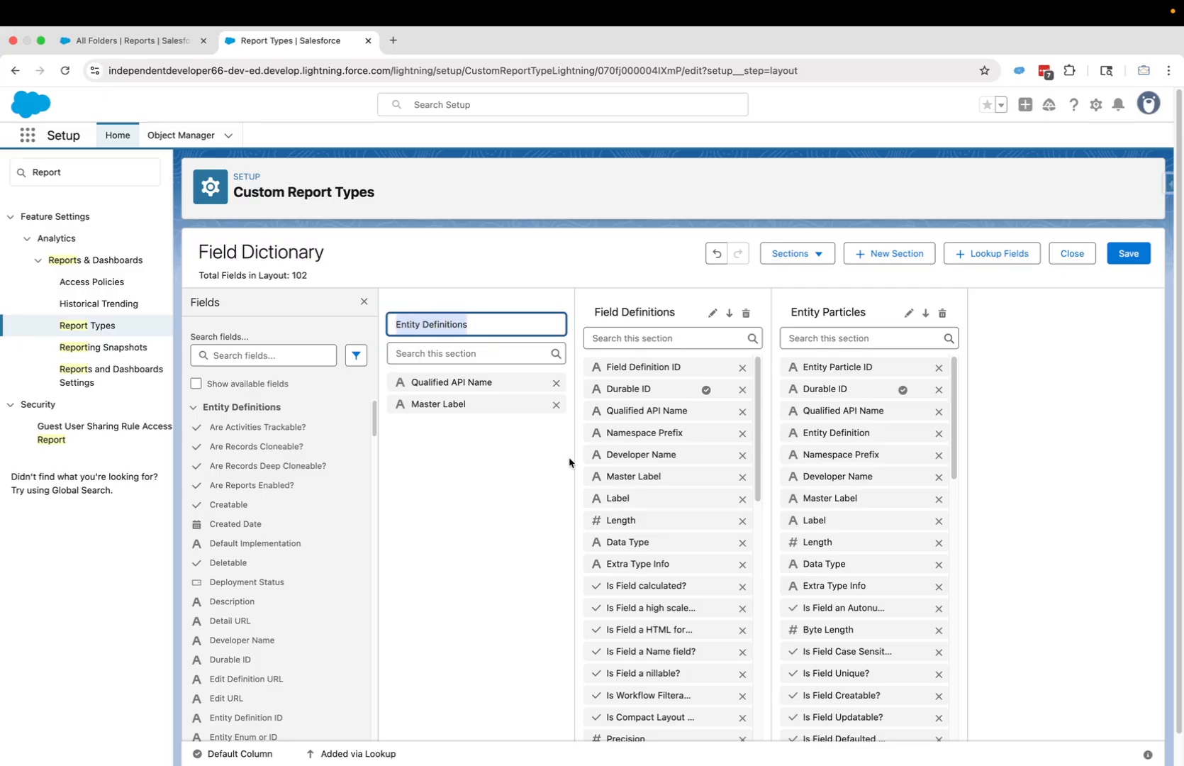
{"action": "type", "text": "Objects"}
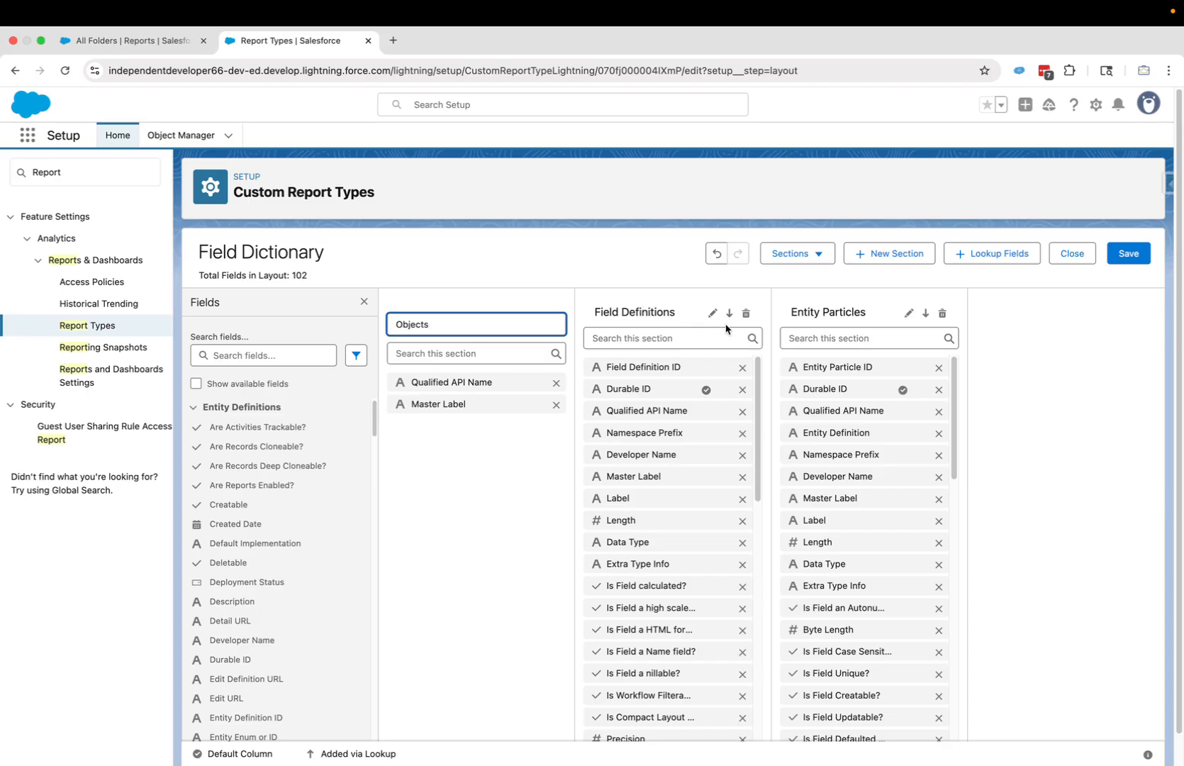
{"action": "left_click", "coordinate": [909, 313]}
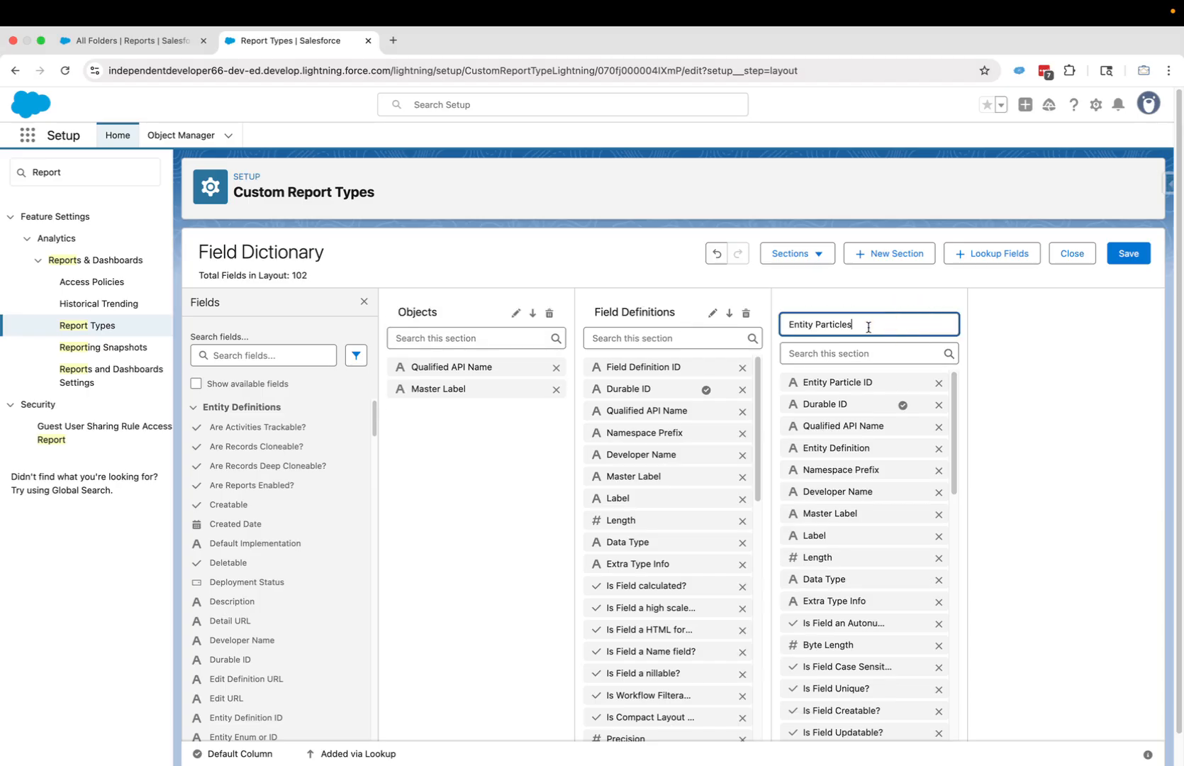
{"action": "left_click_drag", "start_coordinate": [868, 327], "coordinate": [785, 324]}
{"action": "type", "text": "F"}
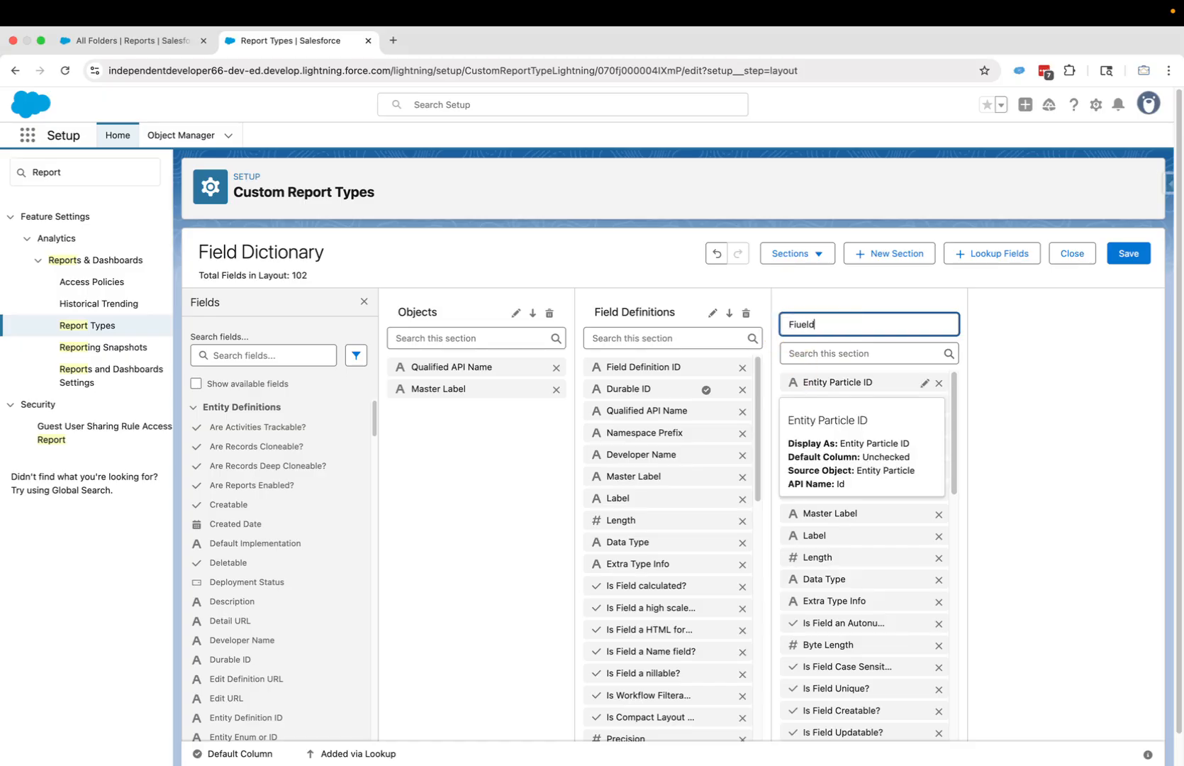
{"action": "type", "text": "iueld"}
{"action": "key", "text": "BackSpace"}
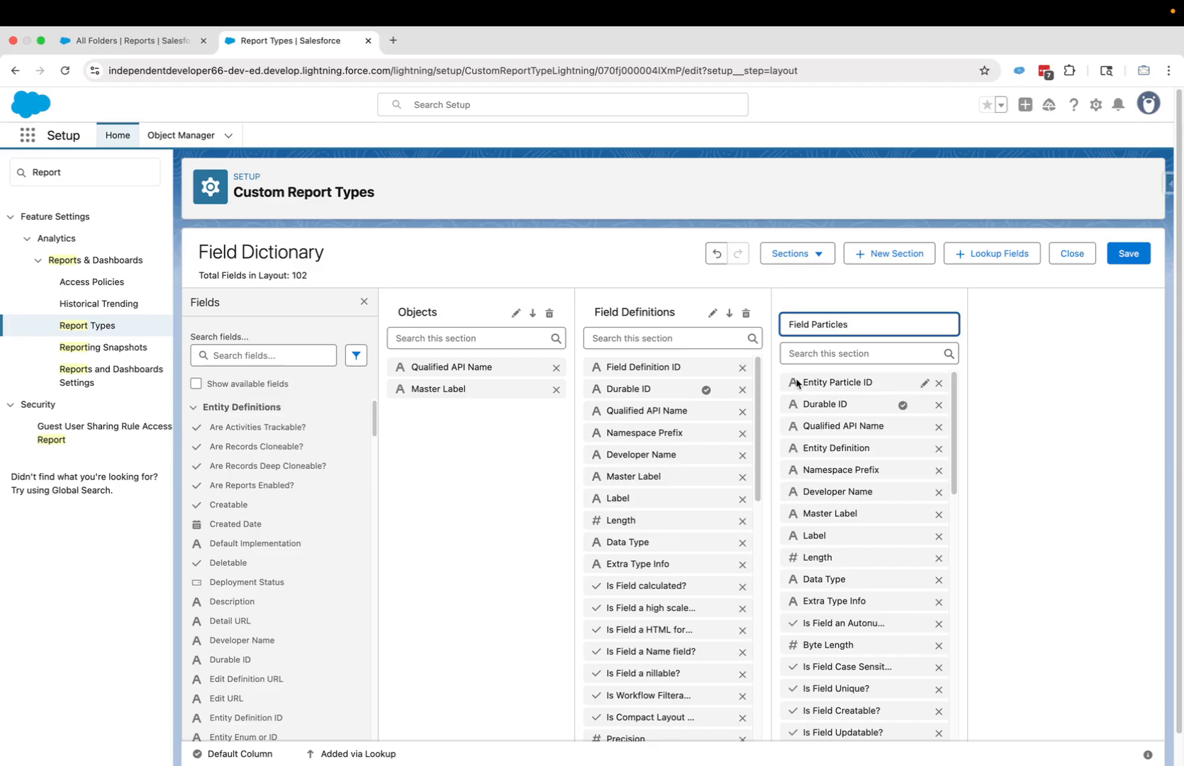
{"action": "left_click", "coordinate": [589, 251]}
- Relabel the Data Owner field to display as Data Owner Id
{"action": "scroll", "coordinate": [669, 461], "scroll_direction": "down", "scroll_amount": 3}
{"action": "scroll", "coordinate": [670, 461], "scroll_direction": "down", "scroll_amount": 8}
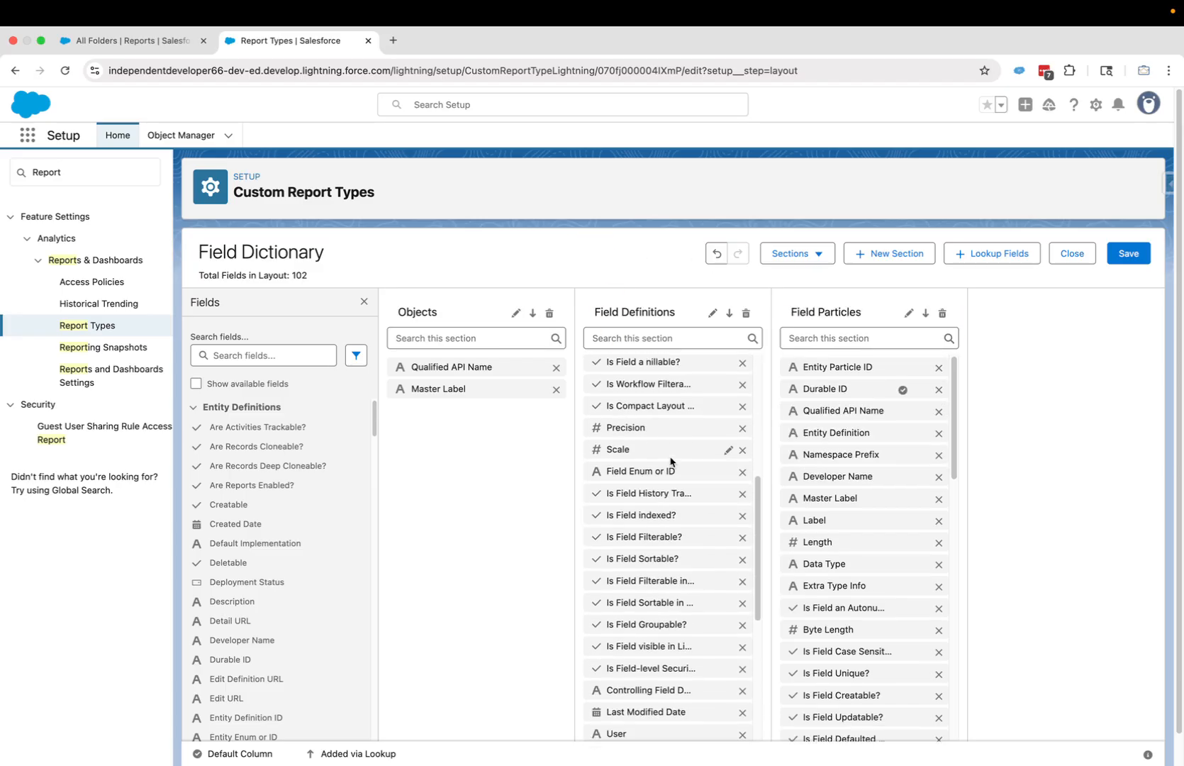
{"action": "scroll", "coordinate": [673, 462], "scroll_direction": "down", "scroll_amount": 1}
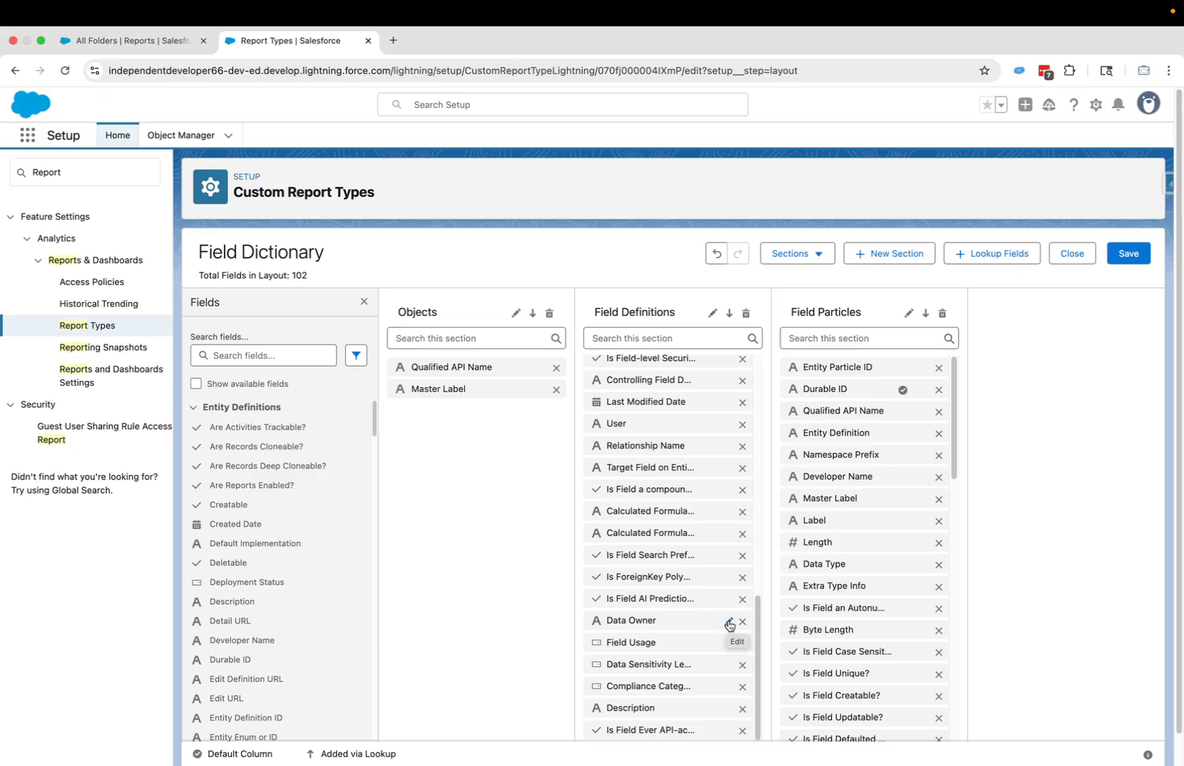
{"action": "left_click", "coordinate": [729, 624]}
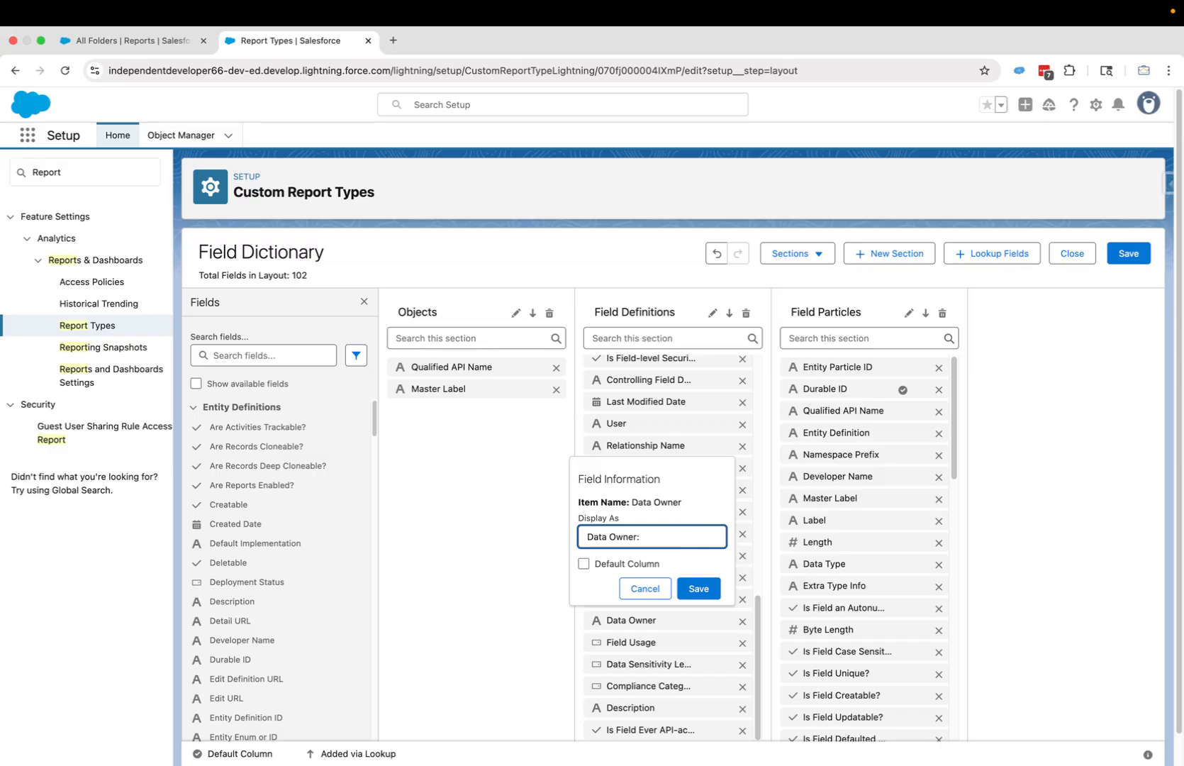
{"action": "left_click", "coordinate": [698, 589]}
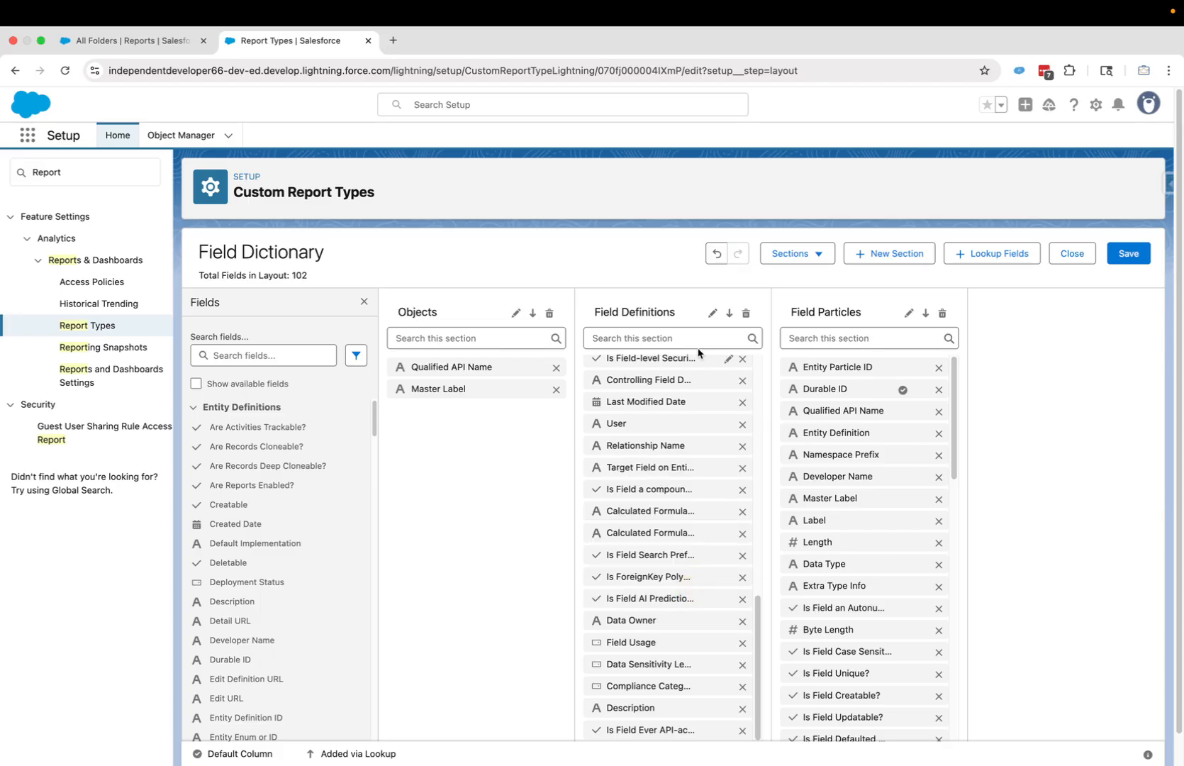
- Save and close the Field Dictionary layout, then reload the Reports tab
{"action": "left_click", "coordinate": [1126, 257]}
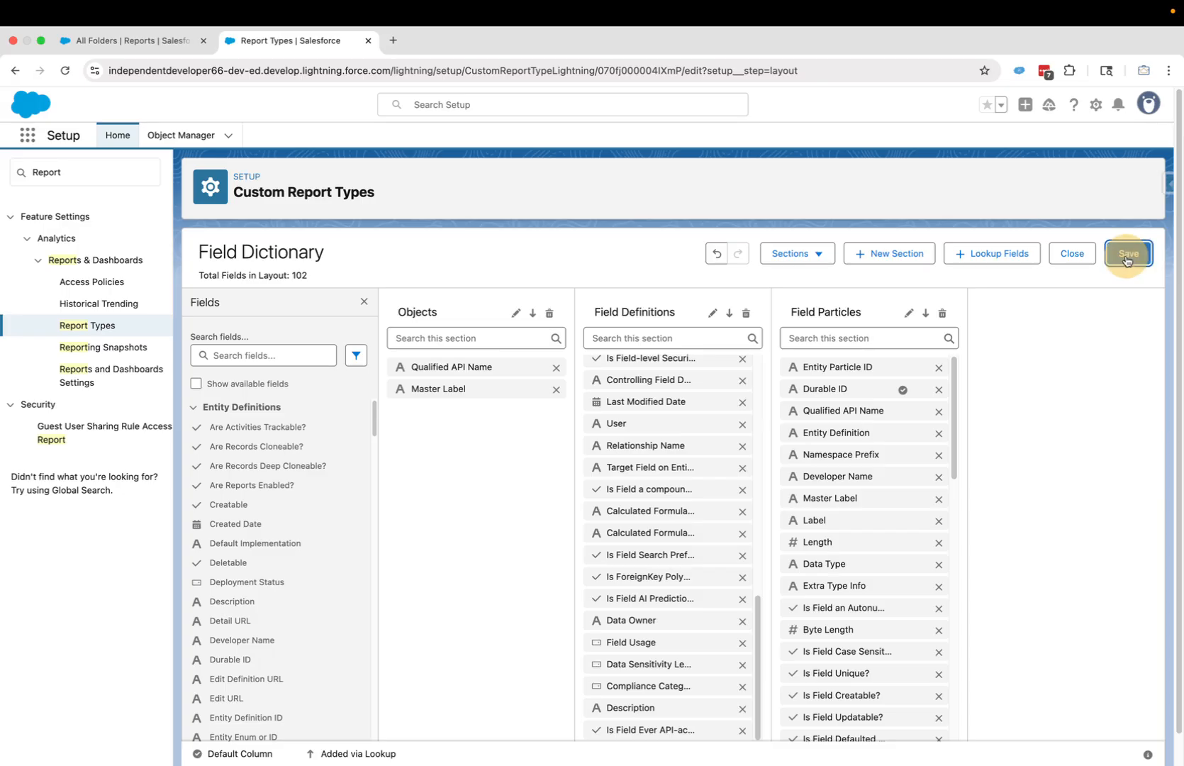
{"action": "left_click", "coordinate": [1072, 255]}
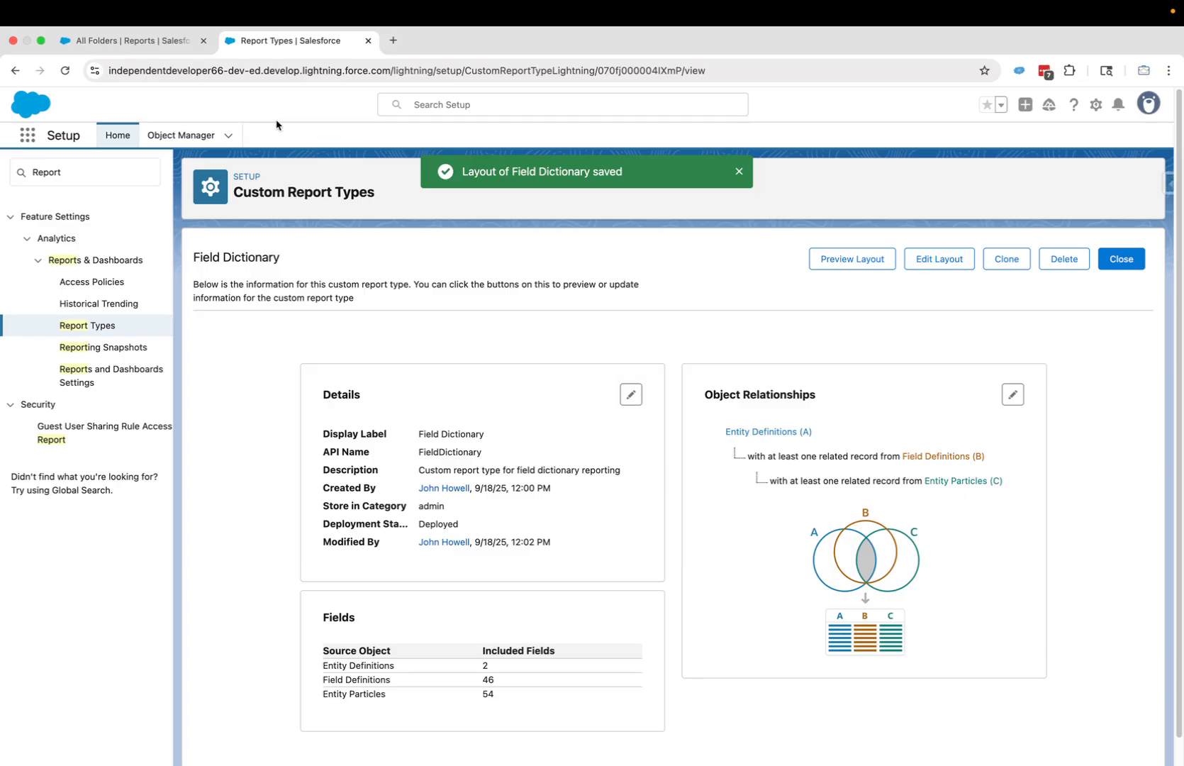
{"action": "left_click", "coordinate": [139, 44]}
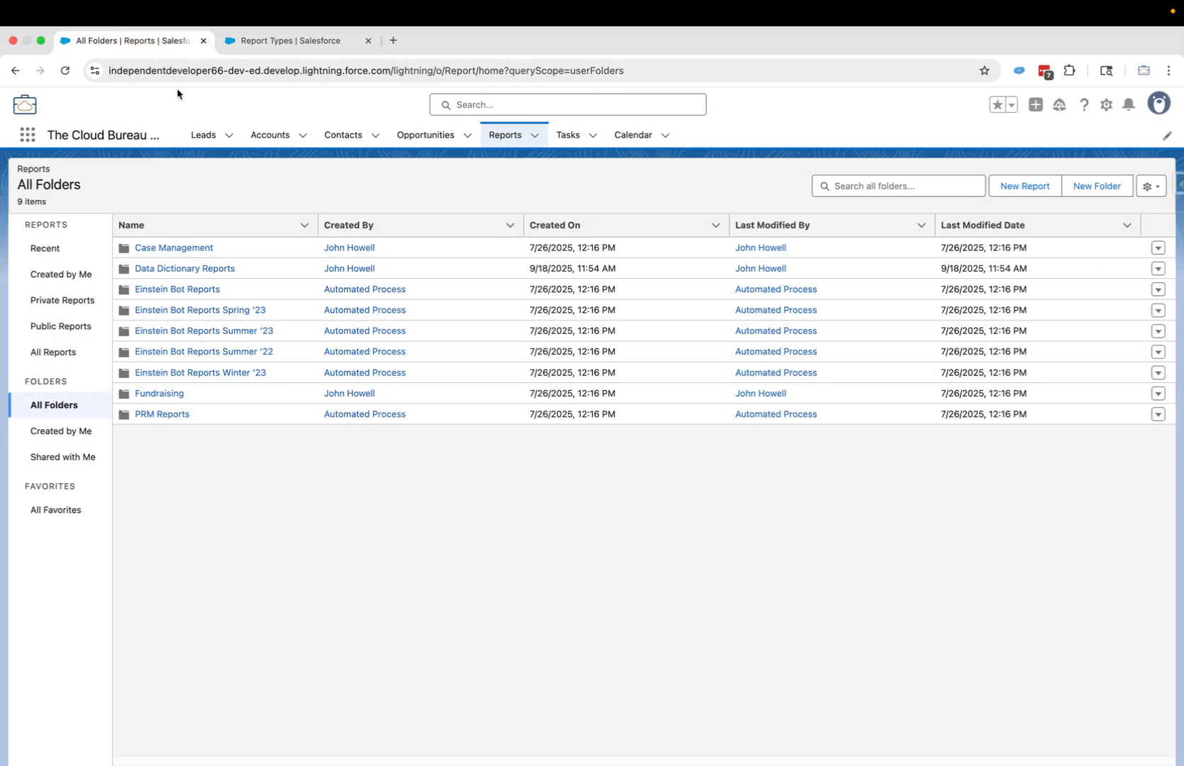
{"action": "left_click", "coordinate": [66, 70]}
- Start a new report using the Field Dictionary report type
{"action": "left_click", "coordinate": [1026, 188]}
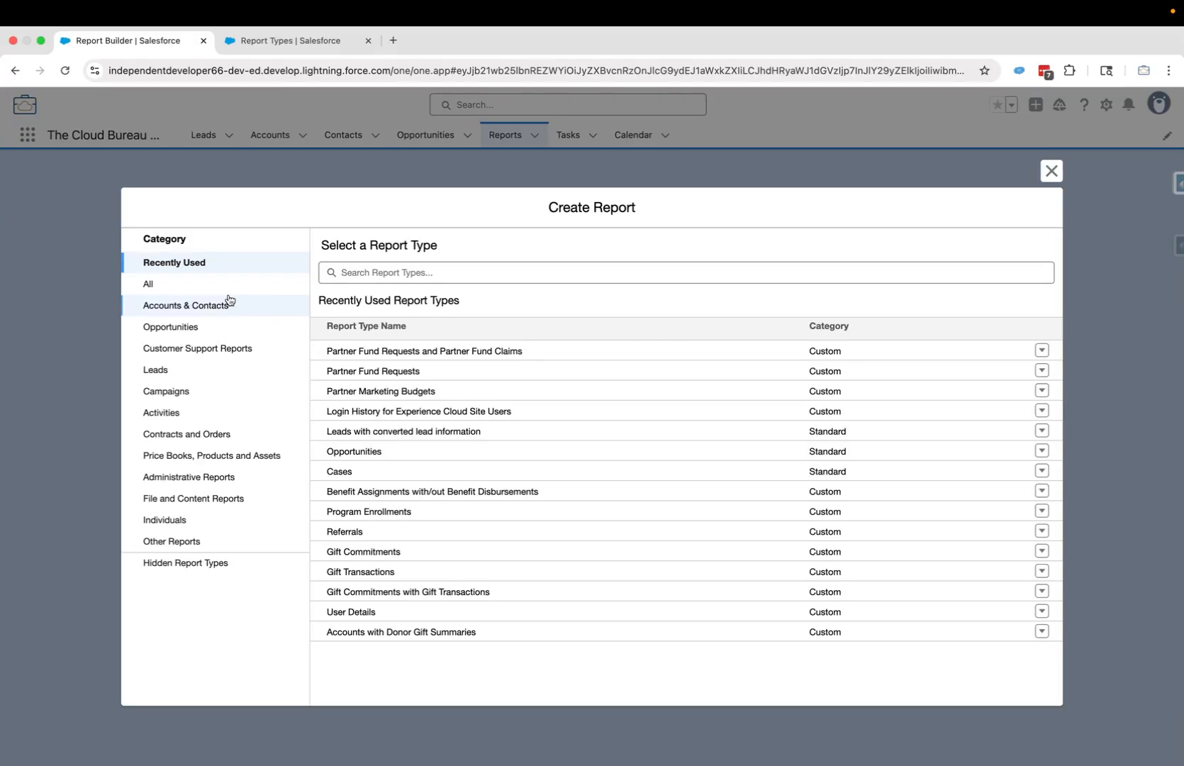
{"action": "left_click", "coordinate": [157, 284]}
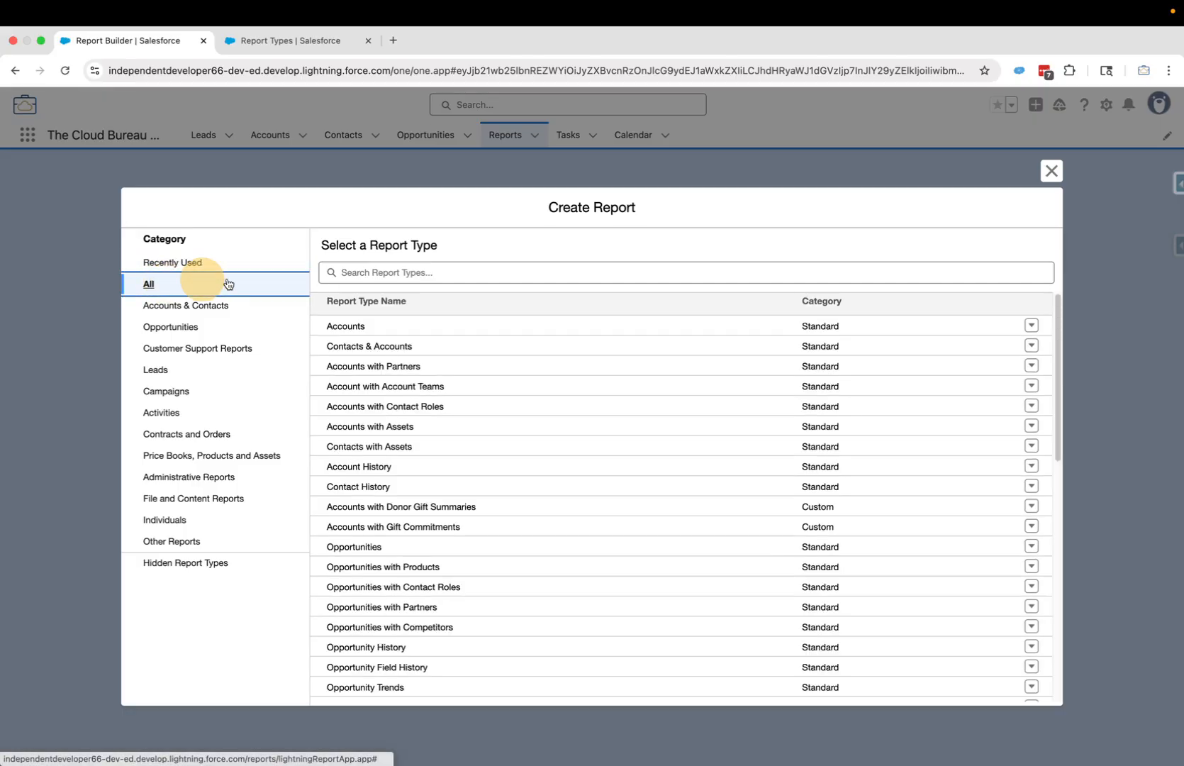
{"action": "left_click", "coordinate": [385, 273]}
{"action": "type", "text": "File"}
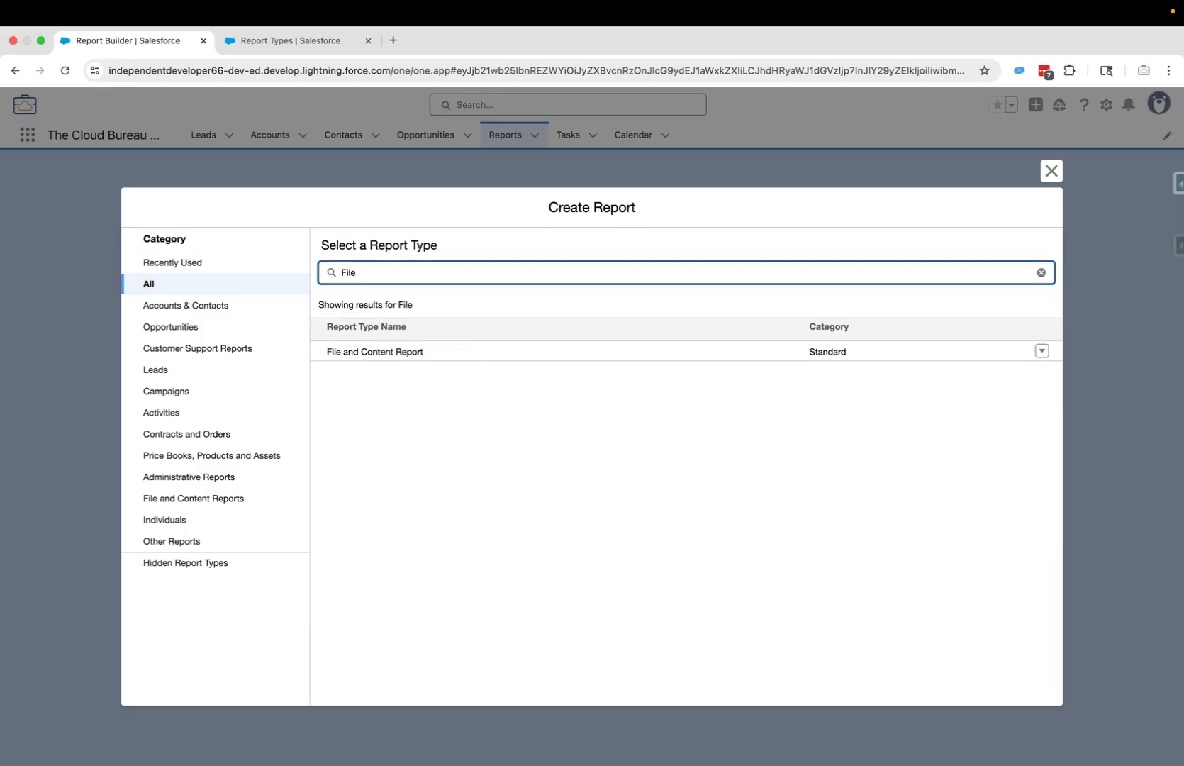
{"action": "key", "text": "BackSpace"}
{"action": "key", "text": "BackSpace"}
{"action": "type", "text": "eld"}
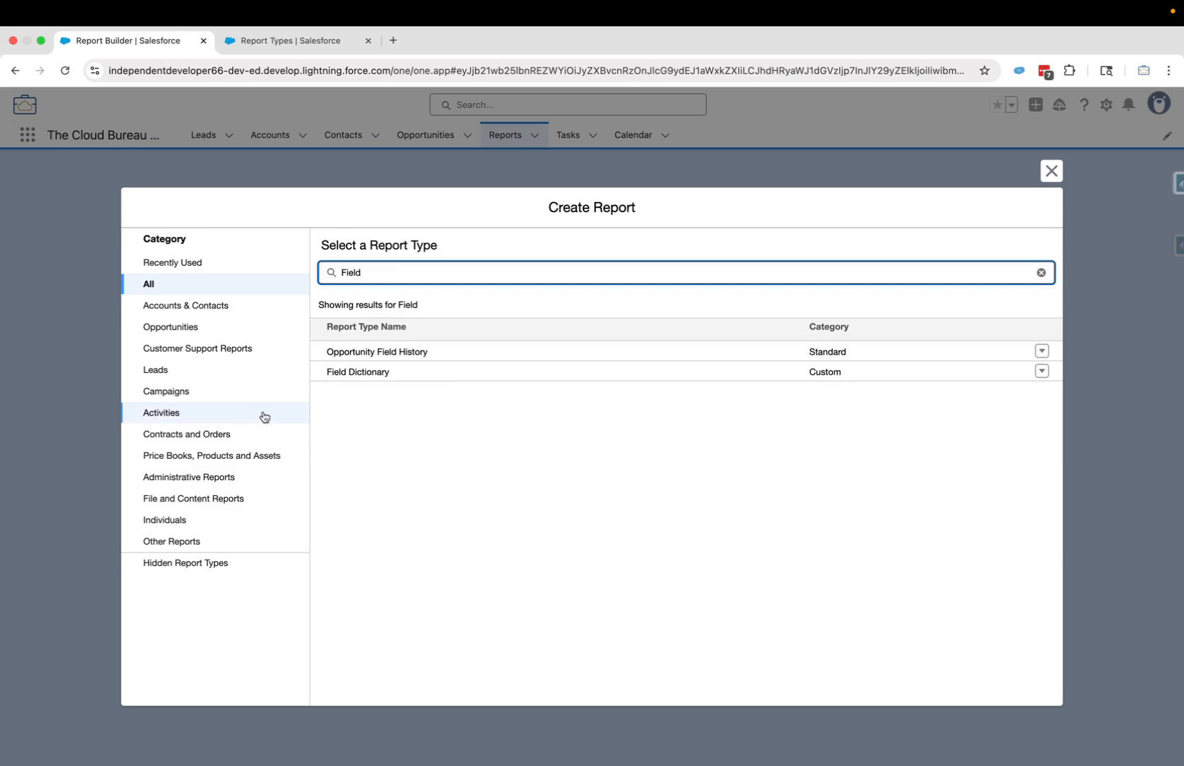
{"action": "left_click", "coordinate": [374, 377]}
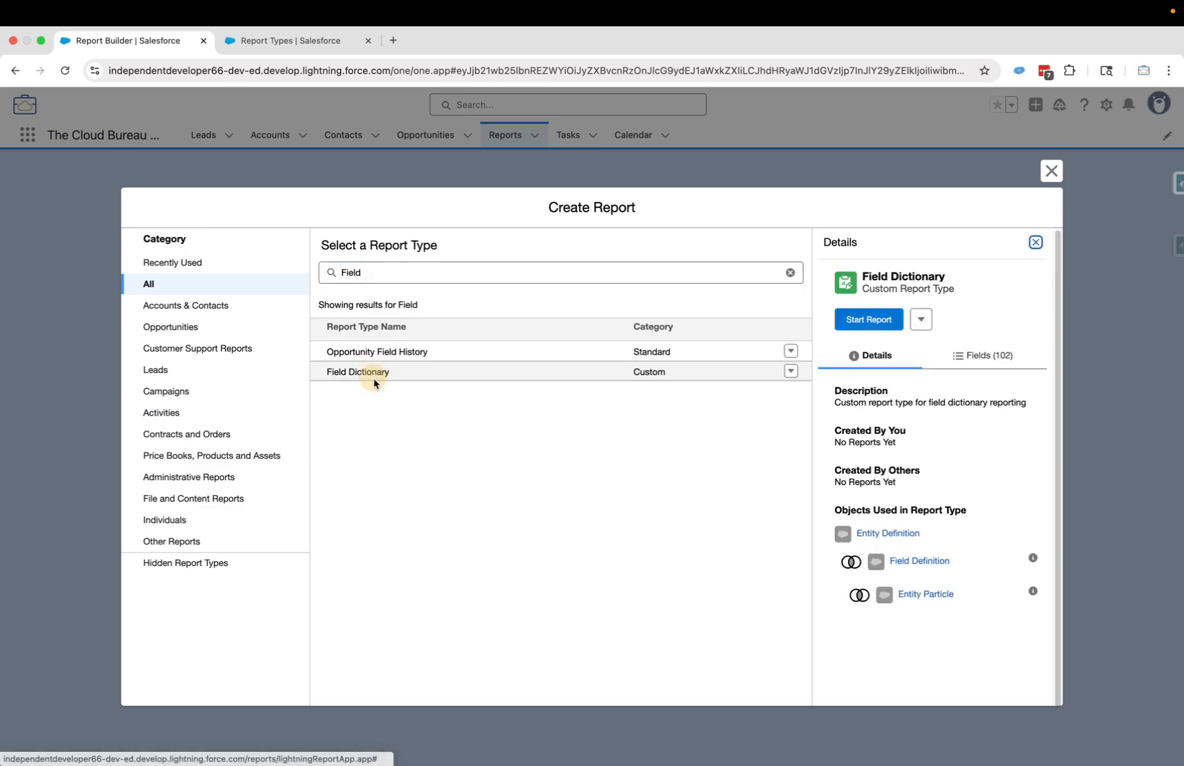
{"action": "left_click", "coordinate": [868, 320]}
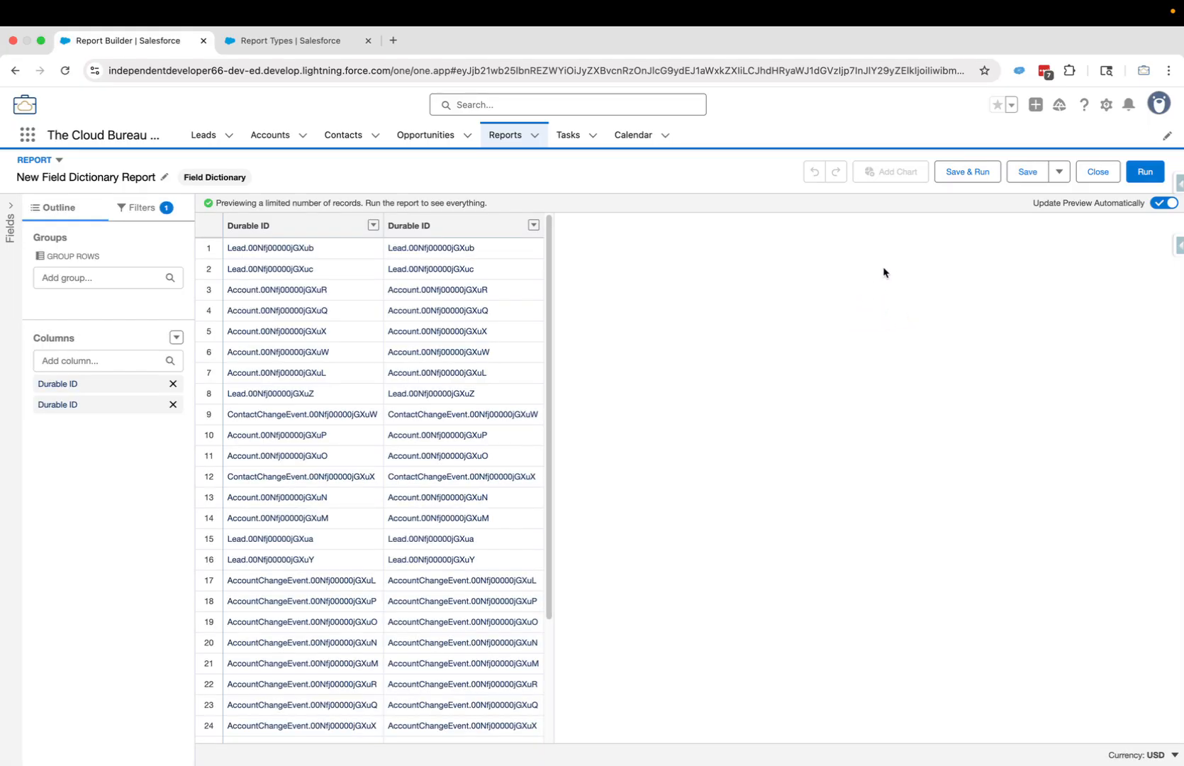
- Rename the report to 'Account Field Dictionary'
{"action": "left_click", "coordinate": [164, 177]}
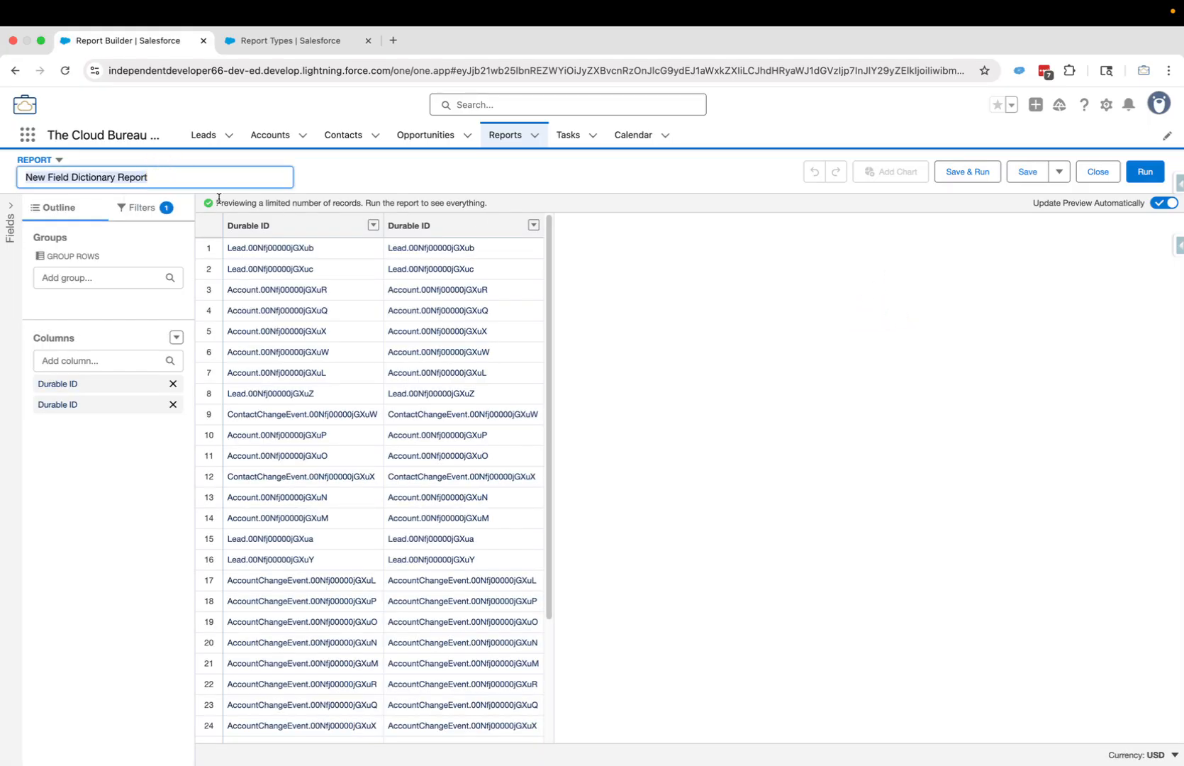
{"action": "type", "text": "Account Fi"}
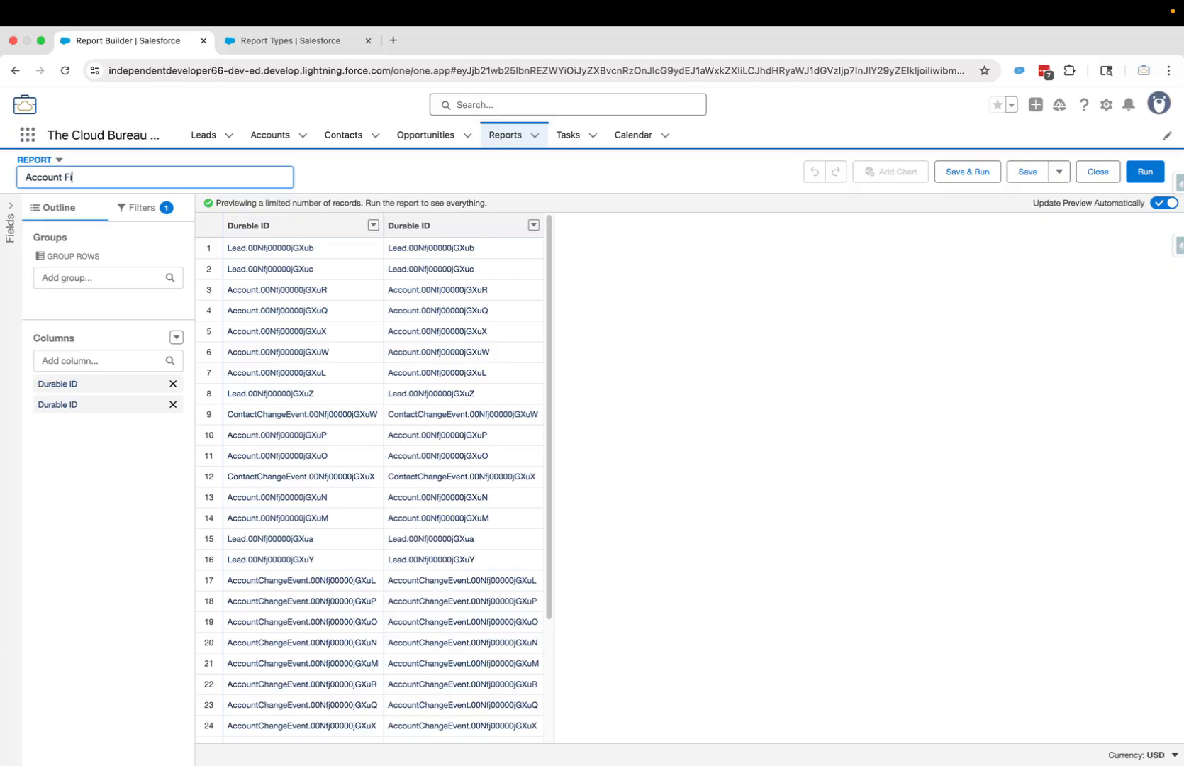
{"action": "type", "text": "eld Dictionary"}
{"action": "left_click", "coordinate": [361, 171]}
- Set the Last Modified Date filter range to All Time
{"action": "left_click", "coordinate": [138, 207]}
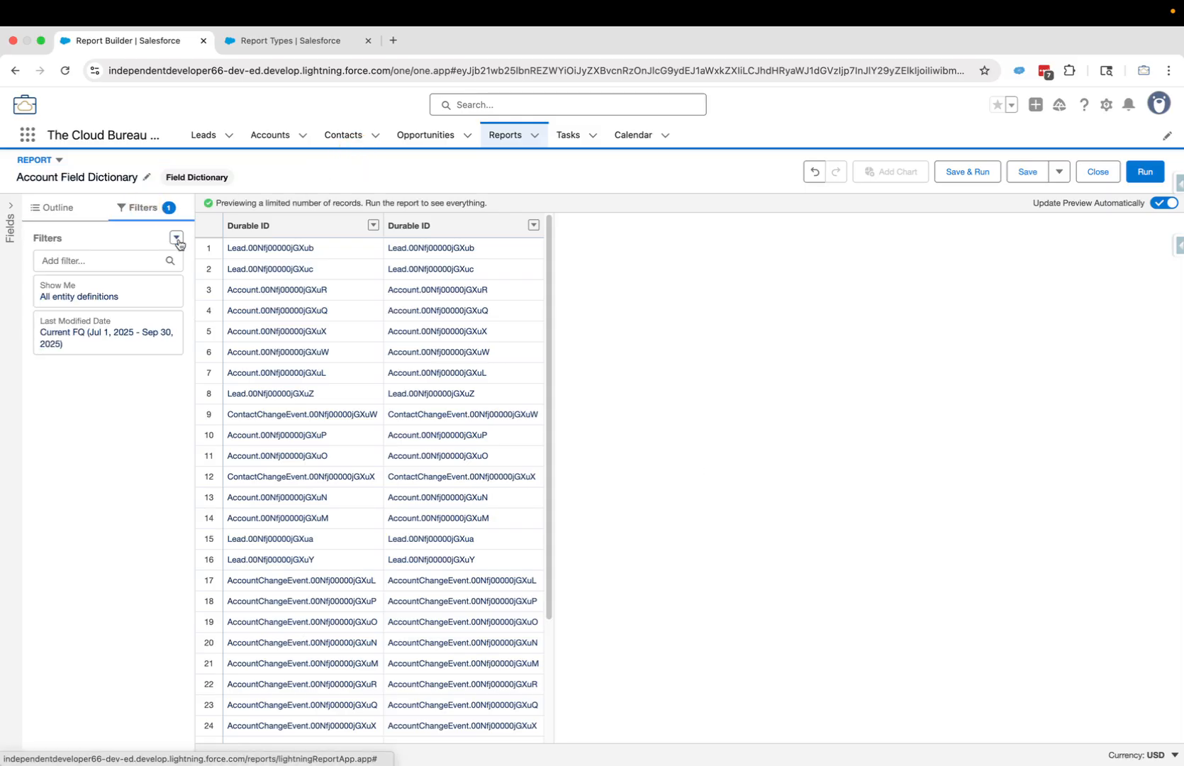
{"action": "left_click", "coordinate": [98, 335]}
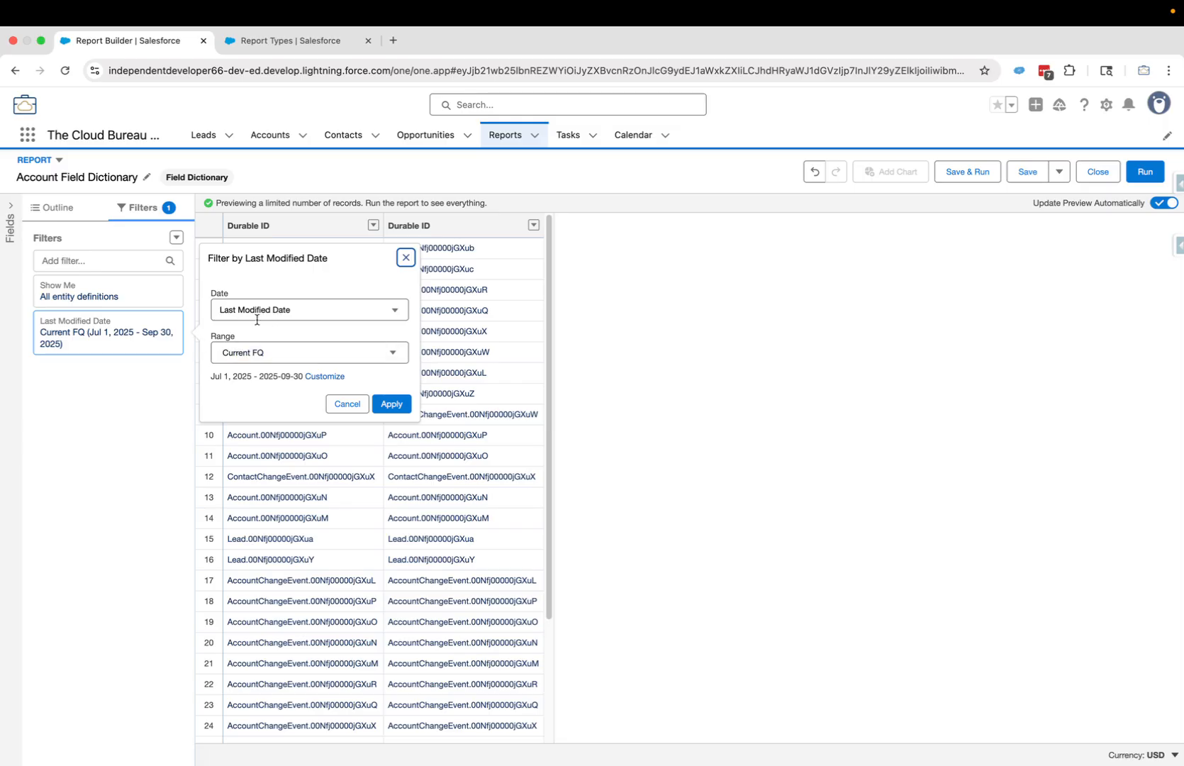
{"action": "left_click", "coordinate": [283, 352]}
{"action": "left_click", "coordinate": [275, 383]}
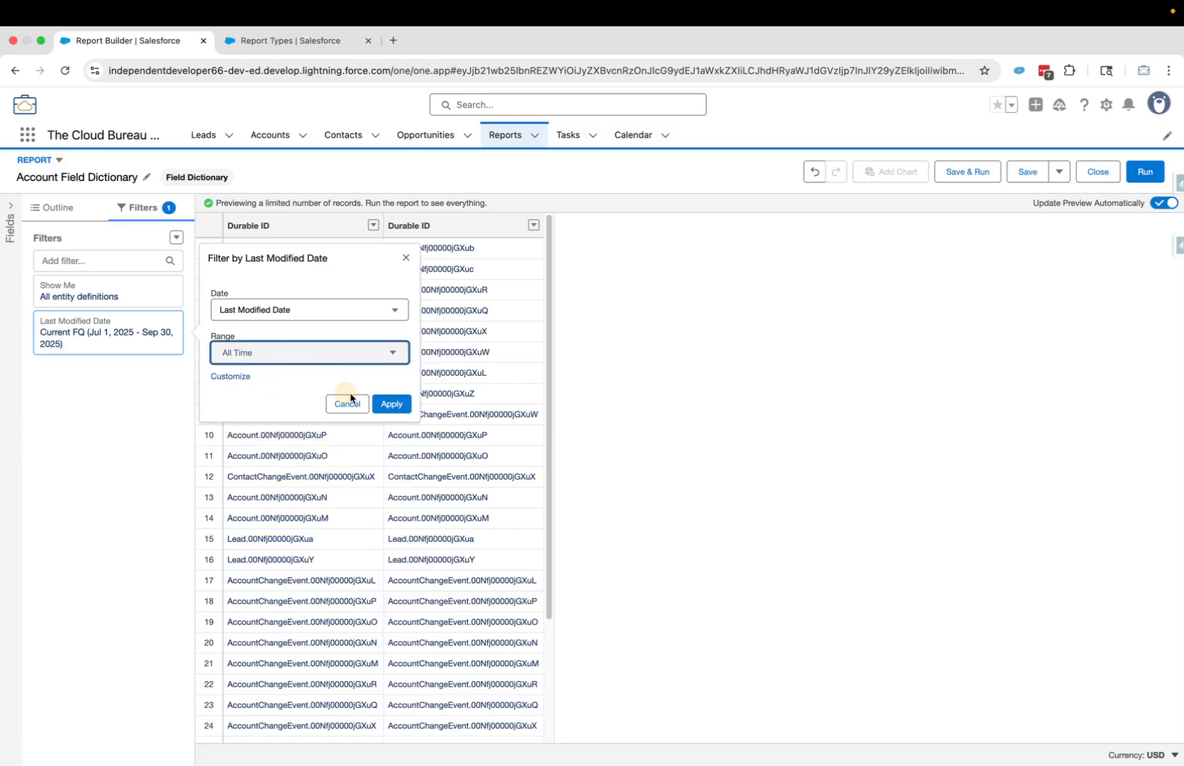
{"action": "left_click", "coordinate": [392, 405]}
- Add a filter where Qualified API Name equals Account
{"action": "left_click", "coordinate": [97, 261]}
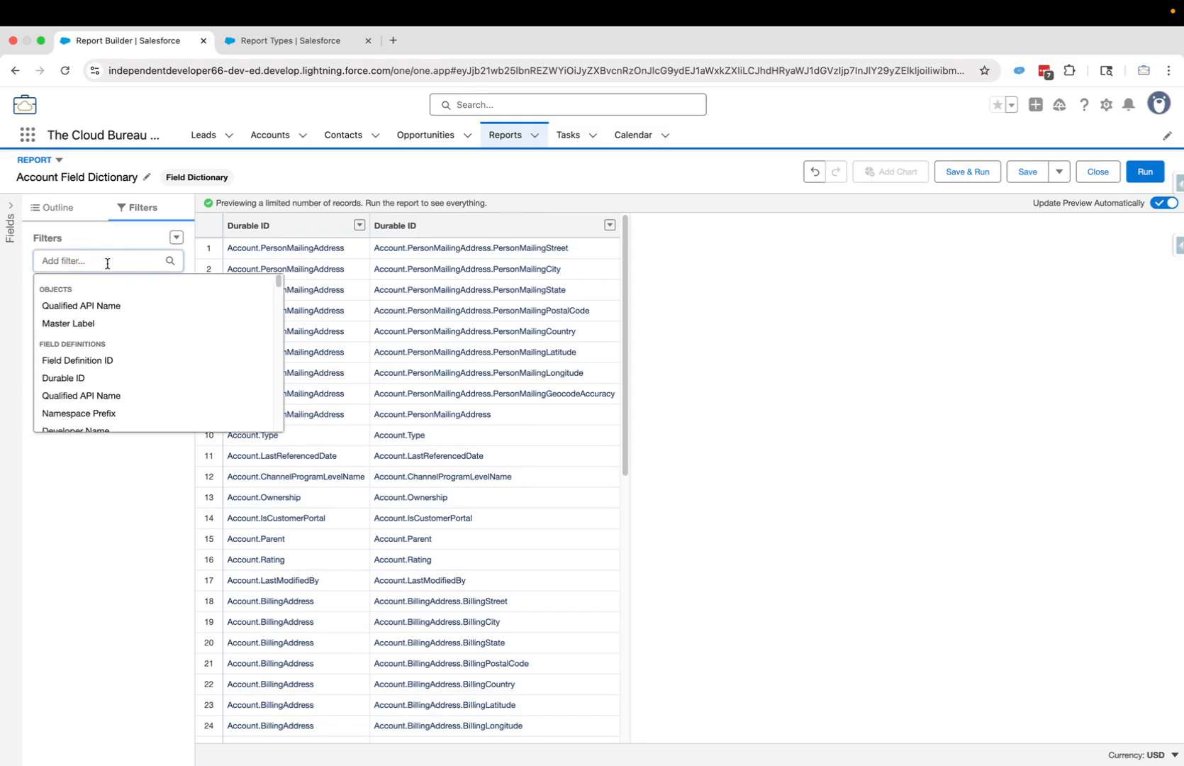
{"action": "left_click", "coordinate": [52, 304]}
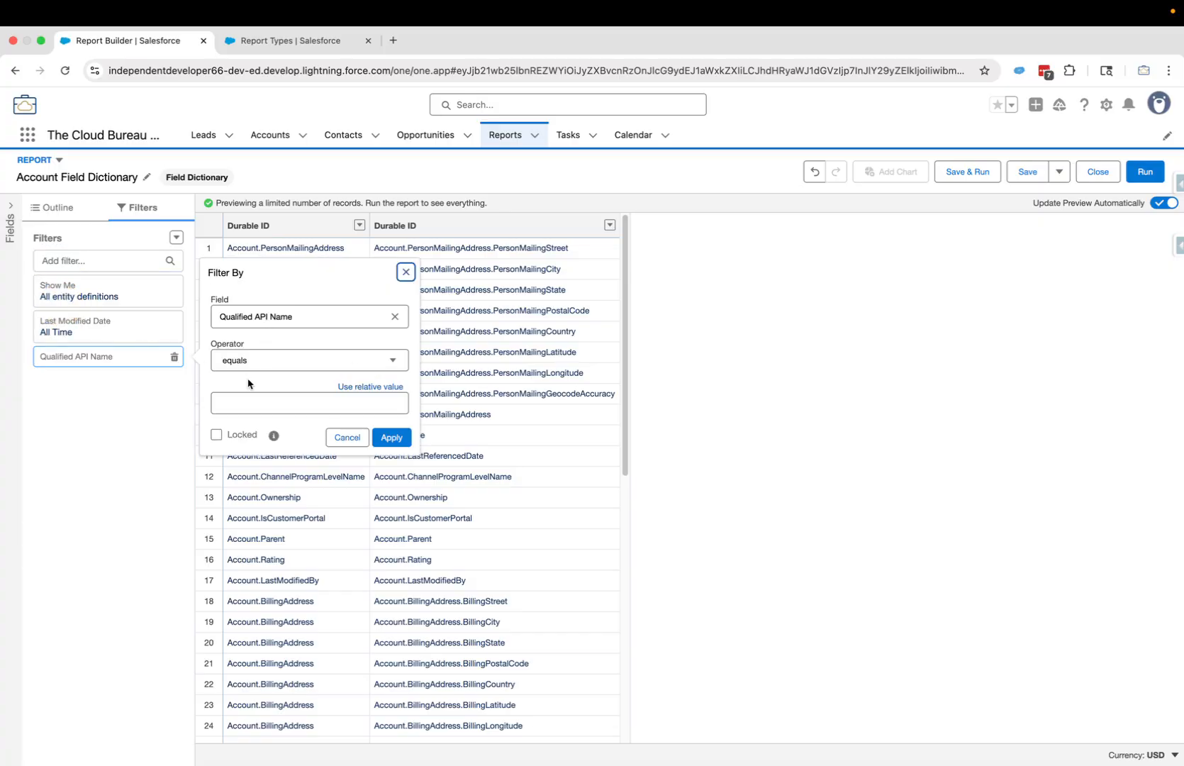
{"action": "left_click", "coordinate": [239, 403]}
{"action": "type", "text": "Account"}
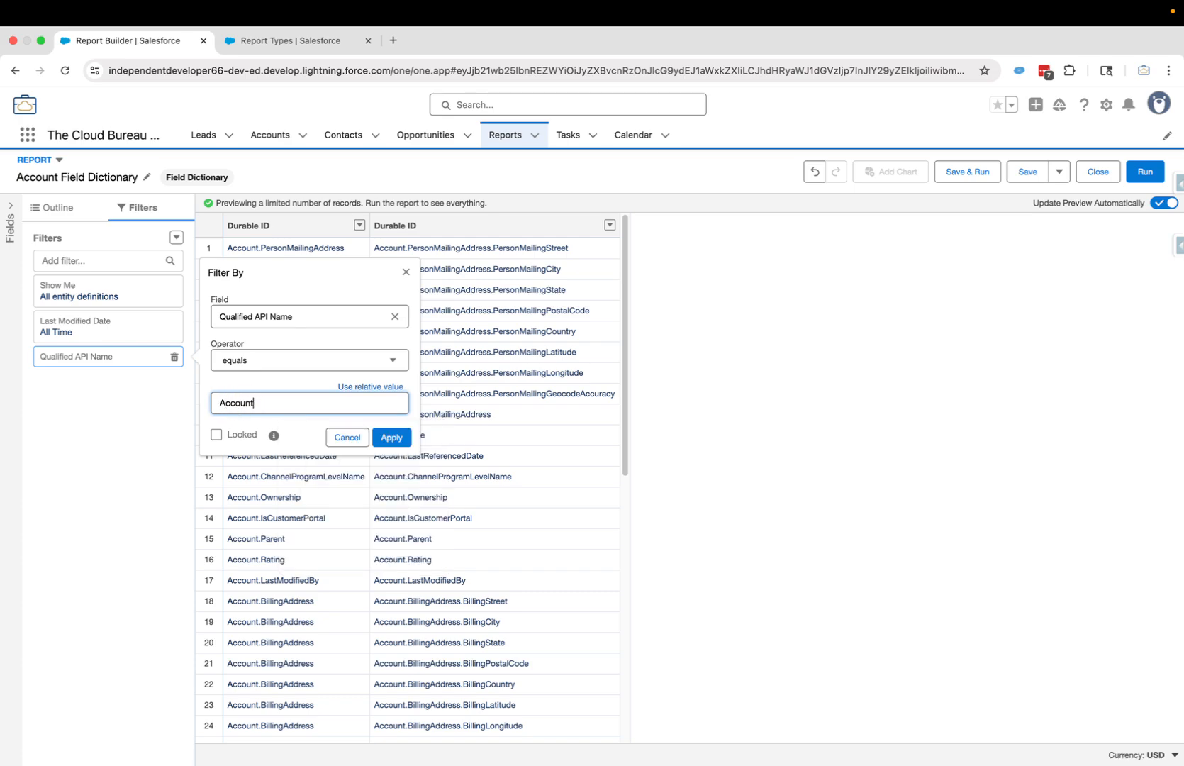
{"action": "left_click", "coordinate": [391, 437]}
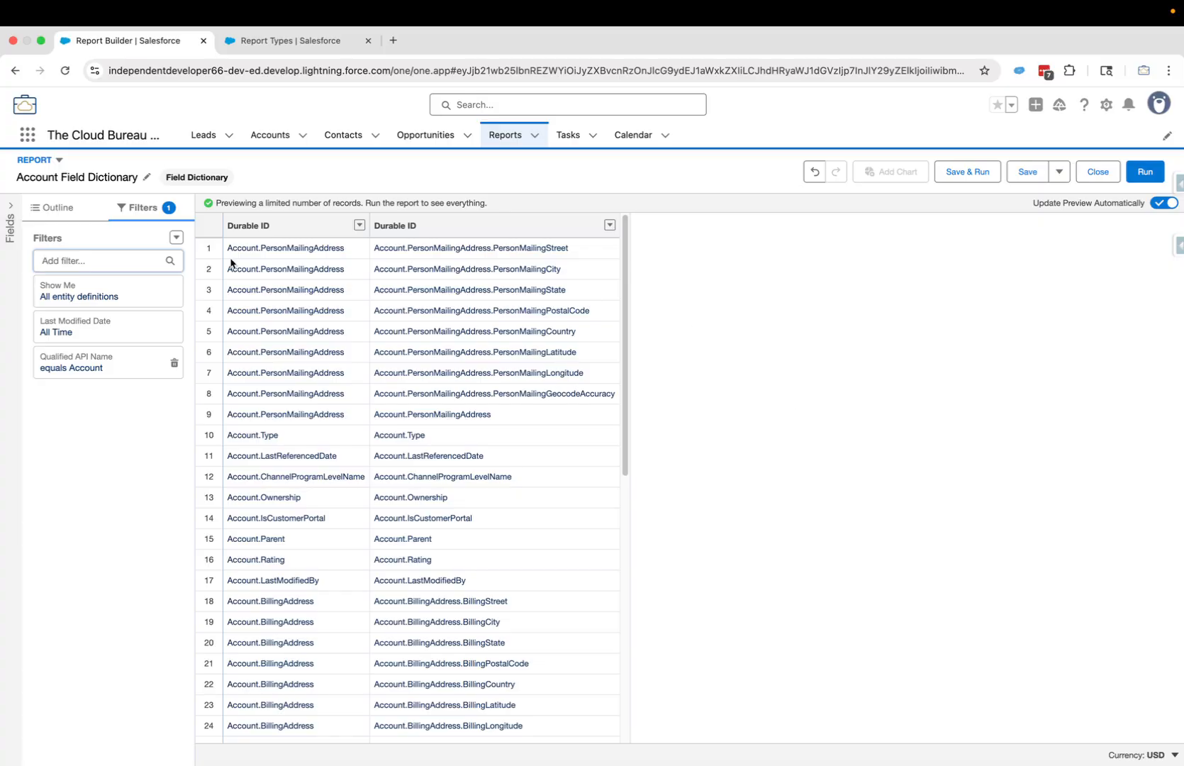
{"action": "left_click", "coordinate": [62, 212]}
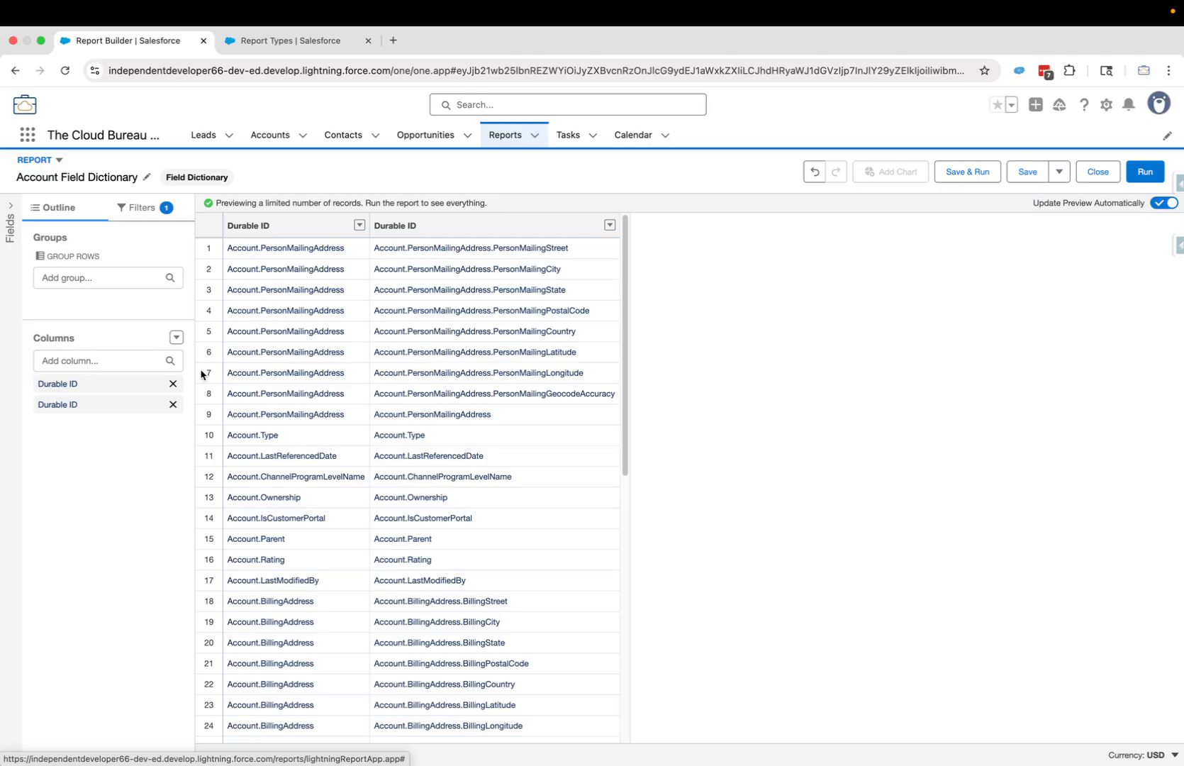
- Remove both Durable ID columns and group rows by Qualified API Name
{"action": "left_click", "coordinate": [172, 383]}
{"action": "left_click", "coordinate": [172, 383]}
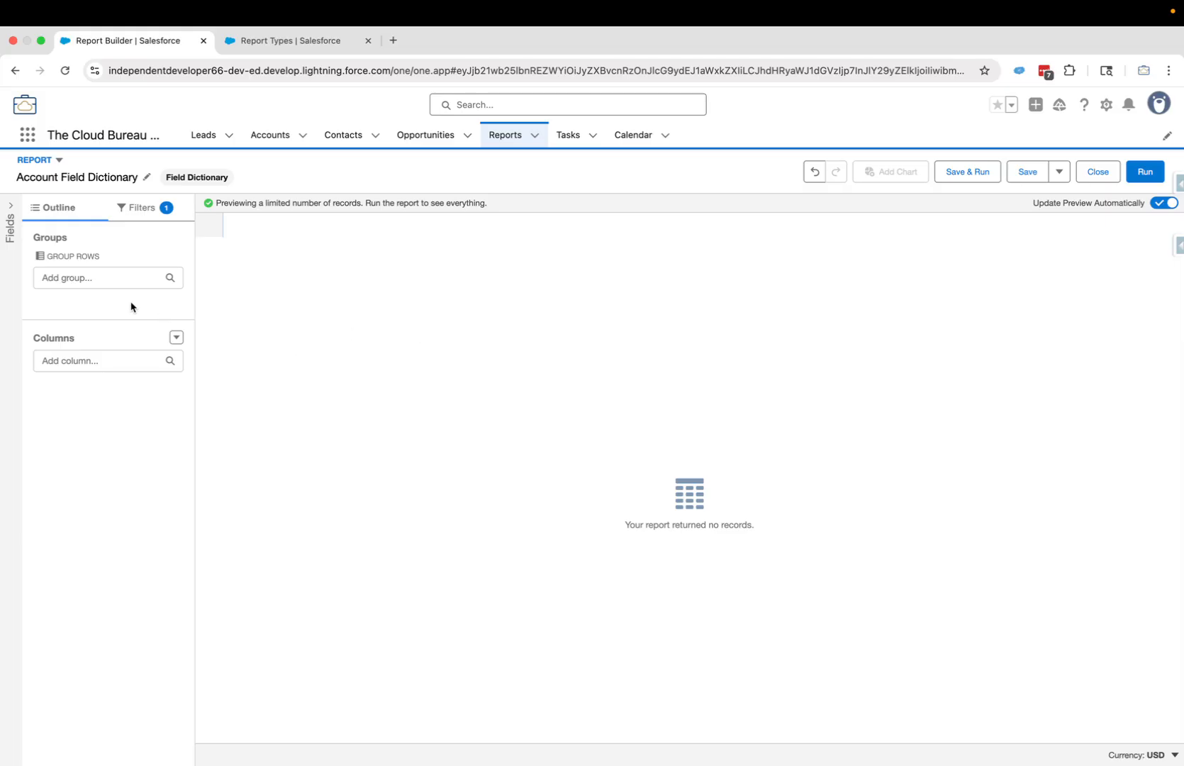
{"action": "left_click", "coordinate": [80, 277]}
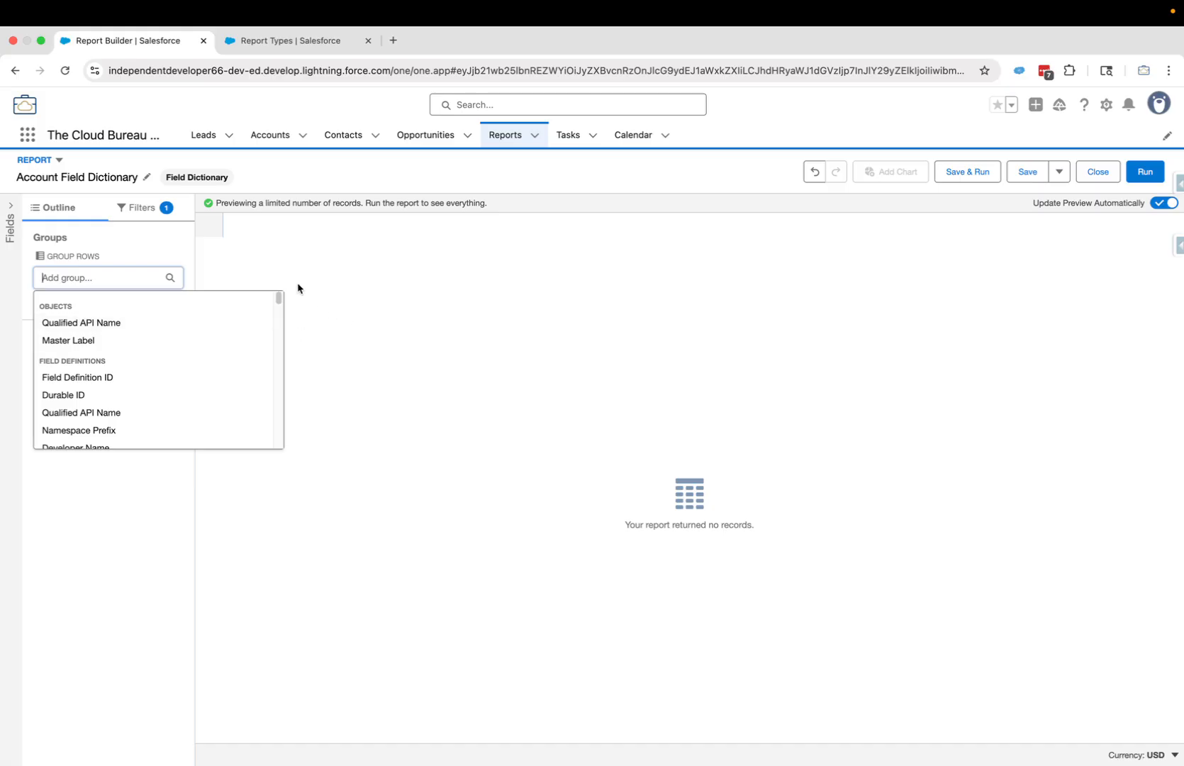
{"action": "left_click", "coordinate": [78, 325]}
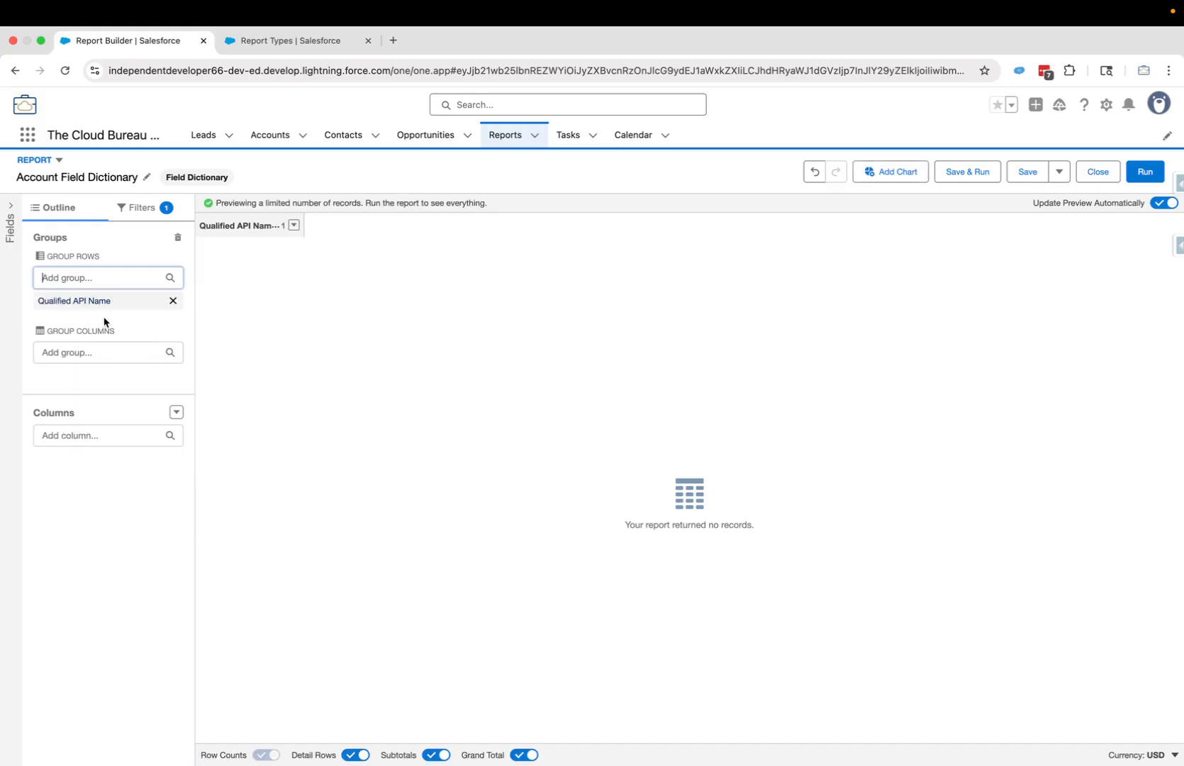
- Add Field Usage and Master Label as further row groupings
{"action": "left_click", "coordinate": [106, 277]}
{"action": "type", "text": "Field Usage"}
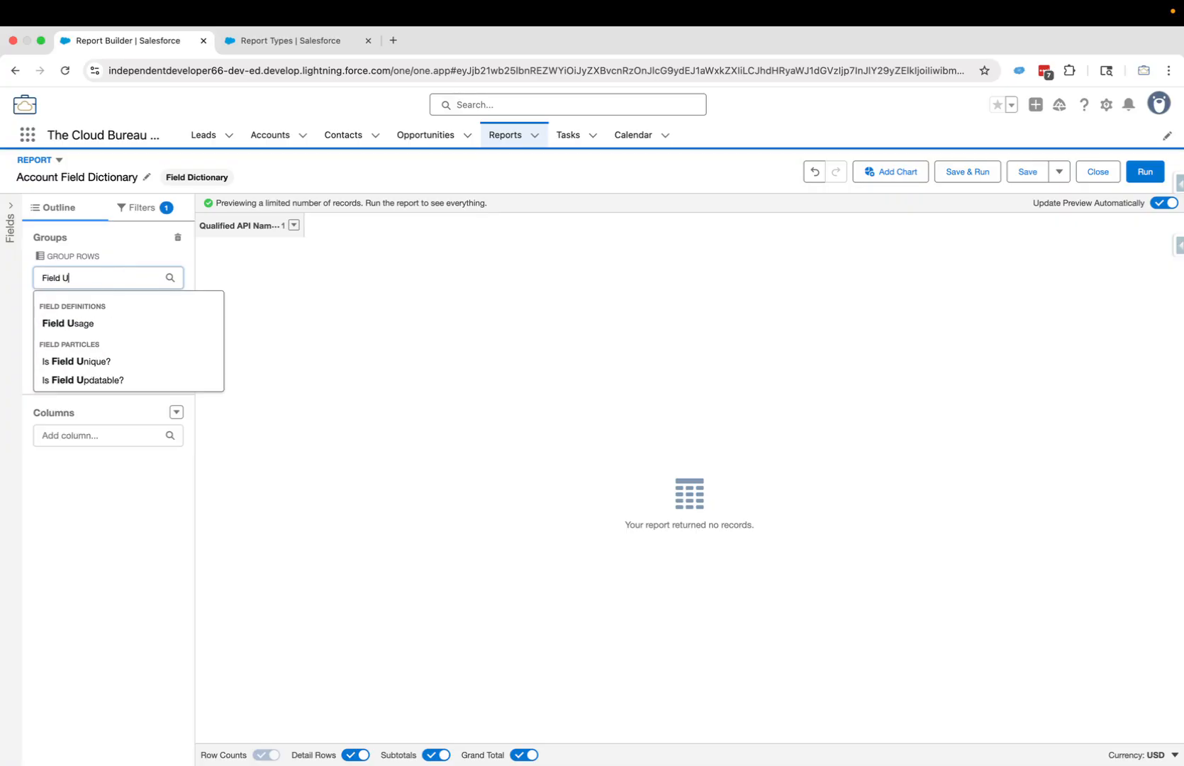
{"action": "left_click", "coordinate": [82, 322]}
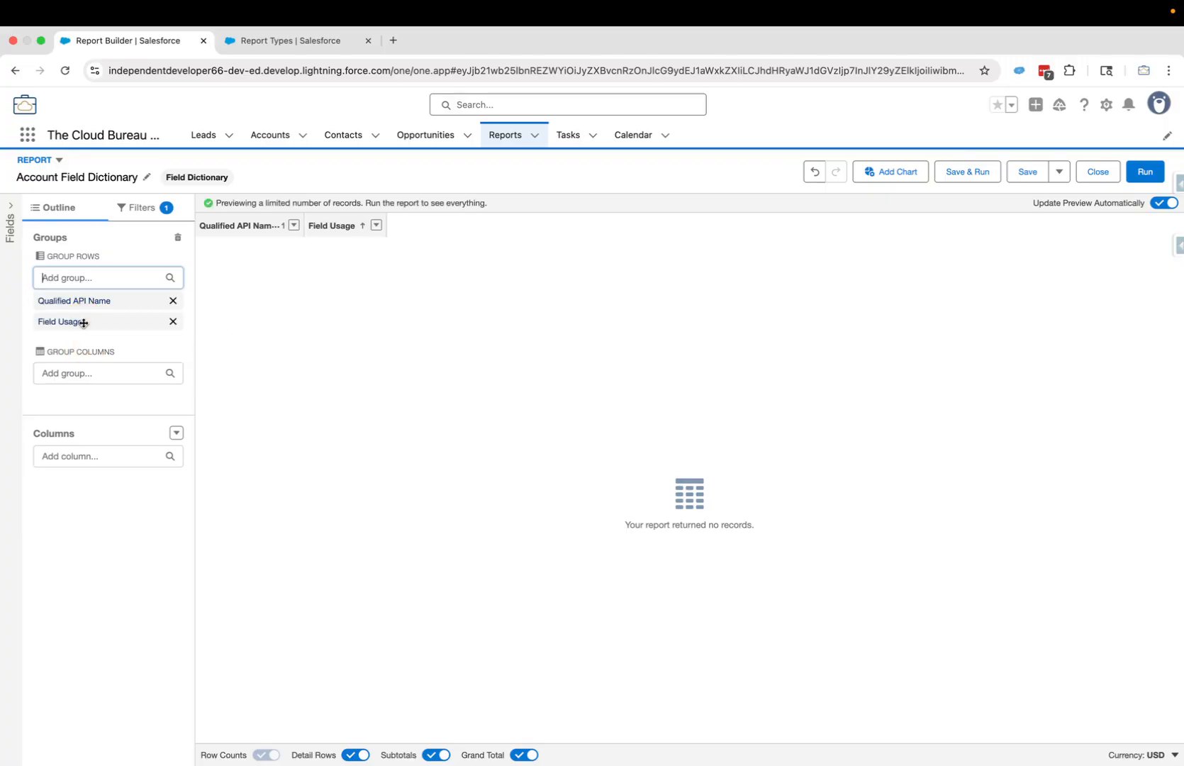
{"action": "left_click", "coordinate": [85, 277]}
{"action": "type", "text": "Master"}
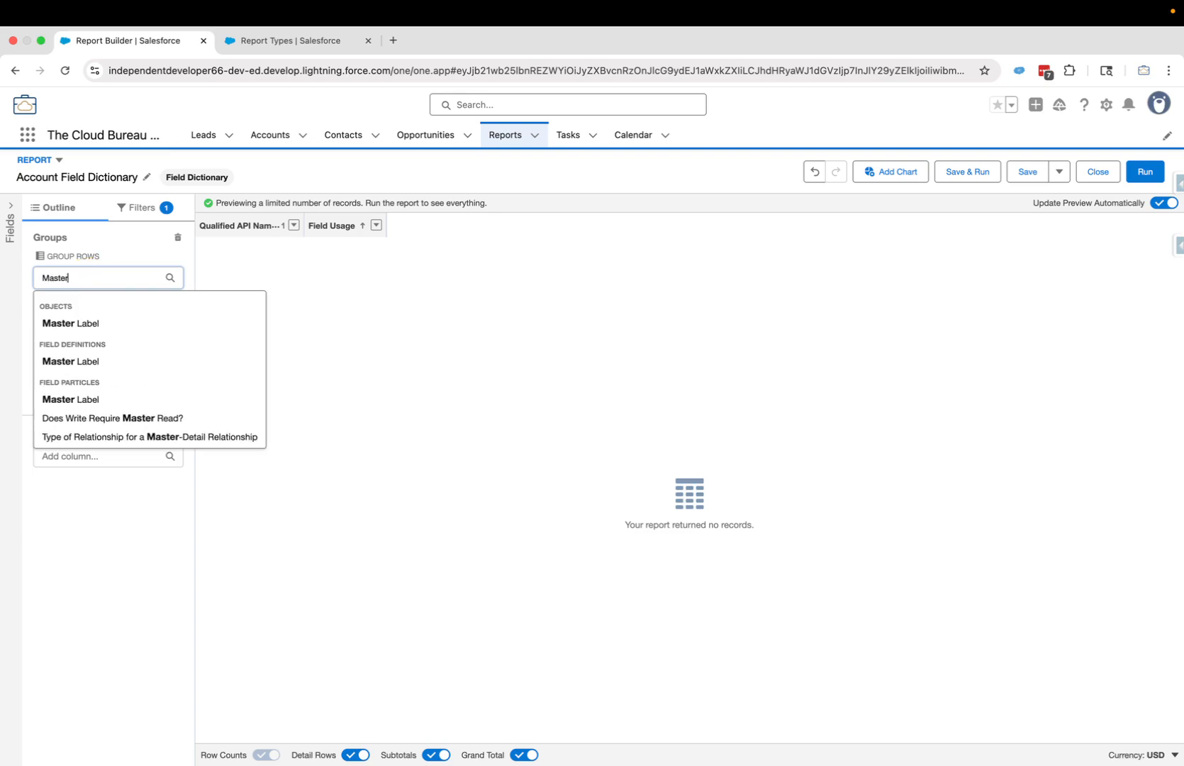
{"action": "left_click", "coordinate": [90, 361]}
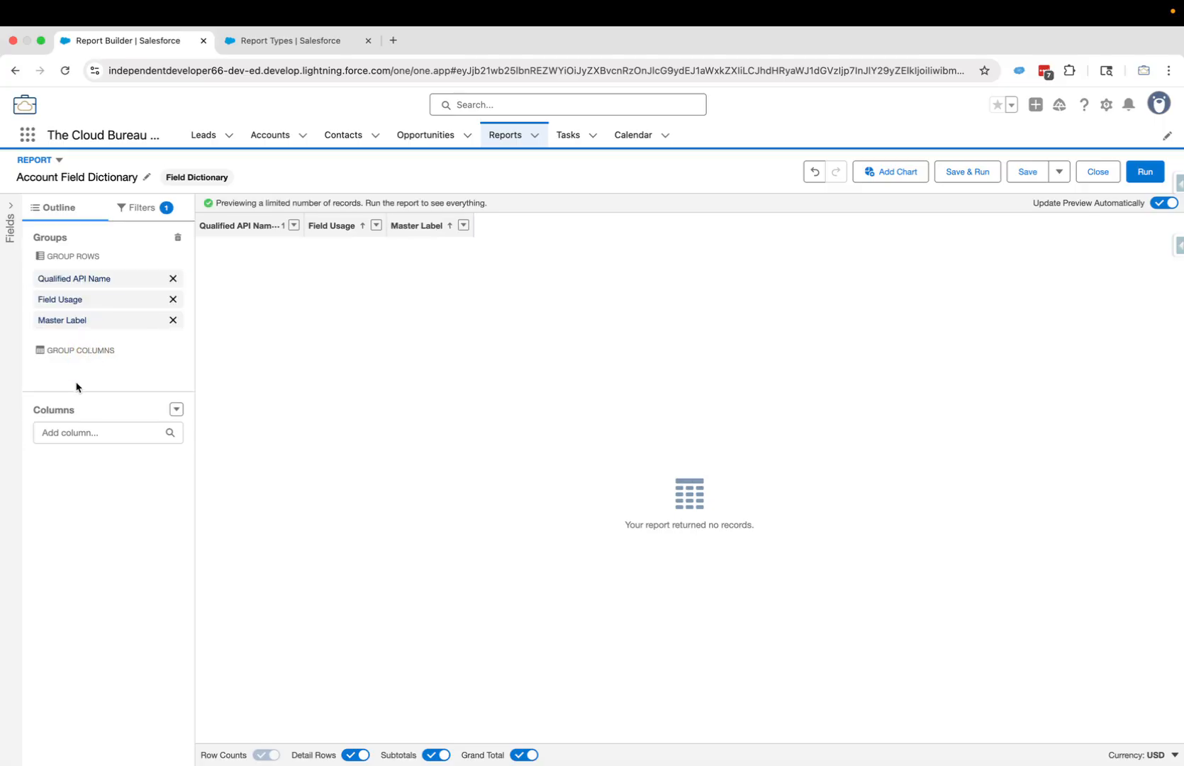
- Add the Label column and switch off subtotals
{"action": "left_click", "coordinate": [78, 433]}
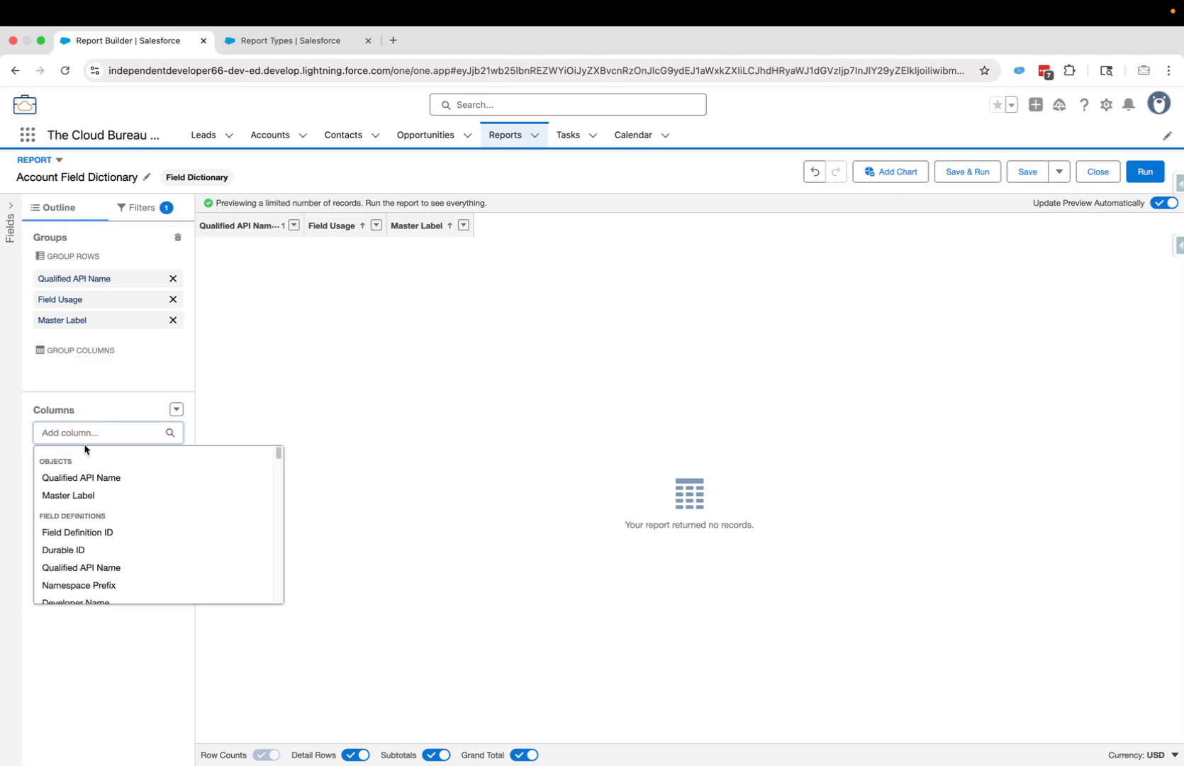
{"action": "type", "text": "Label"}
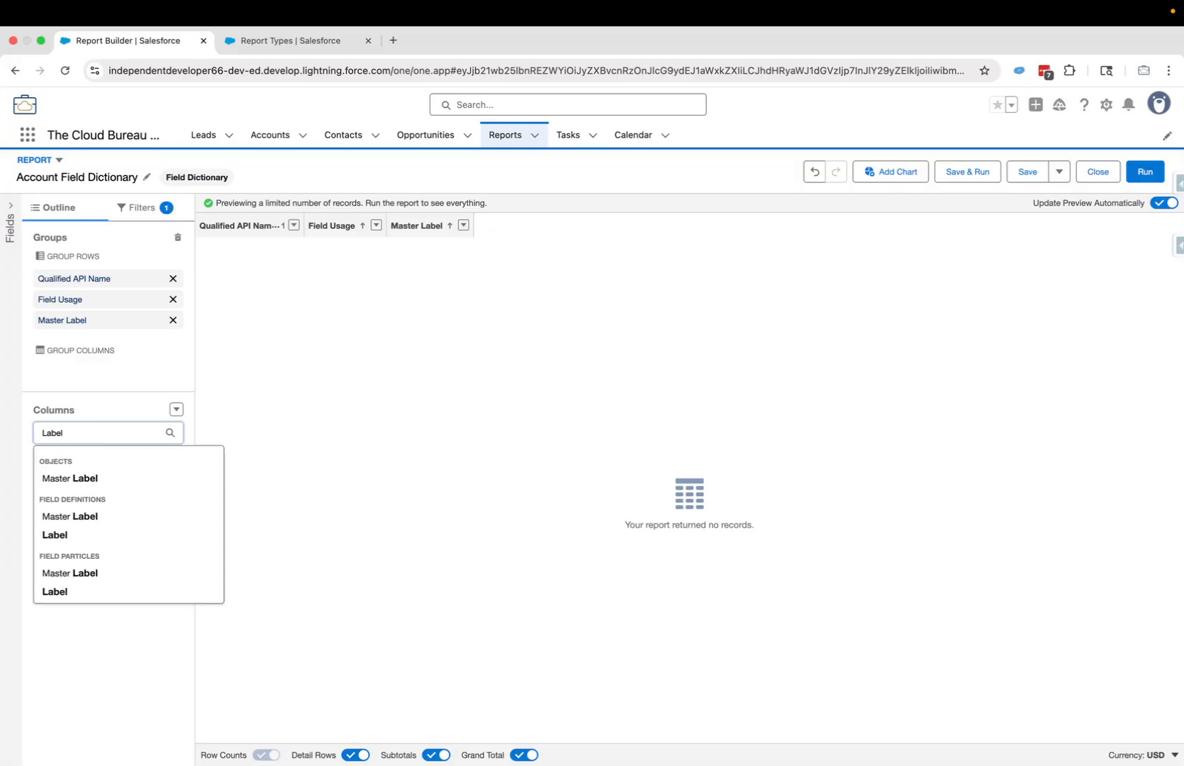
{"action": "left_click", "coordinate": [62, 593]}
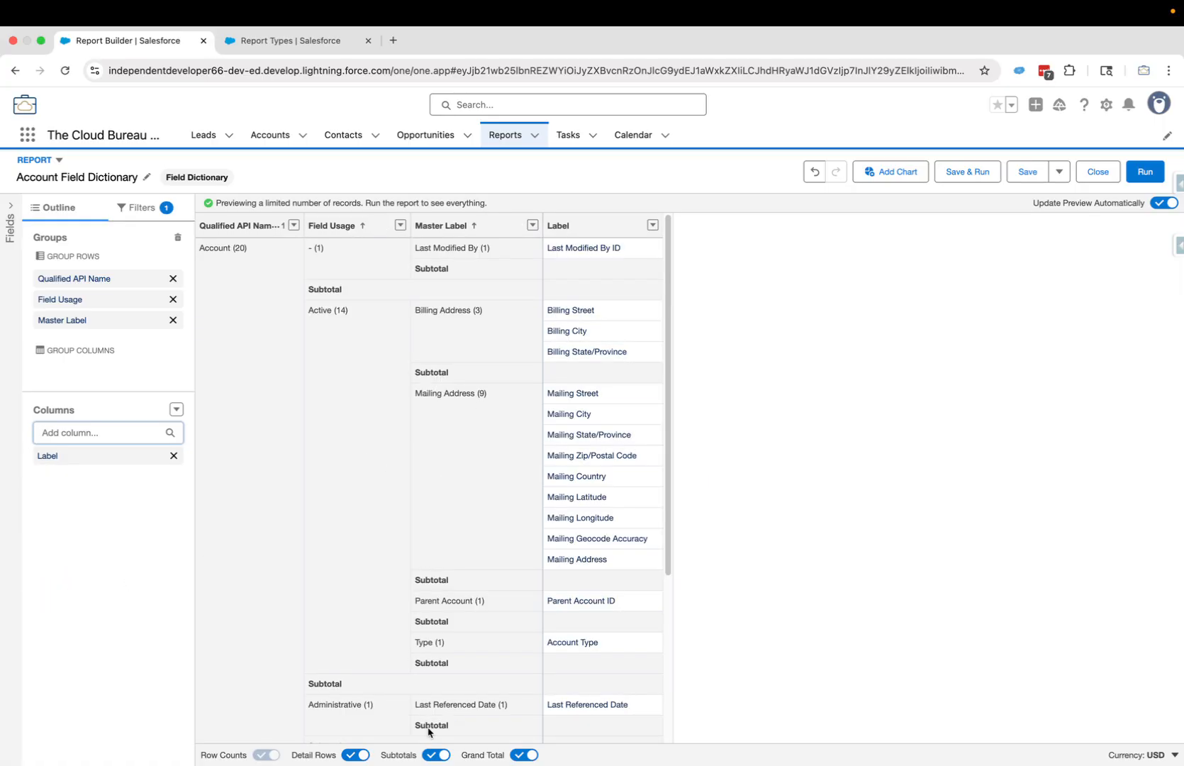
{"action": "left_click", "coordinate": [438, 754]}
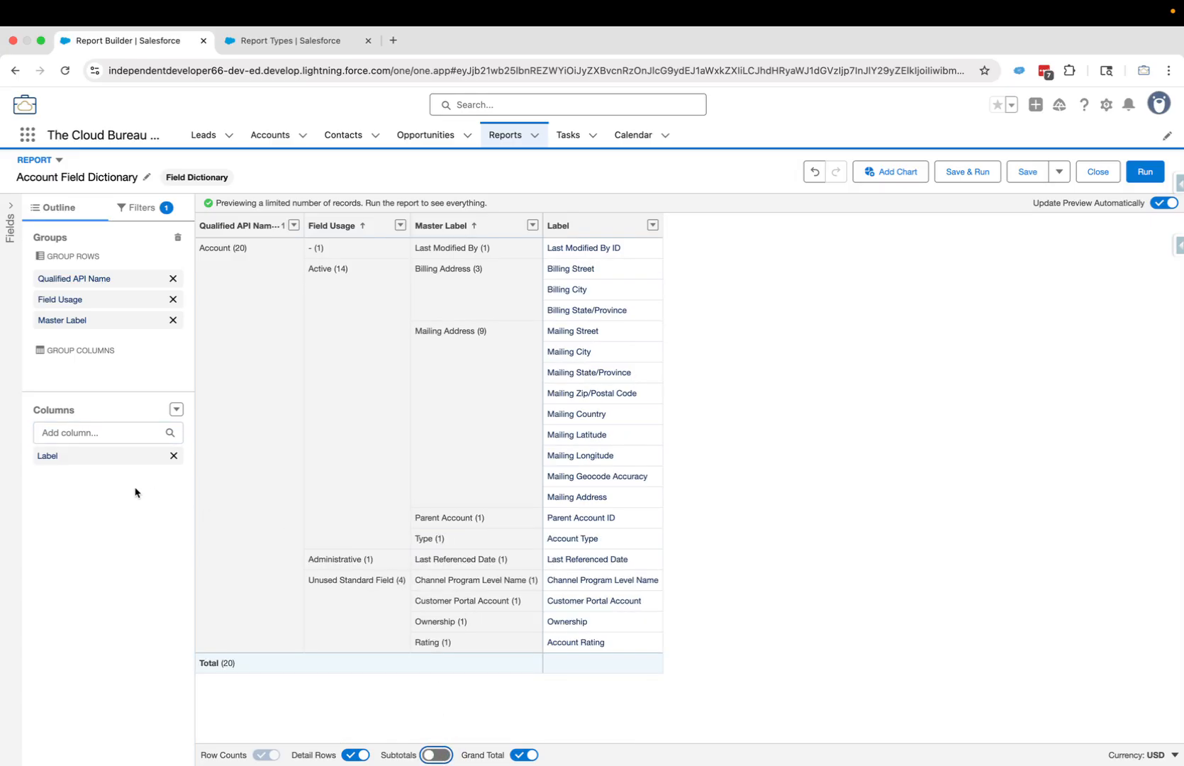
- Add Qualified API Name, Data Type and Description columns
{"action": "left_click", "coordinate": [90, 439]}
{"action": "type", "text": "Qualif"}
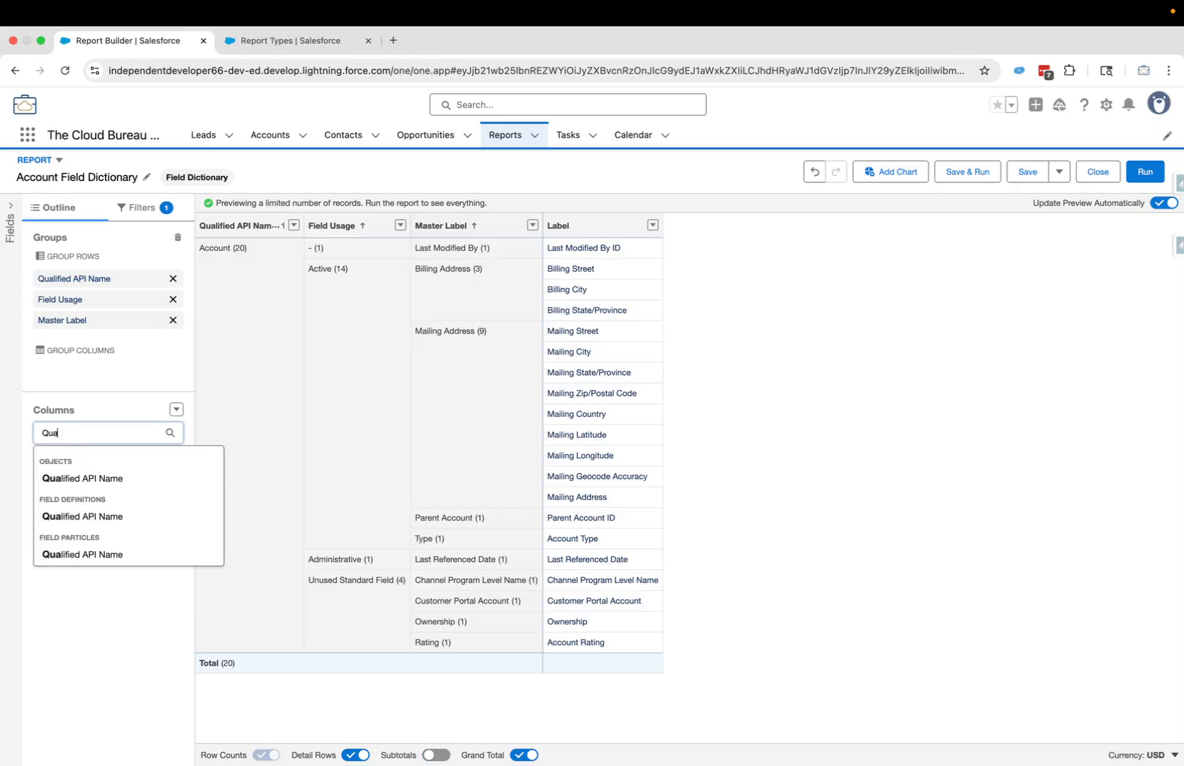
{"action": "left_click", "coordinate": [75, 556]}
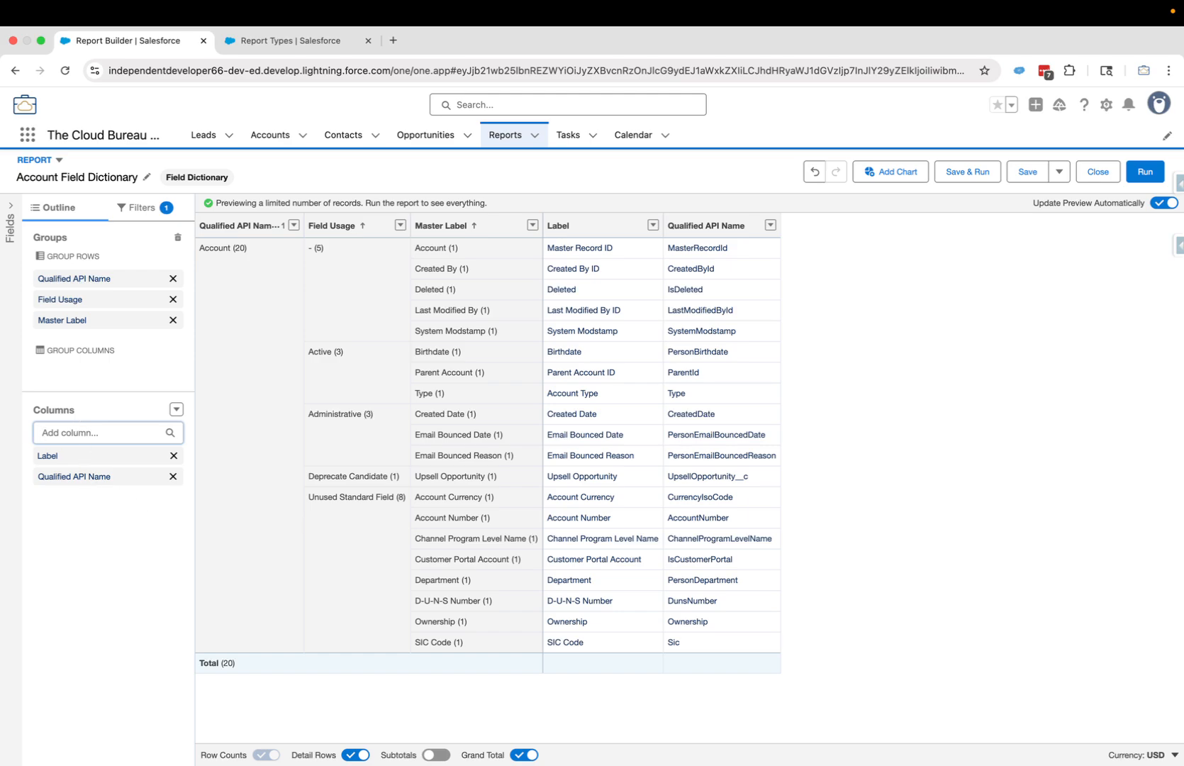
{"action": "type", "text": "DAta"}
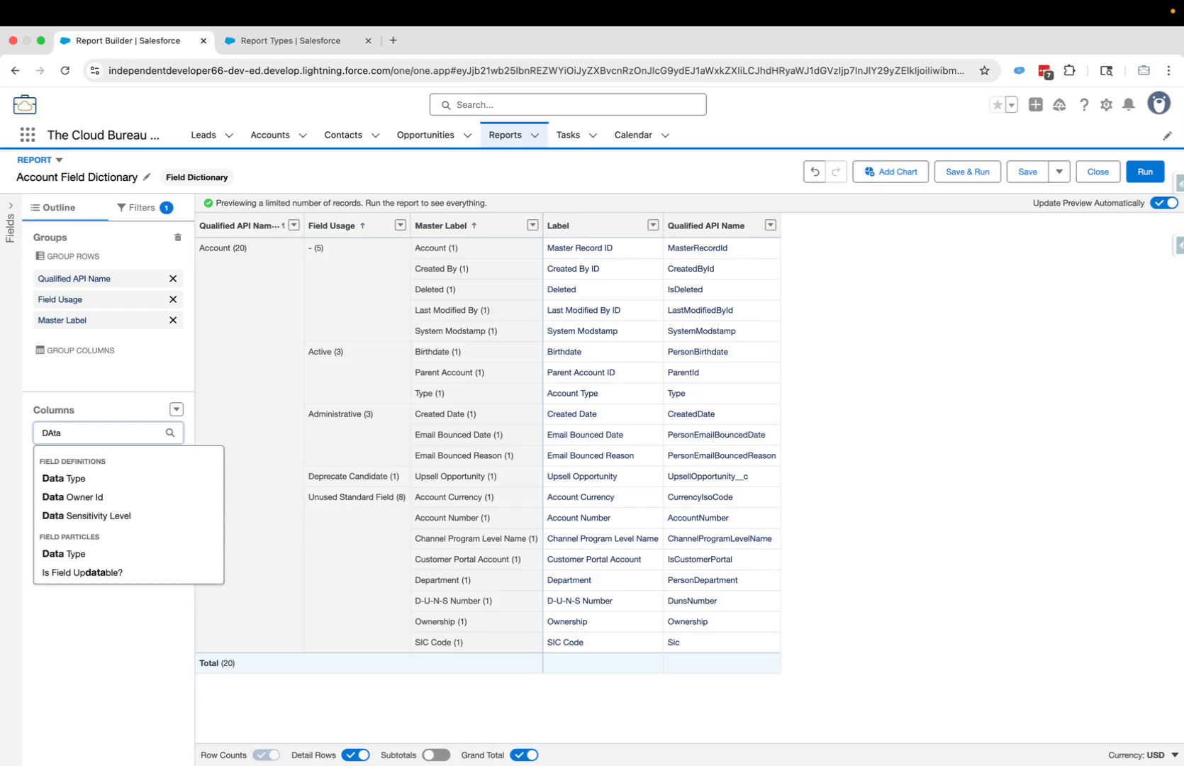
{"action": "left_click", "coordinate": [63, 478]}
{"action": "left_click", "coordinate": [64, 434]}
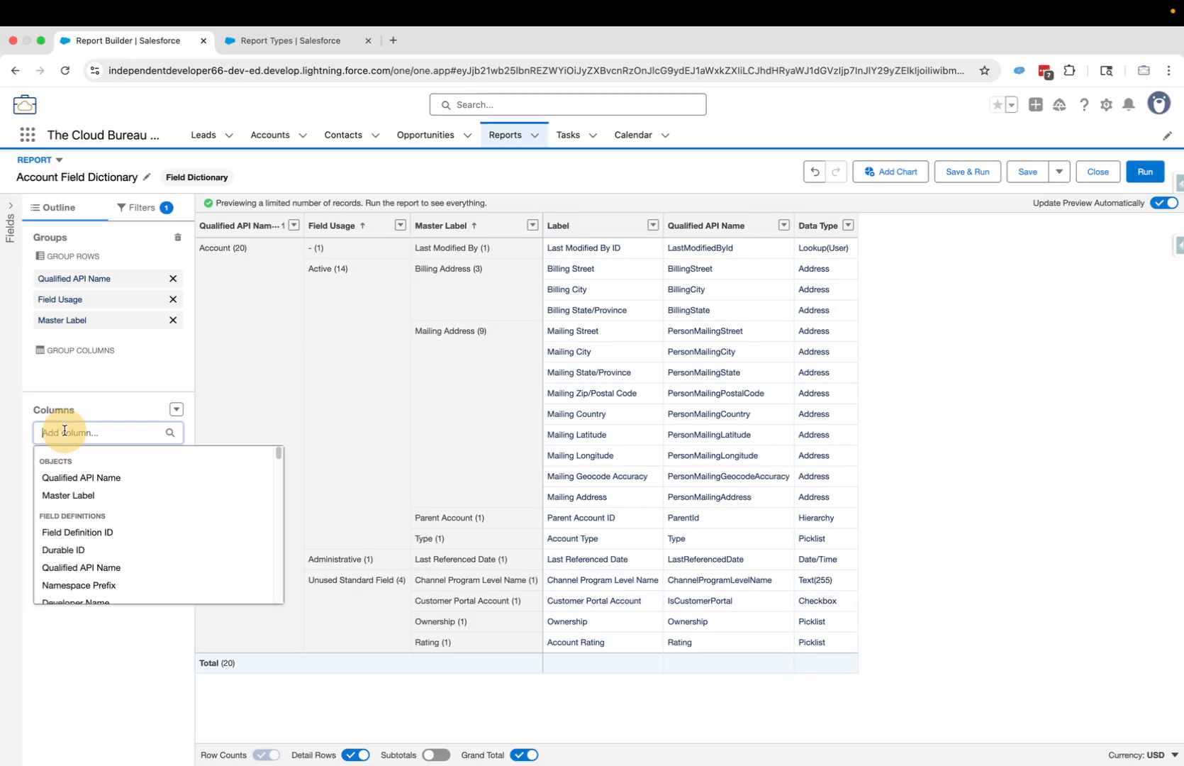
{"action": "type", "text": "Desc"}
{"action": "left_click", "coordinate": [64, 476]}
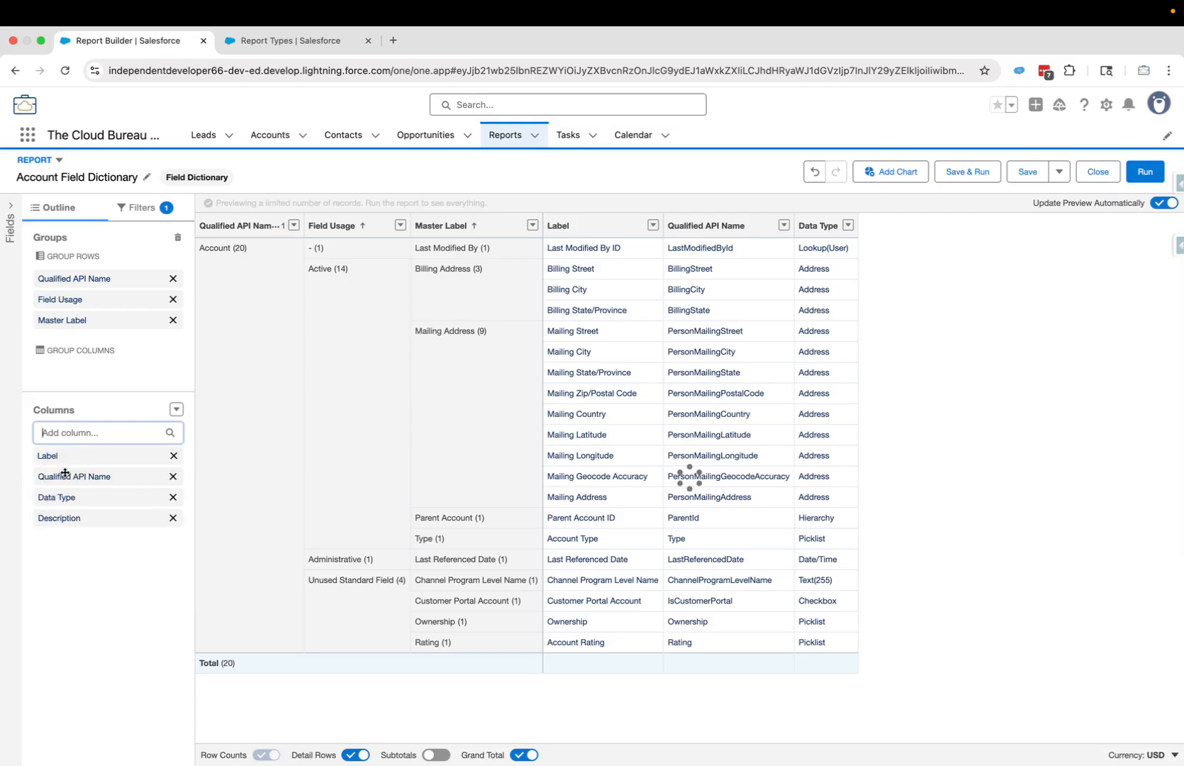
- Add Data Owner Id, Data Sensitivity Level and Compliance Categorization columns
{"action": "left_click", "coordinate": [80, 430]}
{"action": "type", "text": "Data"}
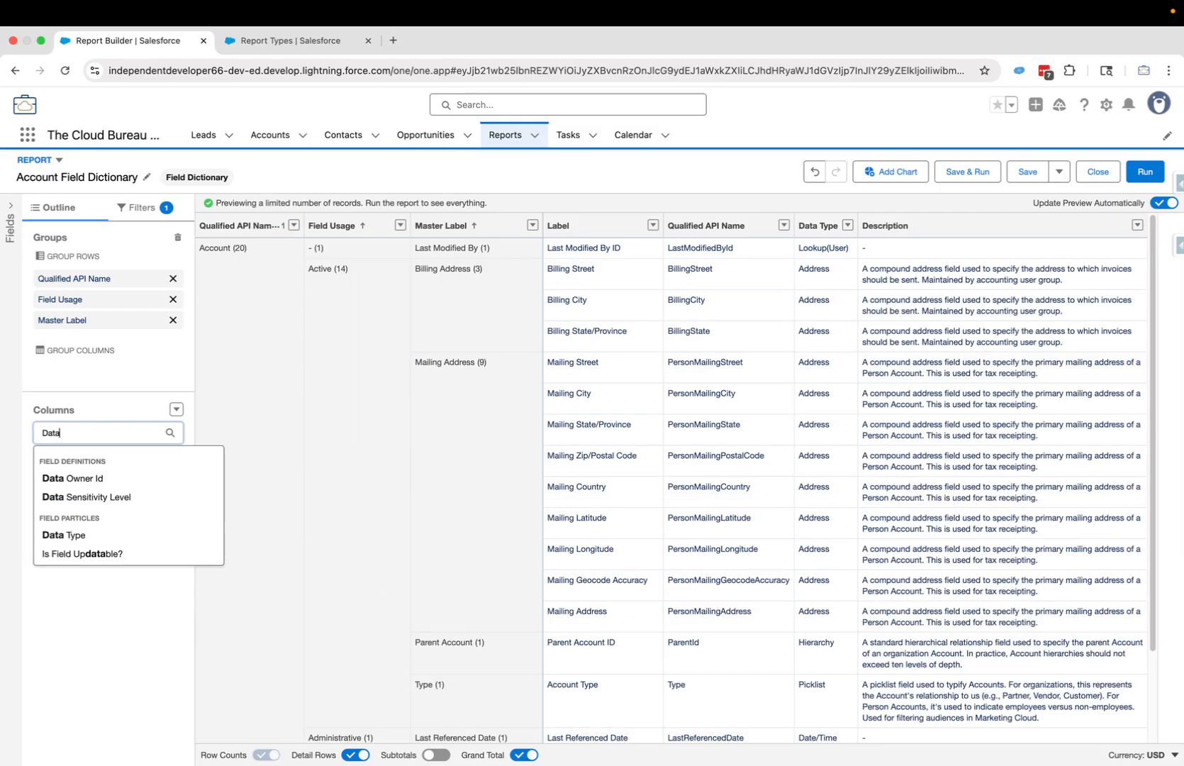
{"action": "left_click", "coordinate": [85, 476]}
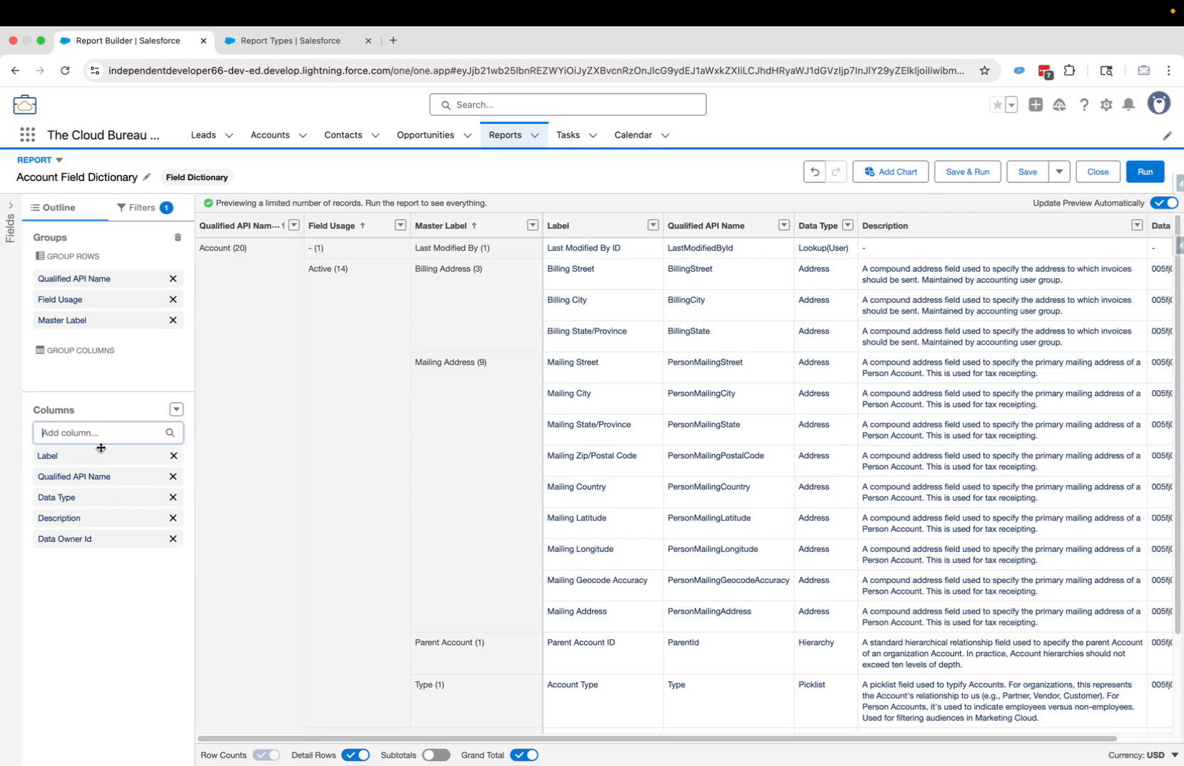
{"action": "type", "text": "Data"}
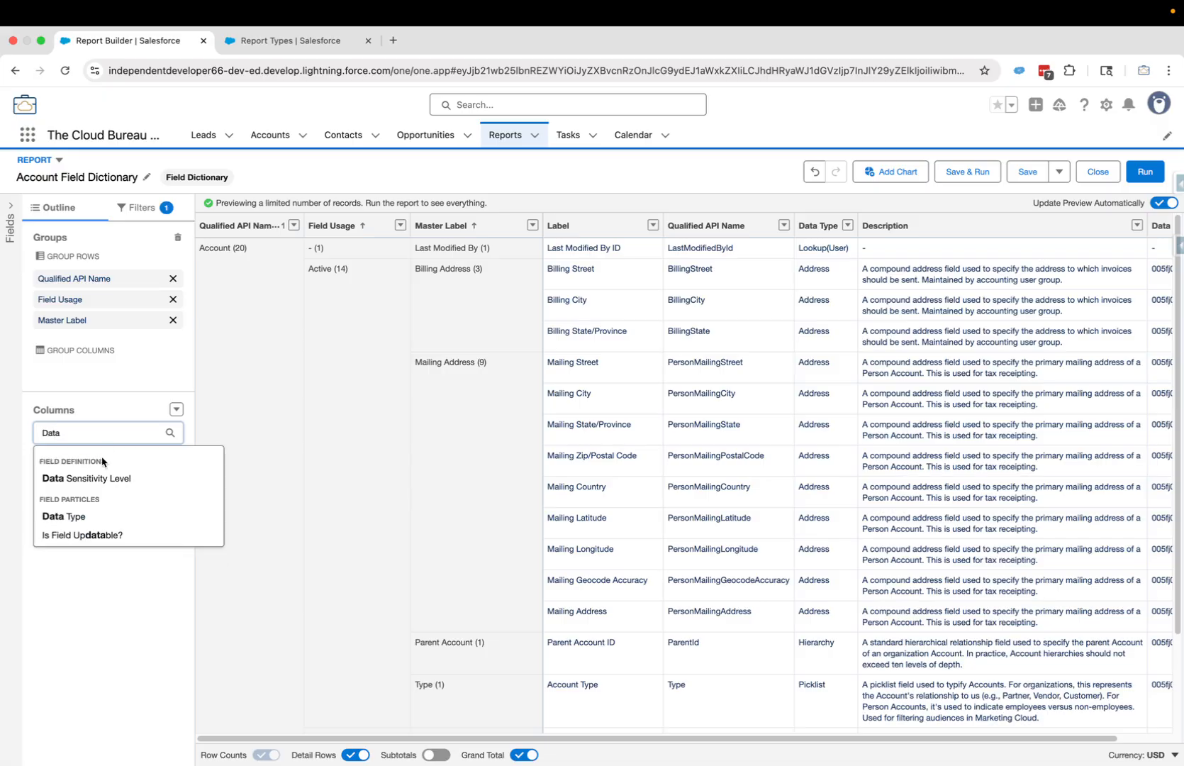
{"action": "left_click", "coordinate": [110, 480]}
{"action": "type", "text": "Complia"}
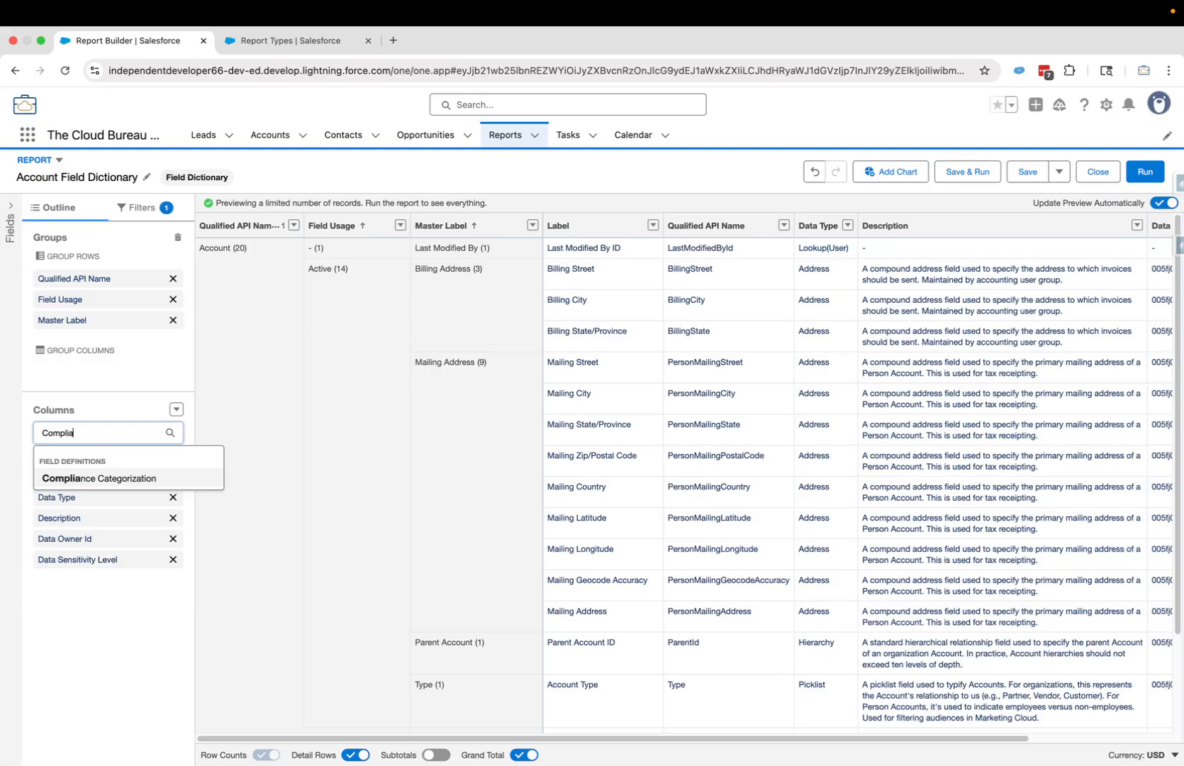
{"action": "type", "text": "nce"}
{"action": "left_click", "coordinate": [108, 478]}
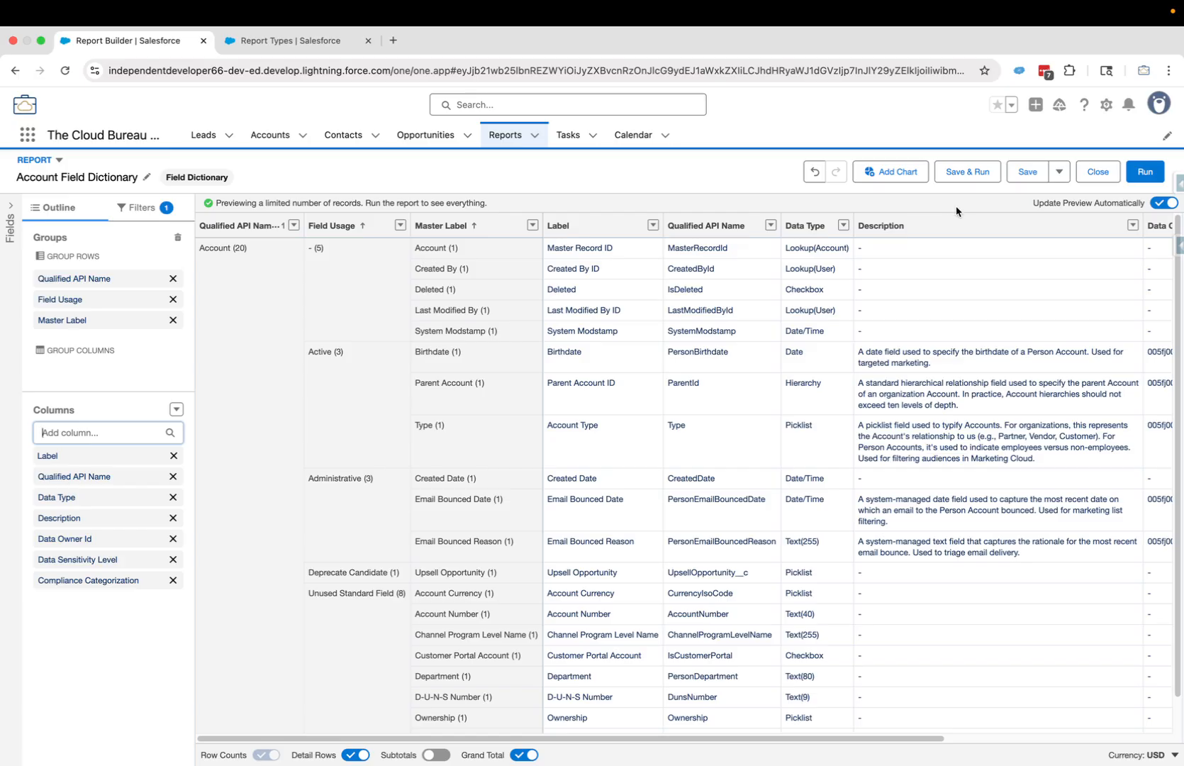
- Start Save & Run and set the report unique name to AccountFieldDictionary
{"action": "left_click", "coordinate": [968, 176]}
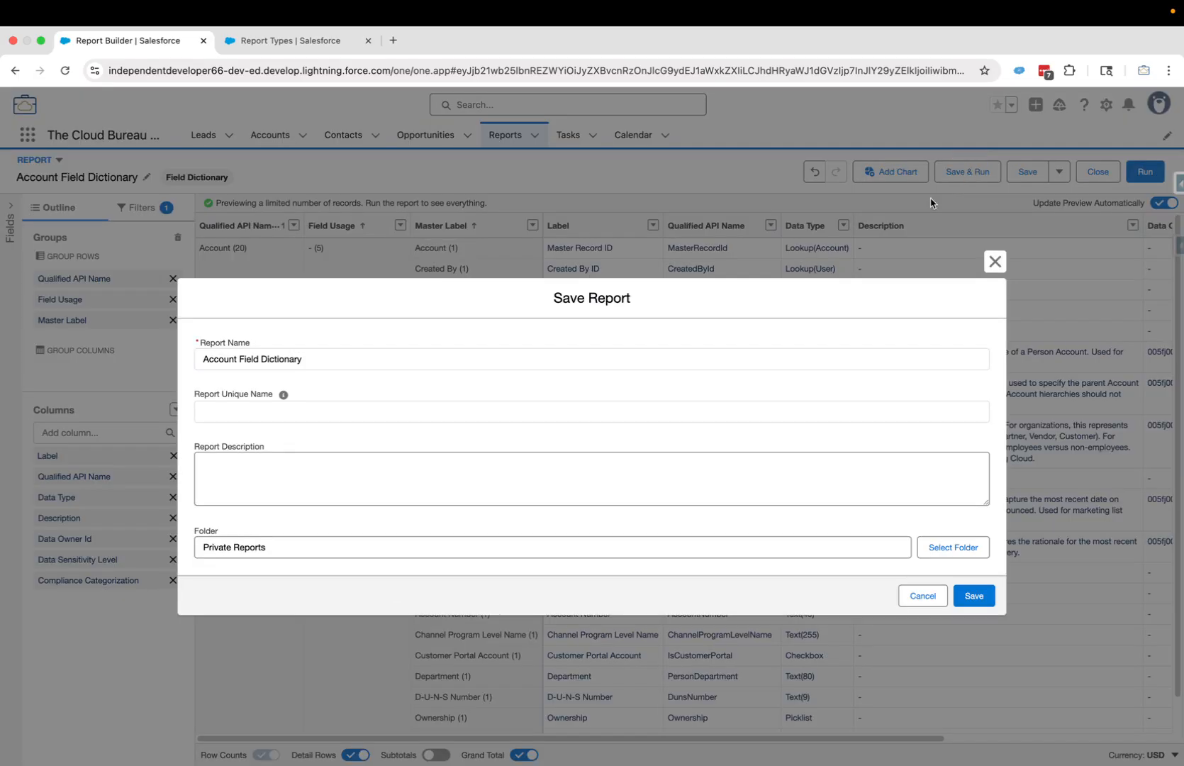
{"action": "key", "text": "Tab"}
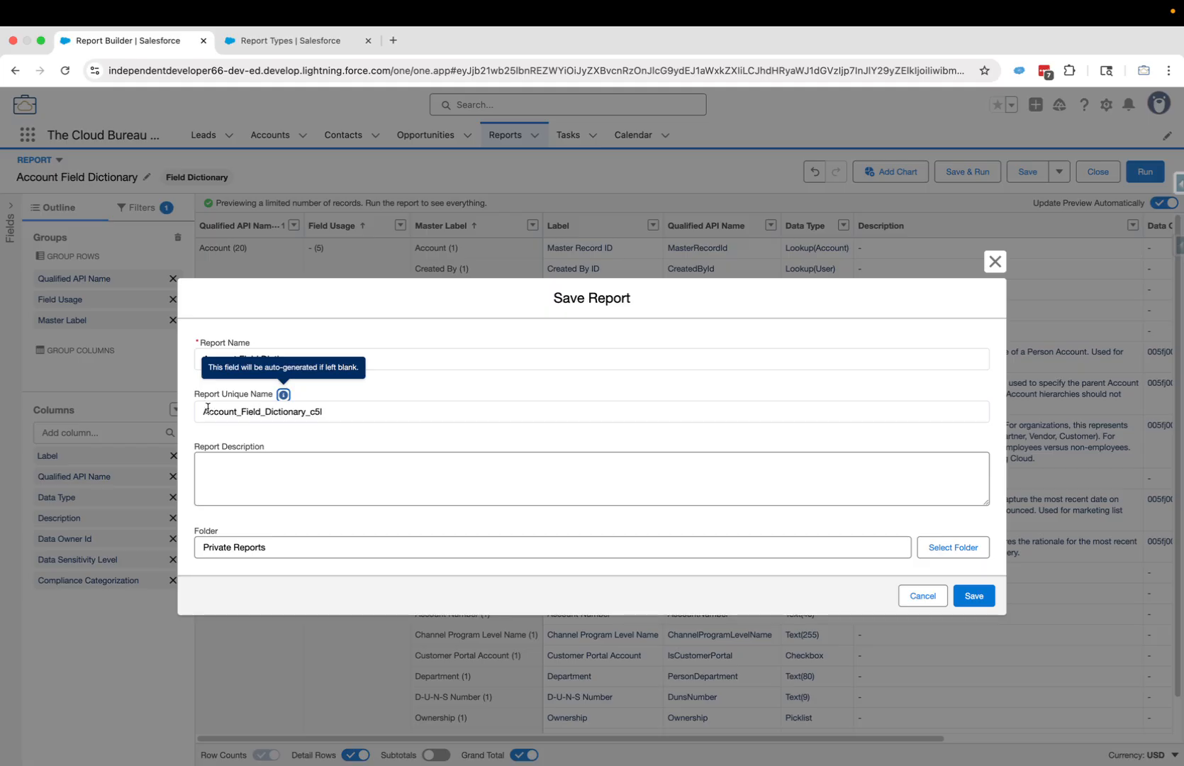
{"action": "left_click", "coordinate": [245, 412]}
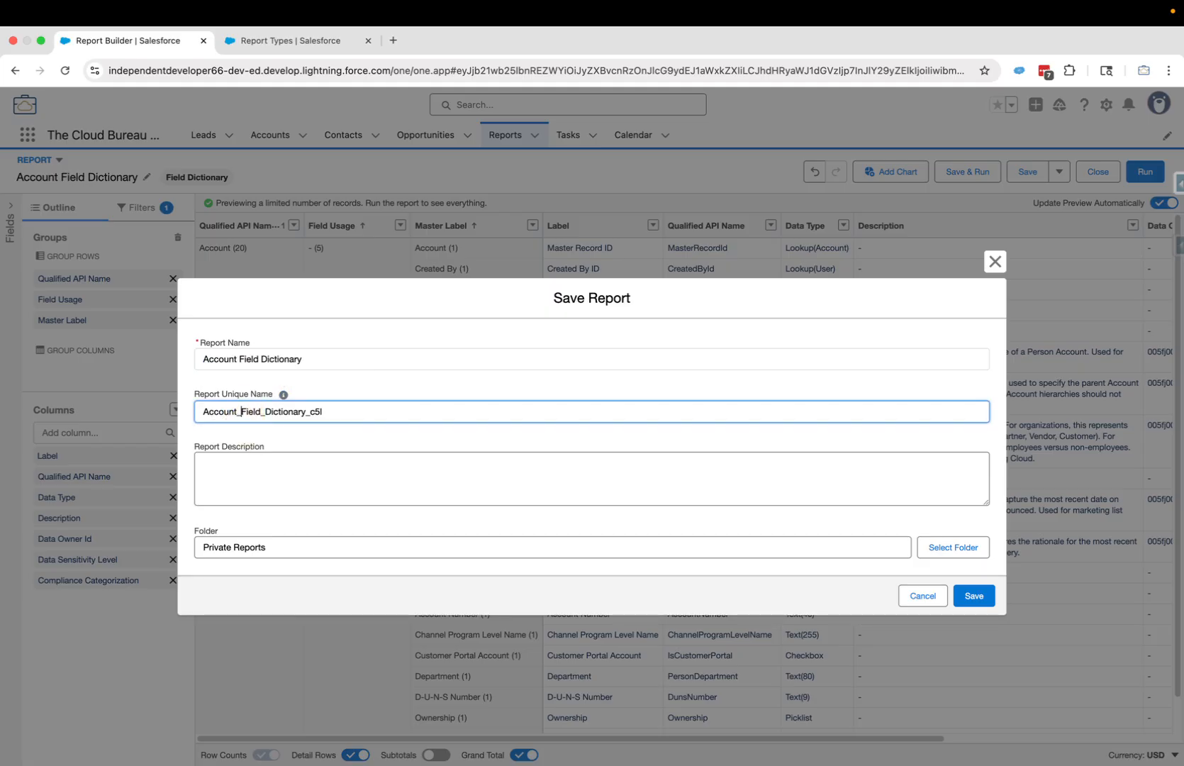
{"action": "key", "text": "BackSpace"}
{"action": "left_click", "coordinate": [261, 411]}
{"action": "key", "text": "BackSpace"}
{"action": "left_click", "coordinate": [246, 479]}
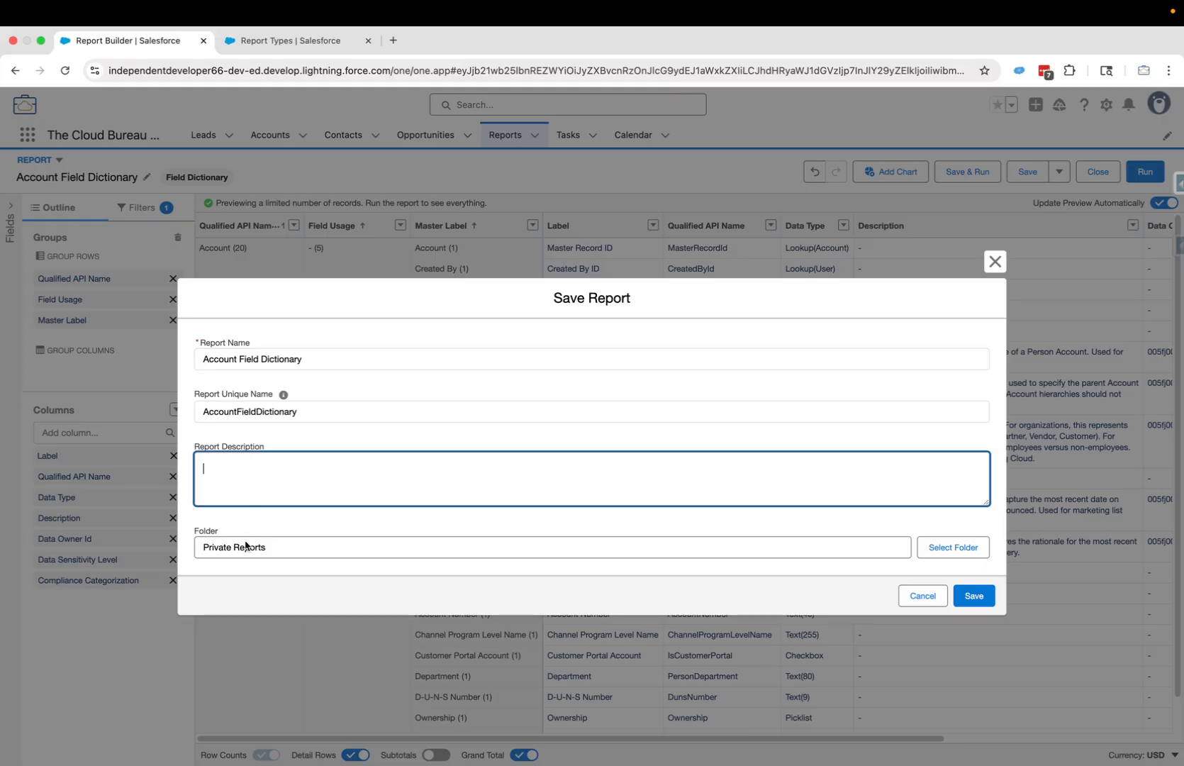
- Choose the Data Dictionary Reports folder and save the report to view its results
{"action": "left_click", "coordinate": [950, 552]}
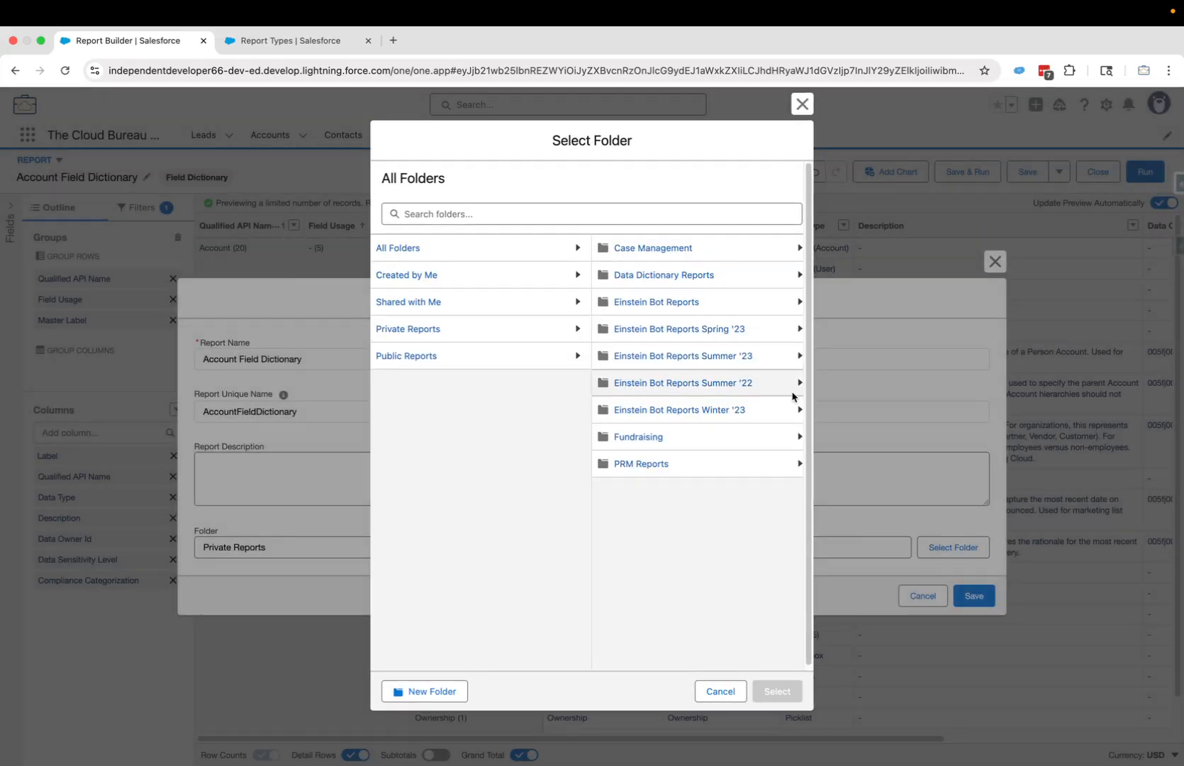
{"action": "left_click", "coordinate": [654, 279]}
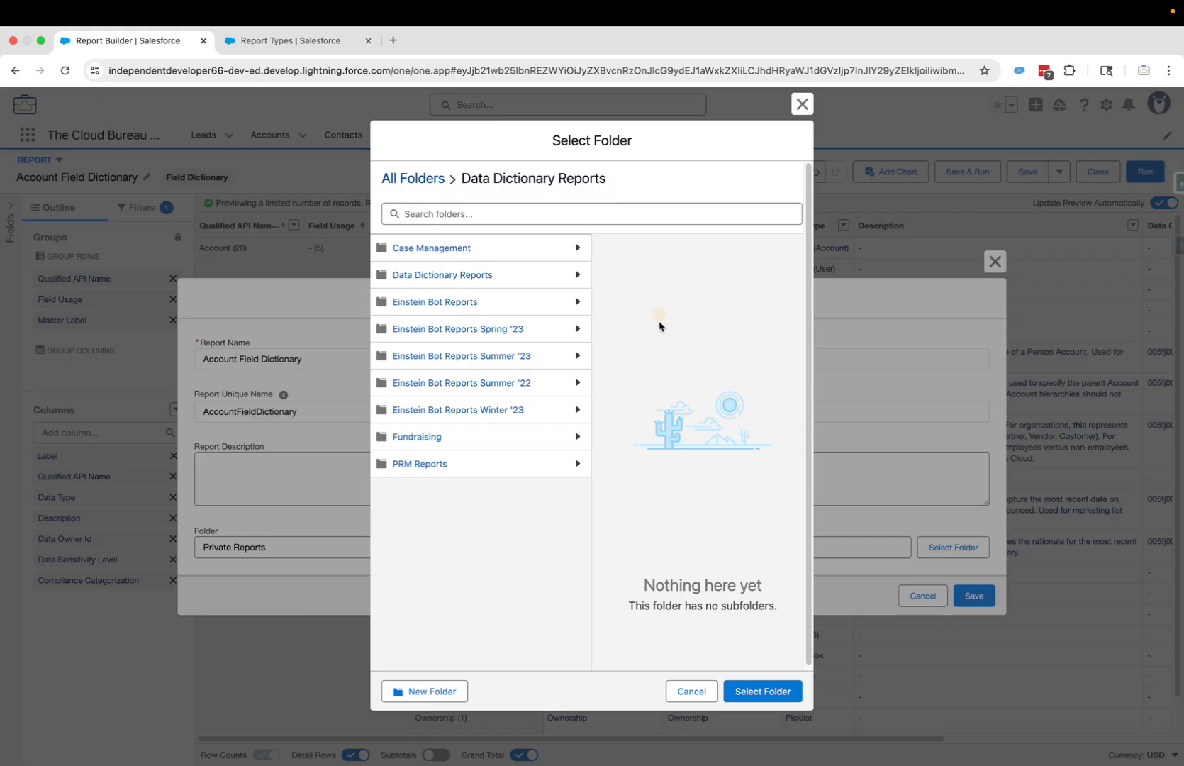
{"action": "left_click", "coordinate": [769, 691]}
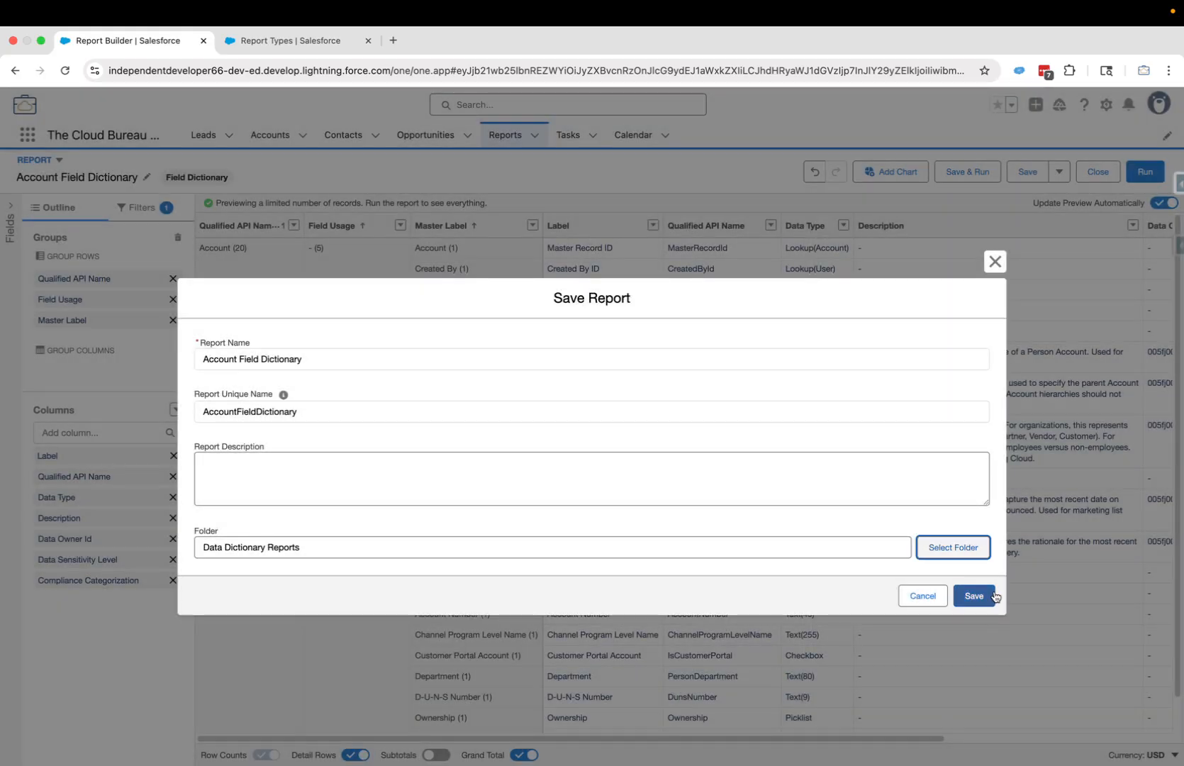
{"action": "left_click", "coordinate": [983, 597]}
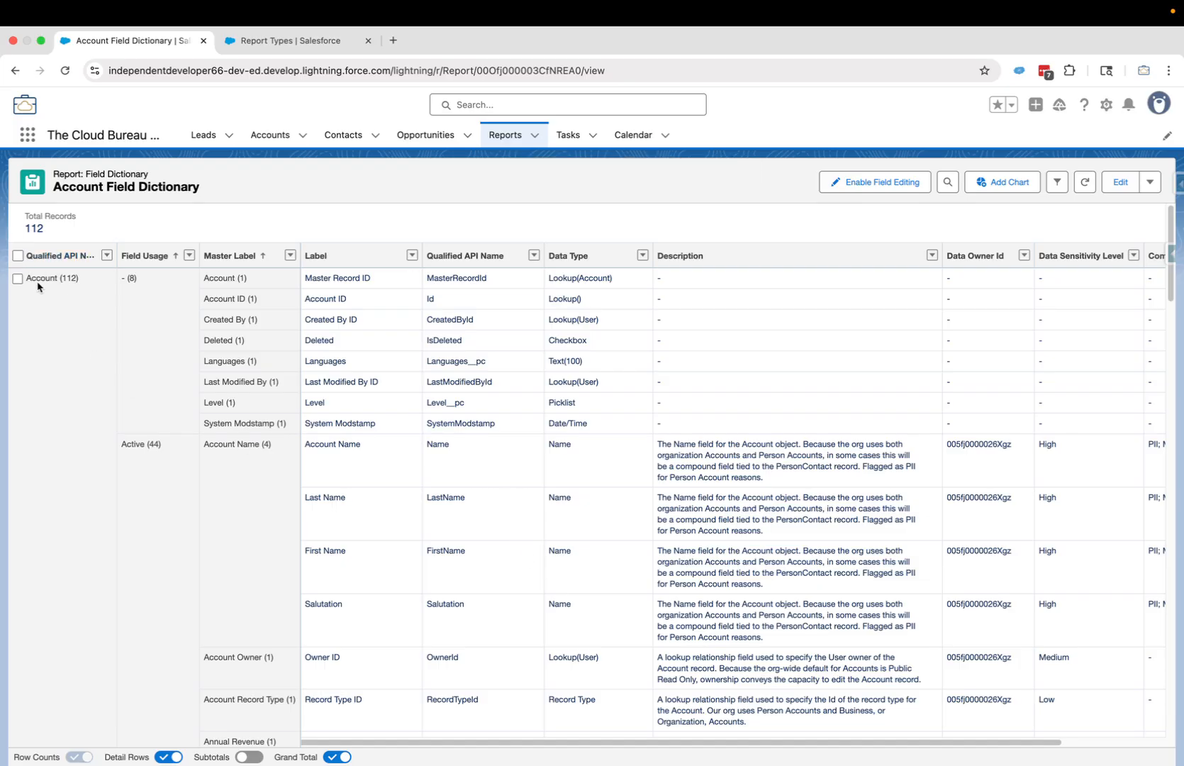
- Show the filters, scroll through all 112 field rows and back, then reopen the report in Edit
{"action": "left_click", "coordinate": [1056, 183]}
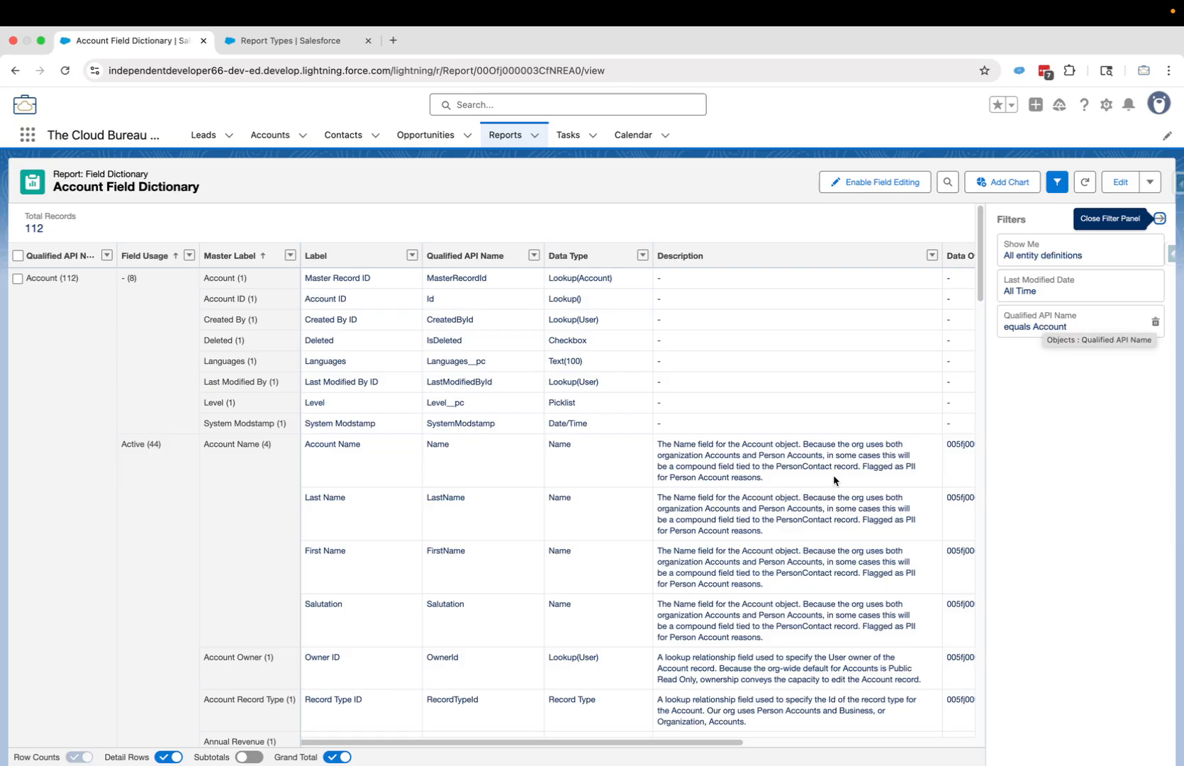
{"action": "scroll", "coordinate": [147, 472], "scroll_direction": "down", "scroll_amount": 4}
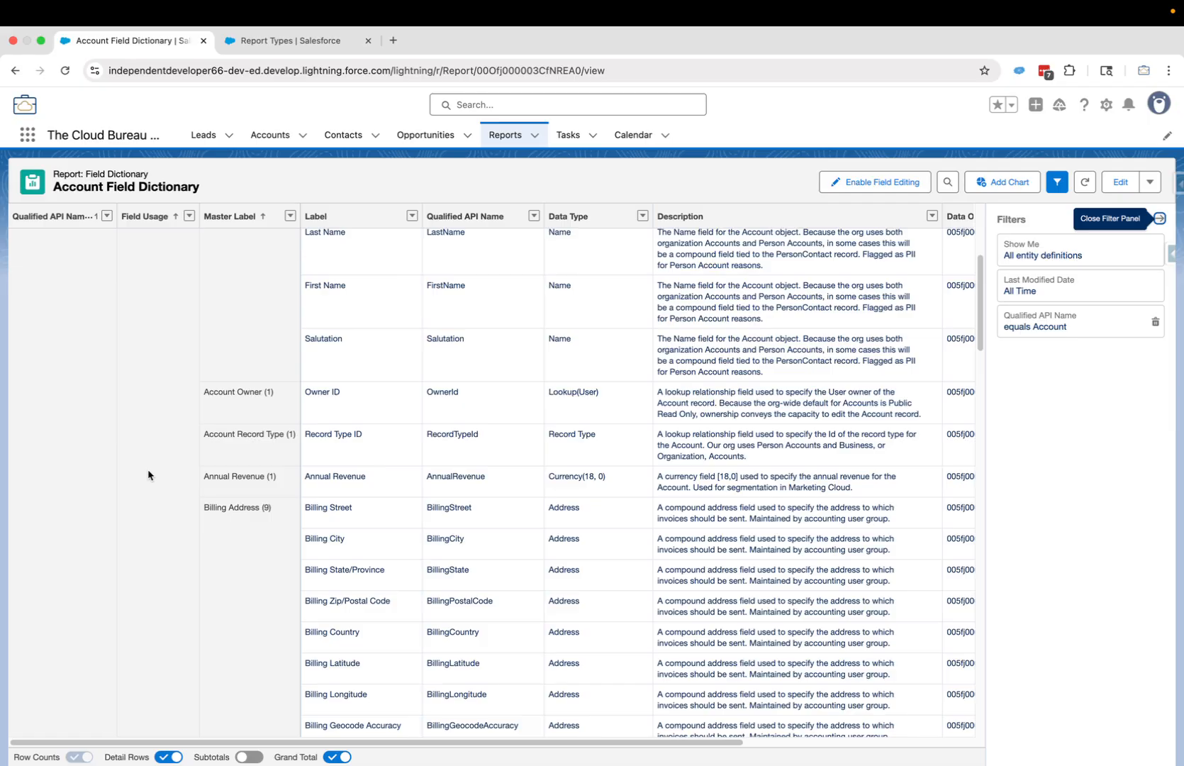
{"action": "scroll", "coordinate": [148, 468], "scroll_direction": "up", "scroll_amount": 2}
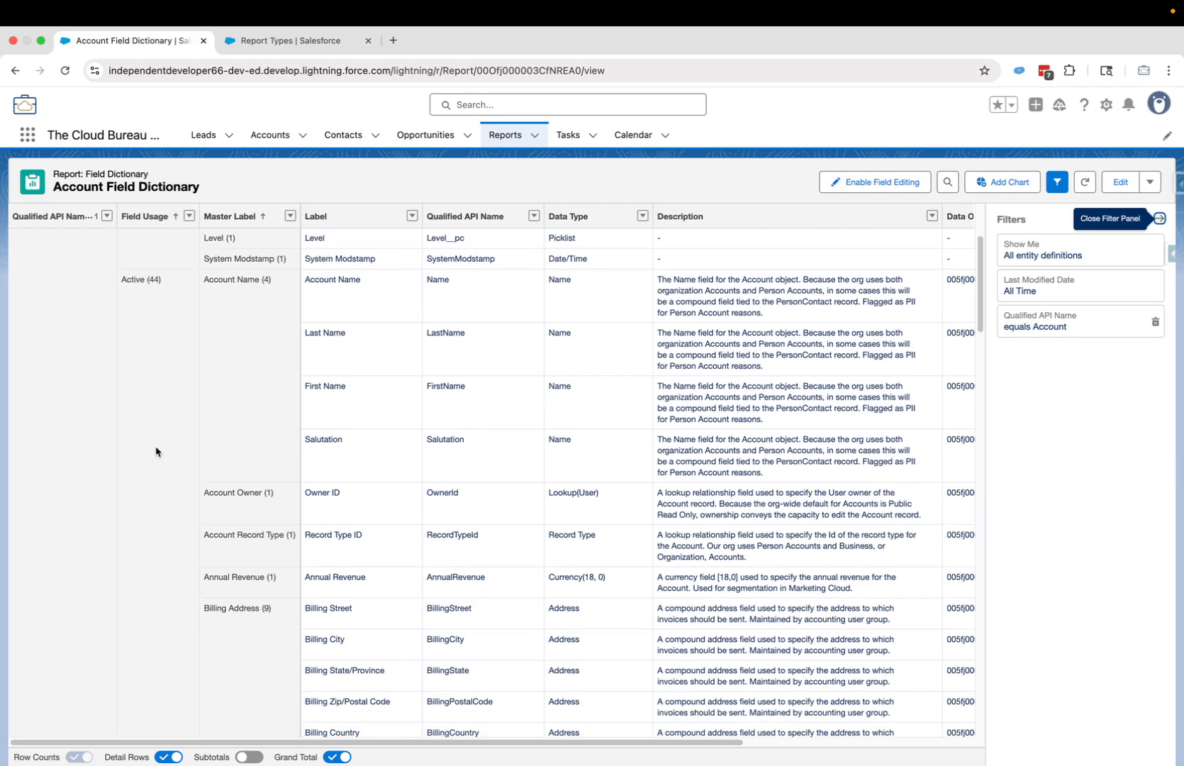
{"action": "scroll", "coordinate": [156, 451], "scroll_direction": "down", "scroll_amount": 20}
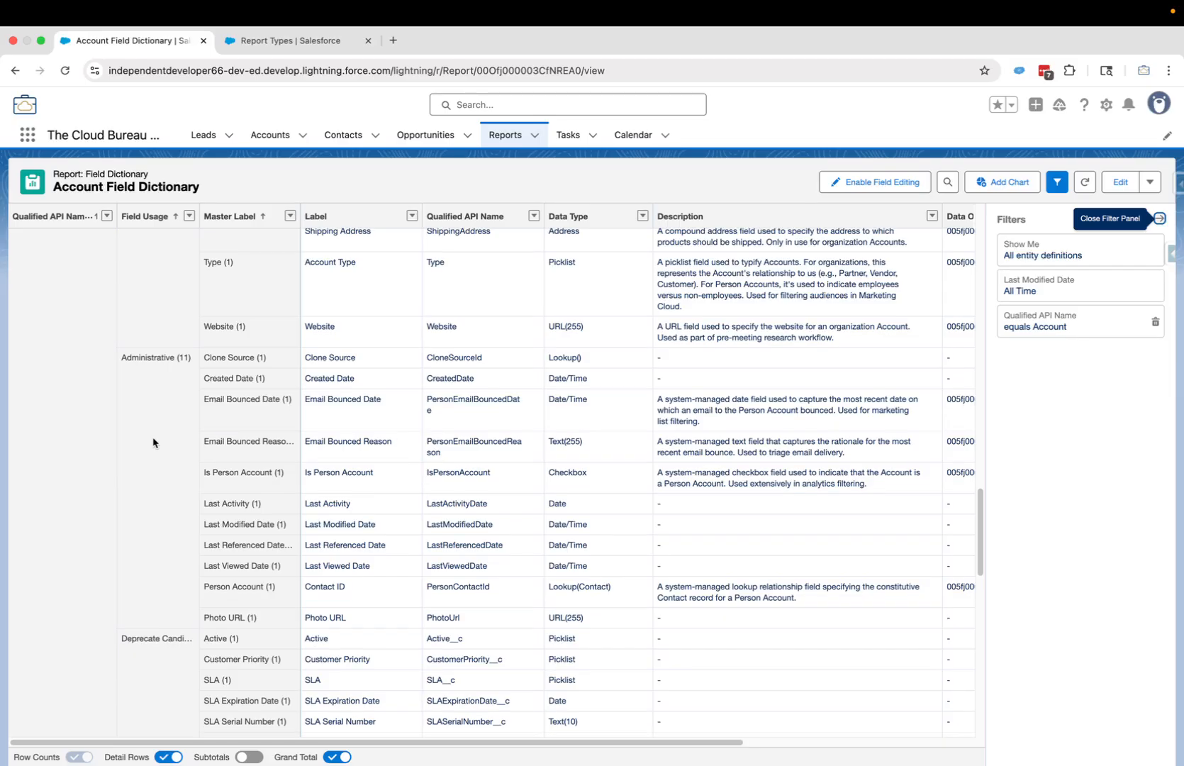
{"action": "scroll", "coordinate": [160, 376], "scroll_direction": "down", "scroll_amount": 5}
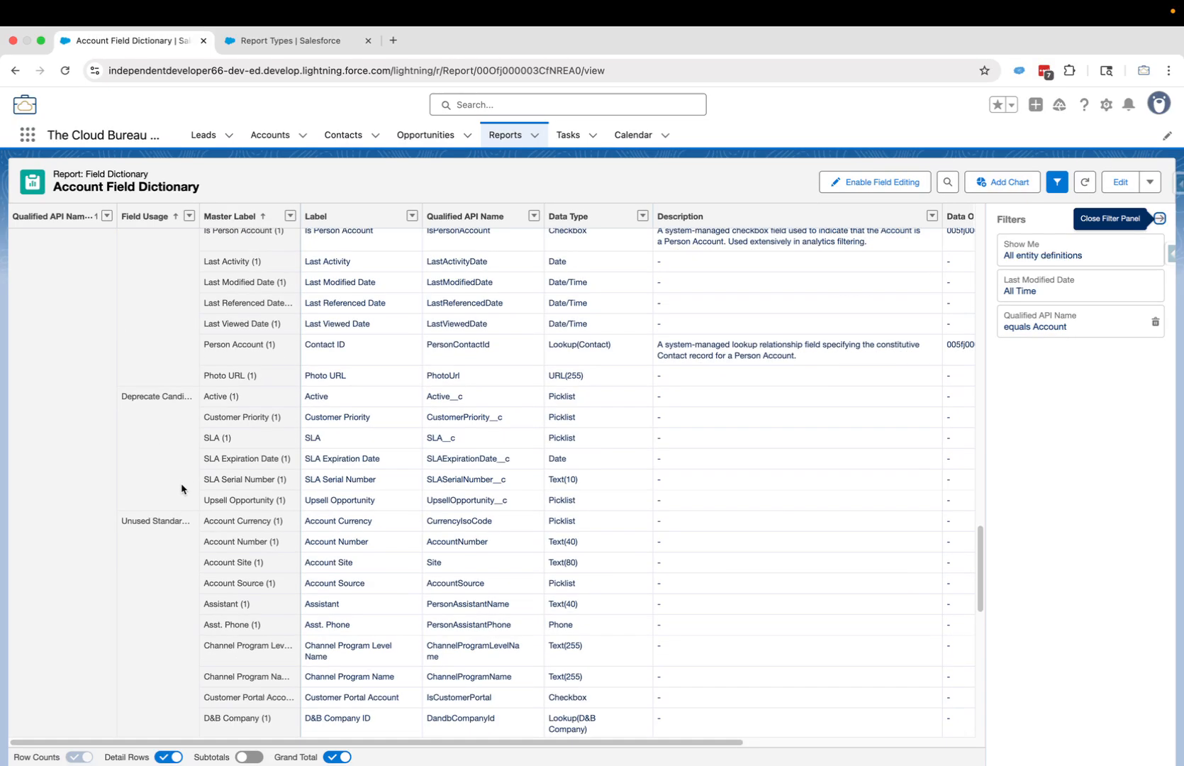
{"action": "scroll", "coordinate": [158, 533], "scroll_direction": "down", "scroll_amount": 10}
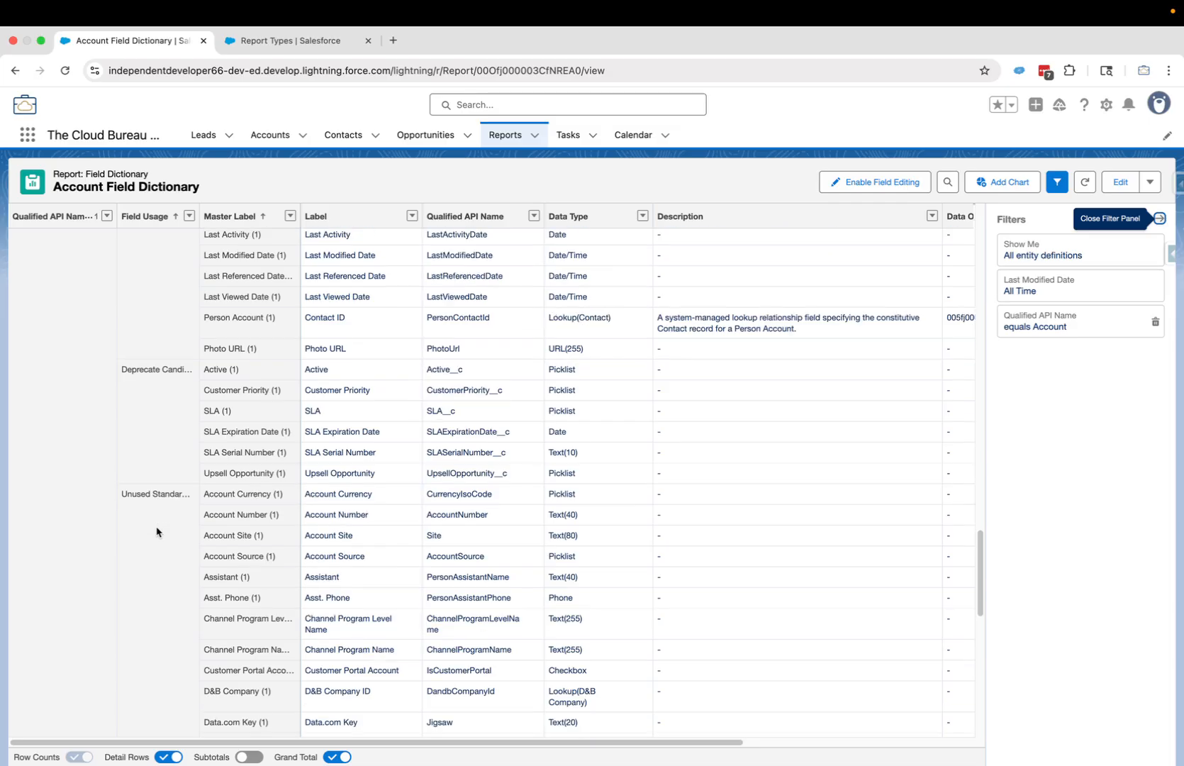
{"action": "scroll", "coordinate": [157, 534], "scroll_direction": "down", "scroll_amount": 6}
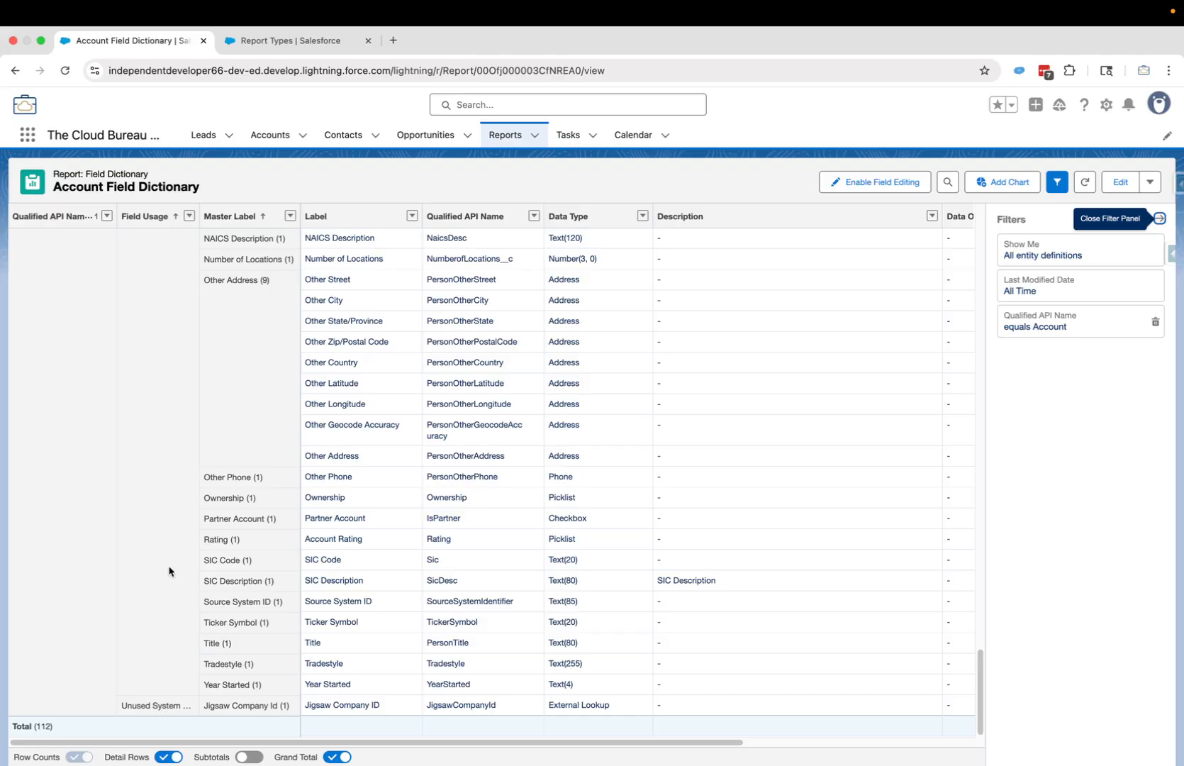
{"action": "scroll", "coordinate": [164, 572], "scroll_direction": "up", "scroll_amount": 15}
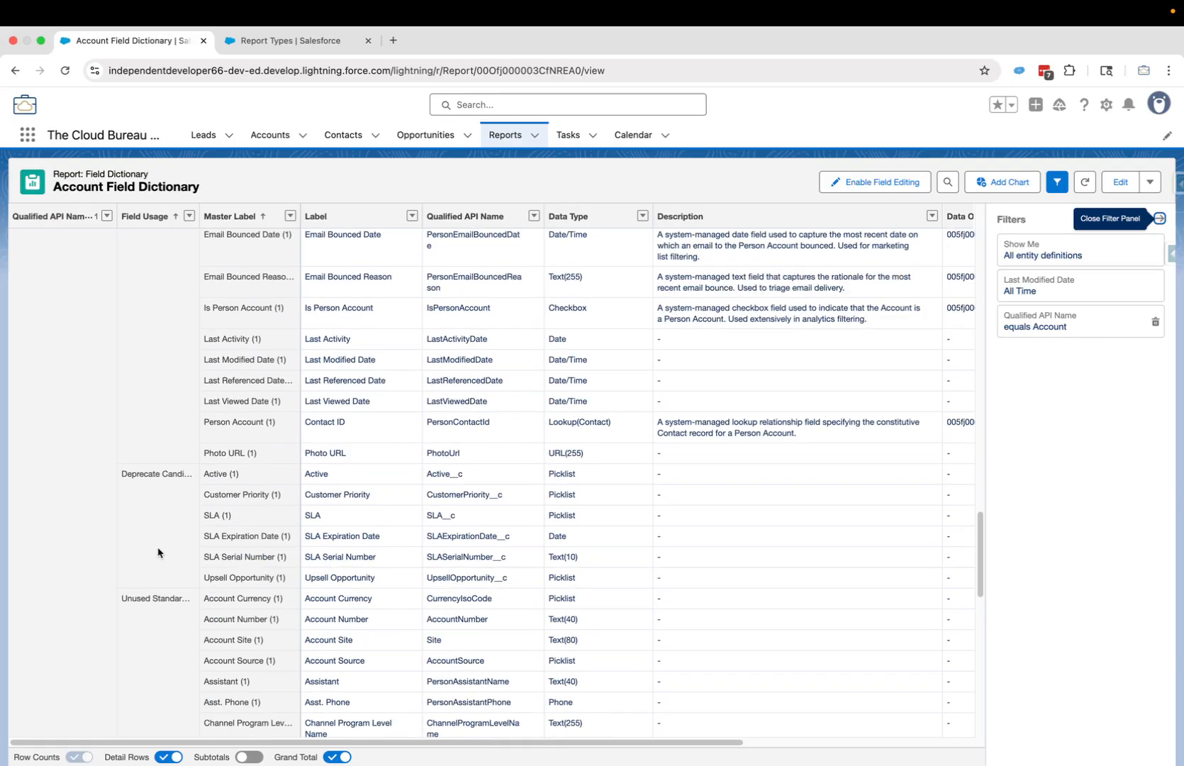
{"action": "scroll", "coordinate": [159, 554], "scroll_direction": "up", "scroll_amount": 12}
{"action": "scroll", "coordinate": [158, 552], "scroll_direction": "up", "scroll_amount": 15}
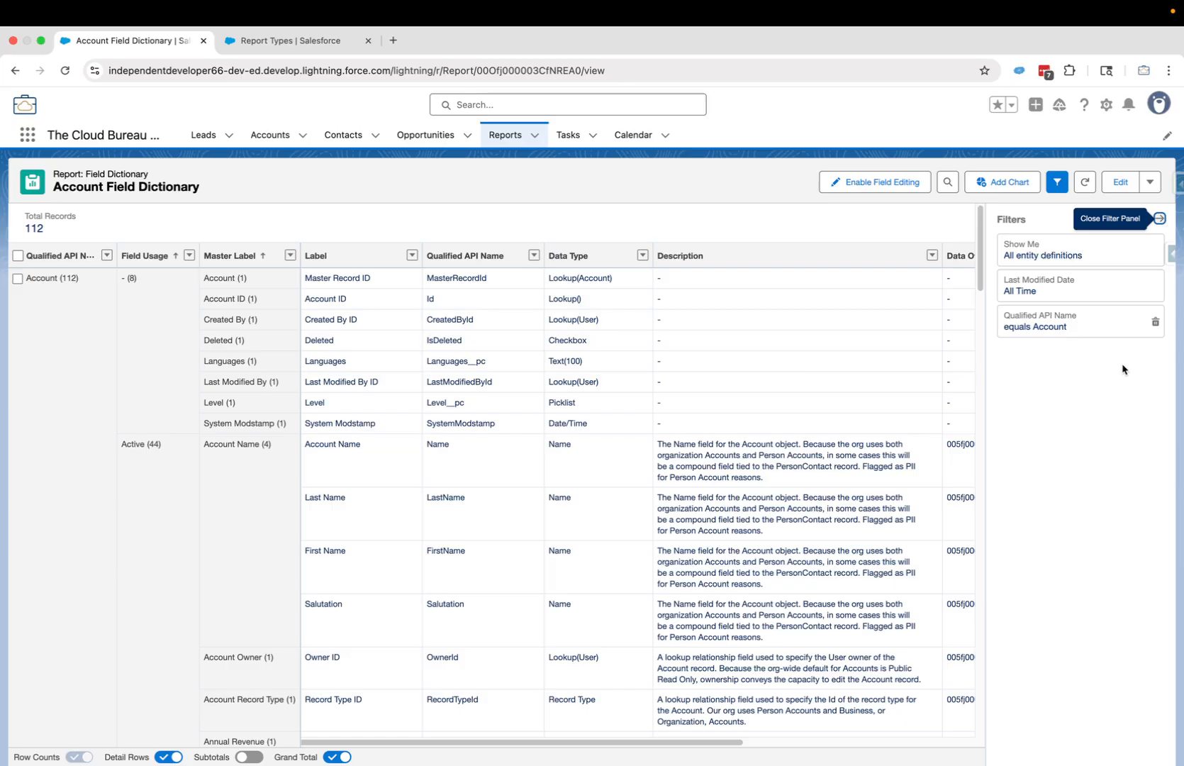
{"action": "left_click", "coordinate": [1120, 181]}
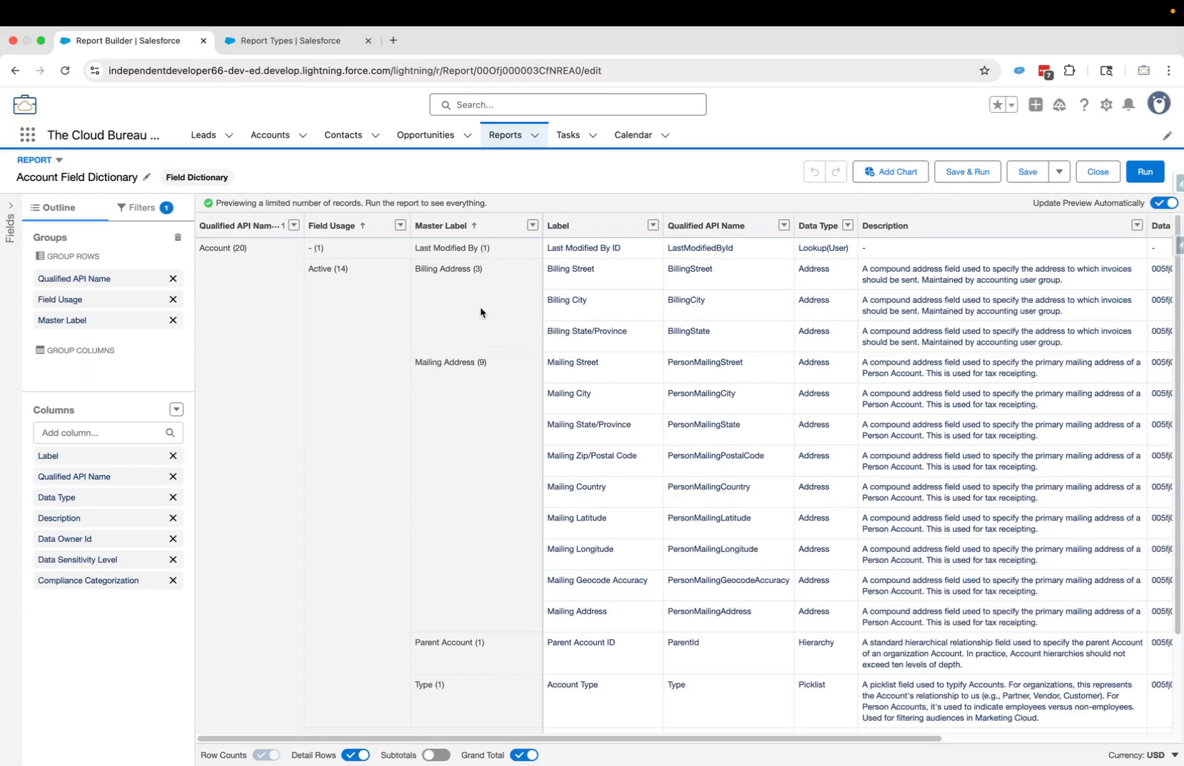
- Add a Qualified API Name filter with the 'not equal to' operator
{"action": "left_click", "coordinate": [145, 207]}
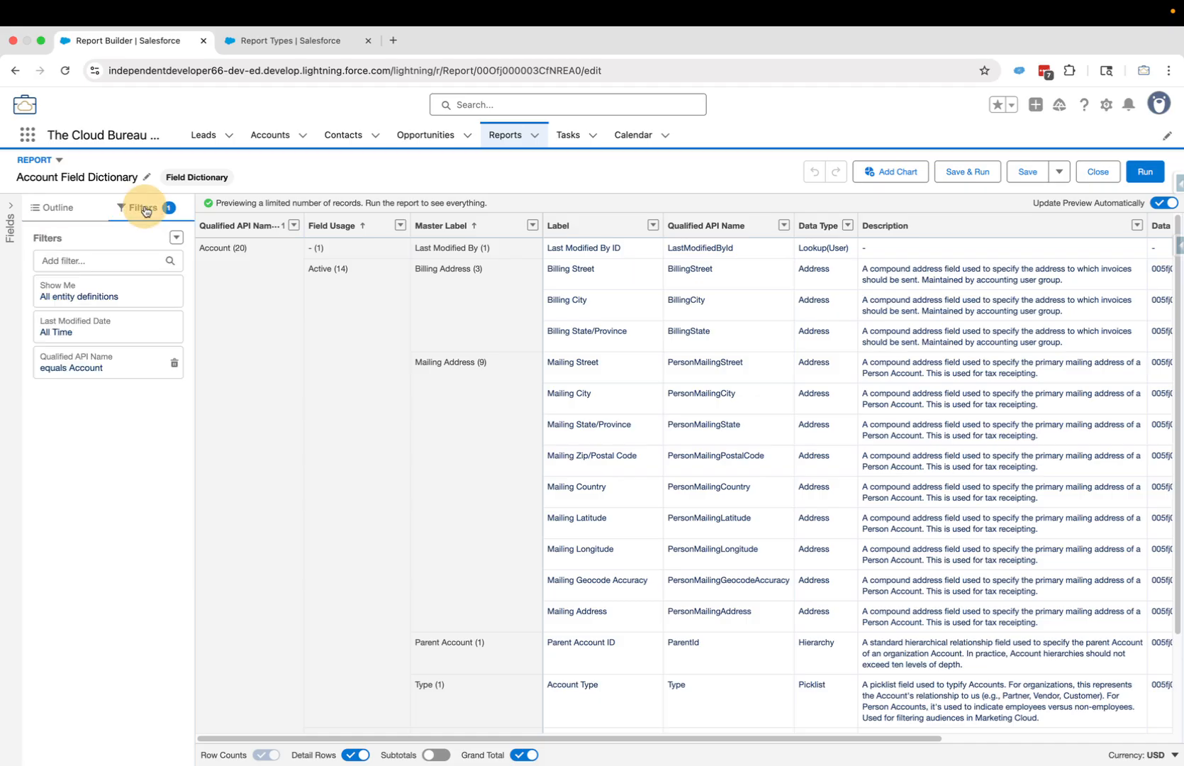
{"action": "left_click", "coordinate": [113, 258]}
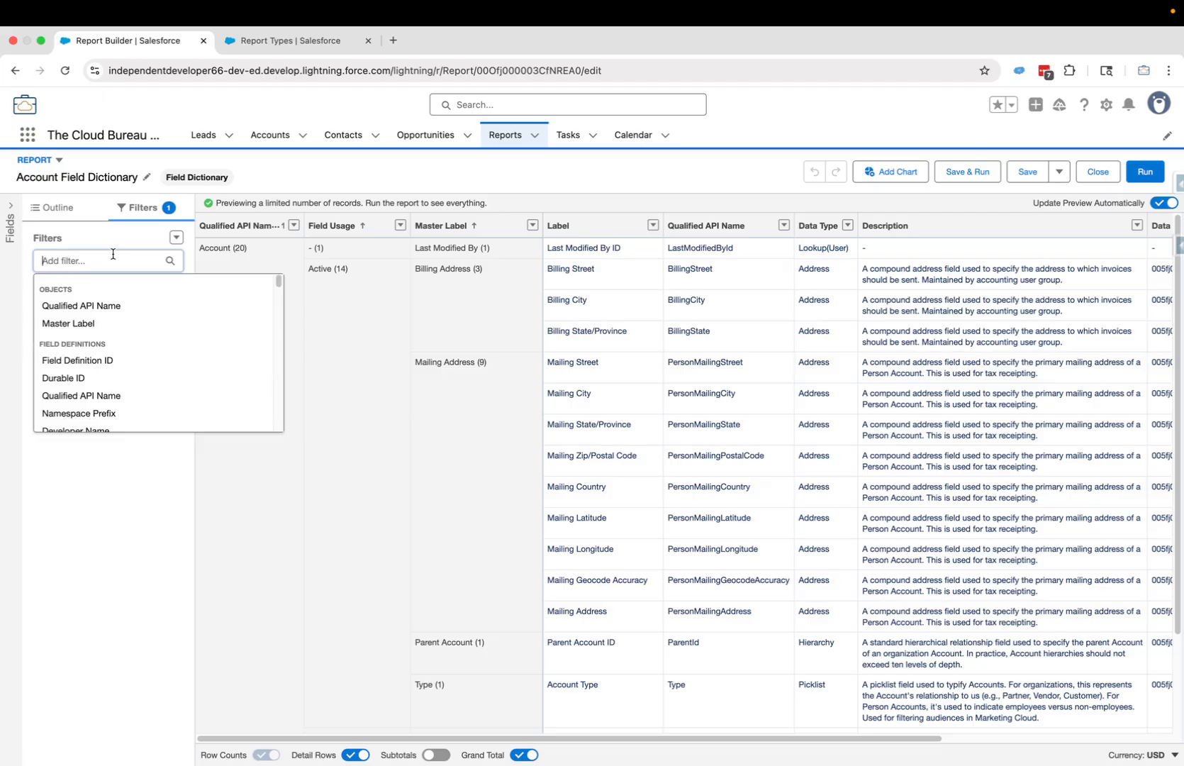
{"action": "type", "text": "Qualifi"}
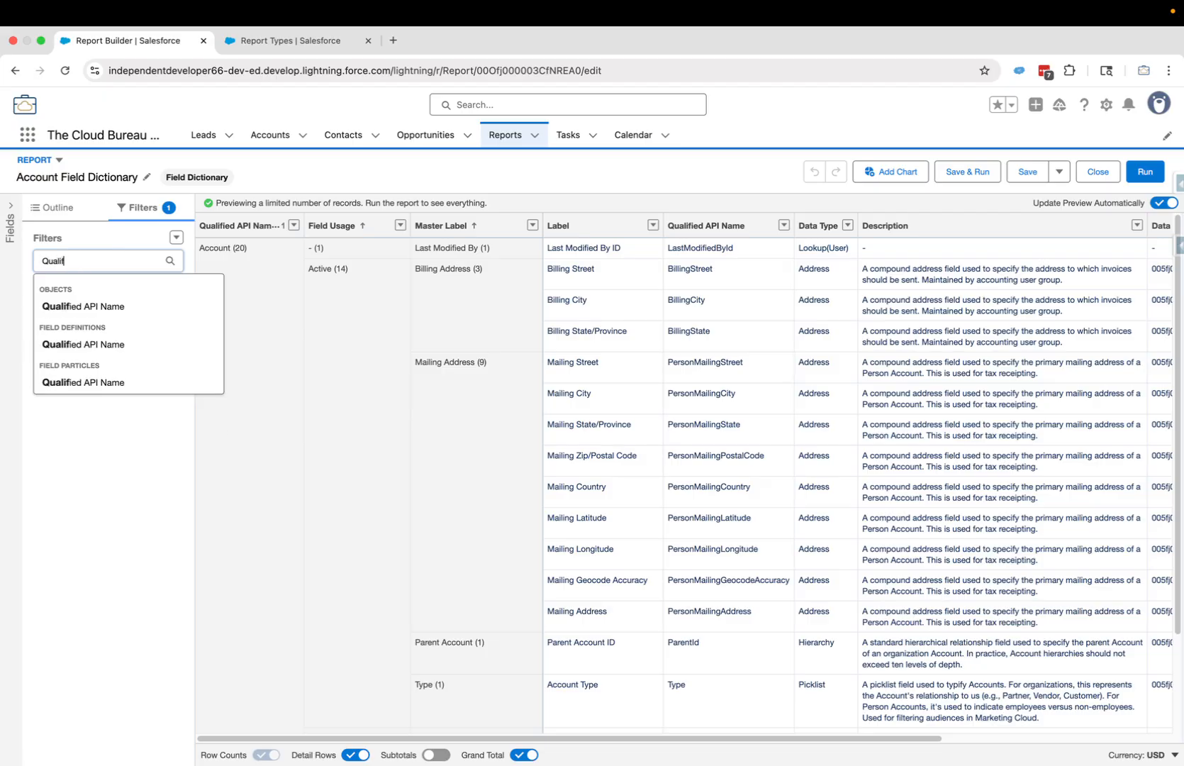
{"action": "left_click", "coordinate": [90, 383]}
{"action": "left_click", "coordinate": [246, 396]}
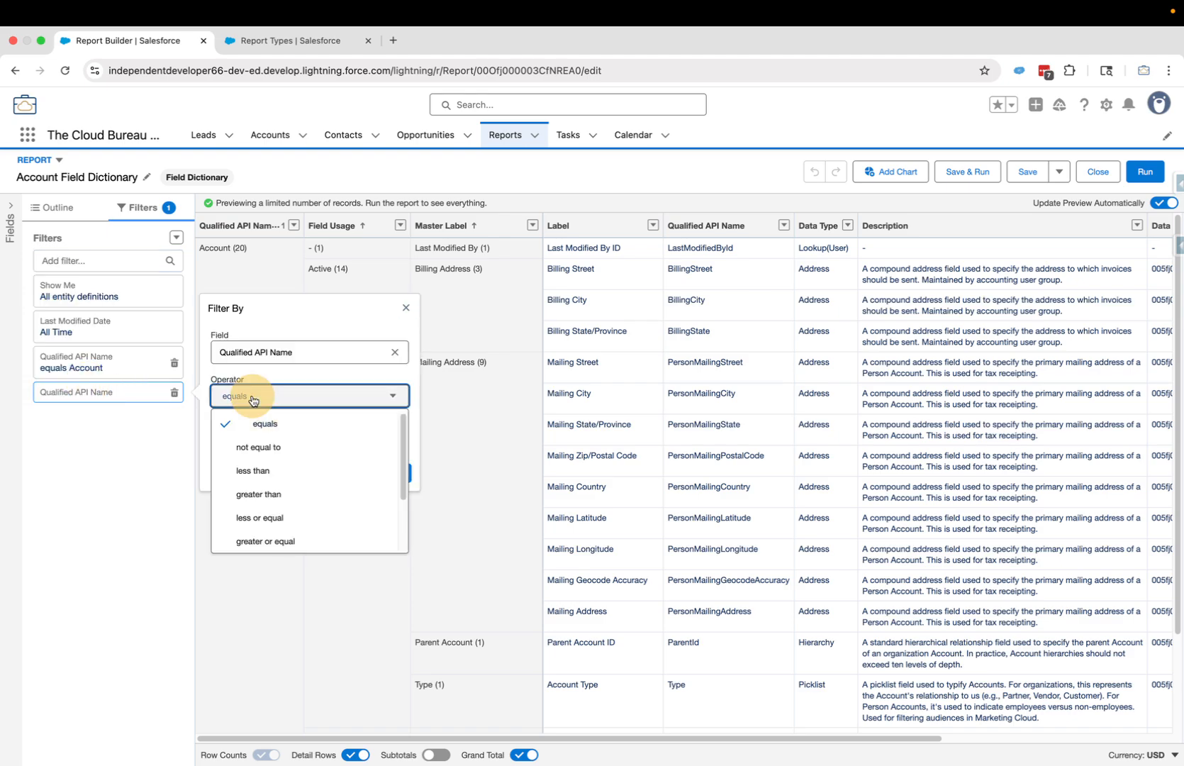
{"action": "left_click", "coordinate": [258, 447]}
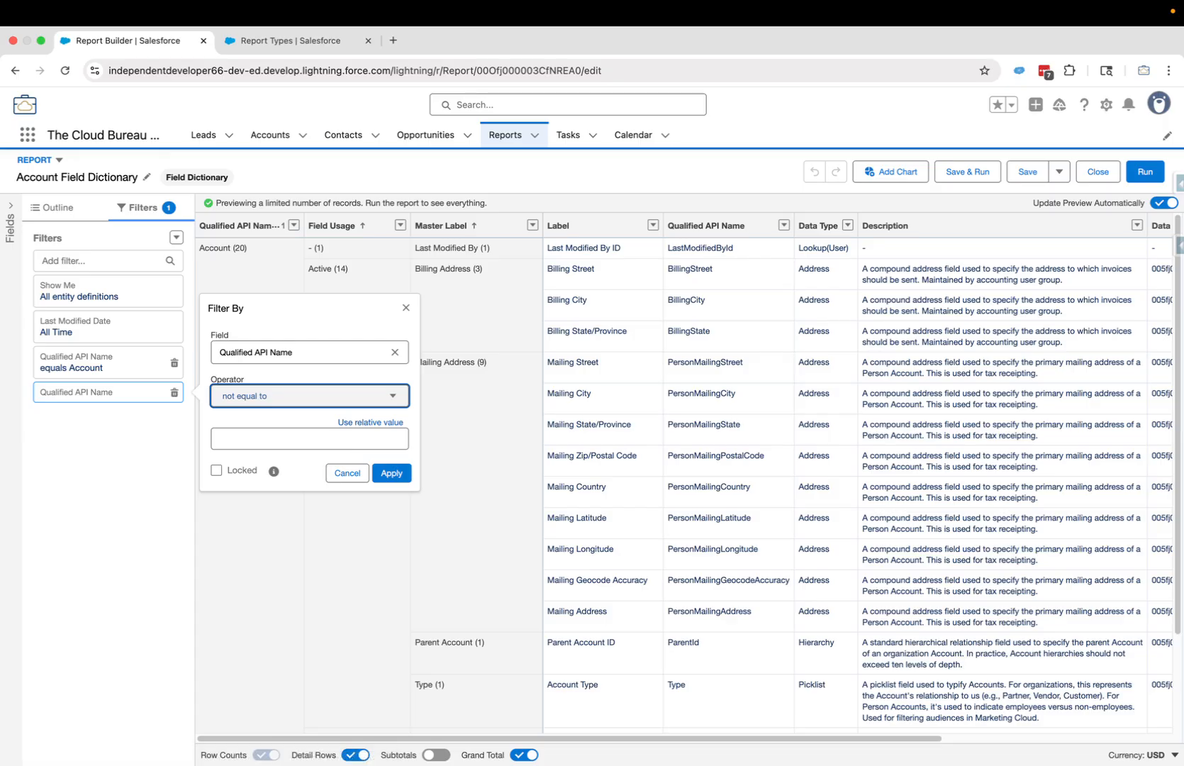
- Paste the six system field API names as values, apply, and Save & Run
{"action": "key", "text": "super+Tab"}
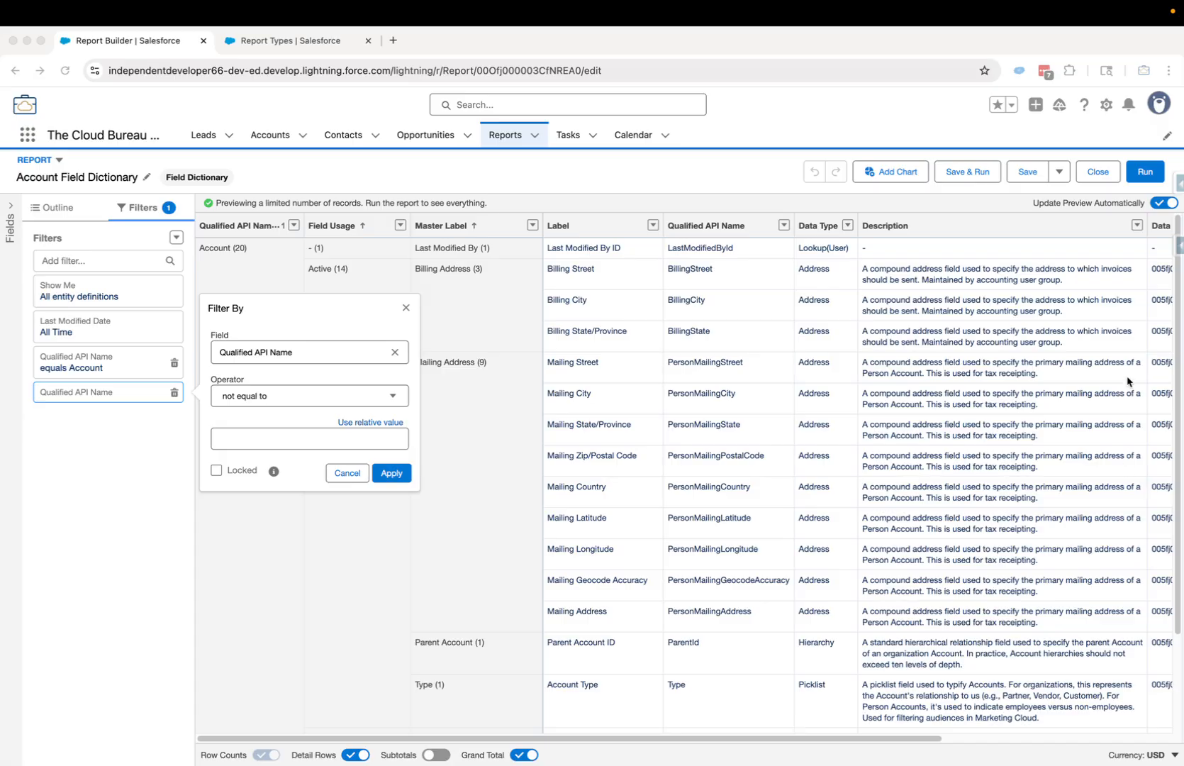
{"action": "key", "text": "super+Tab"}
{"action": "left_click", "coordinate": [260, 440]}
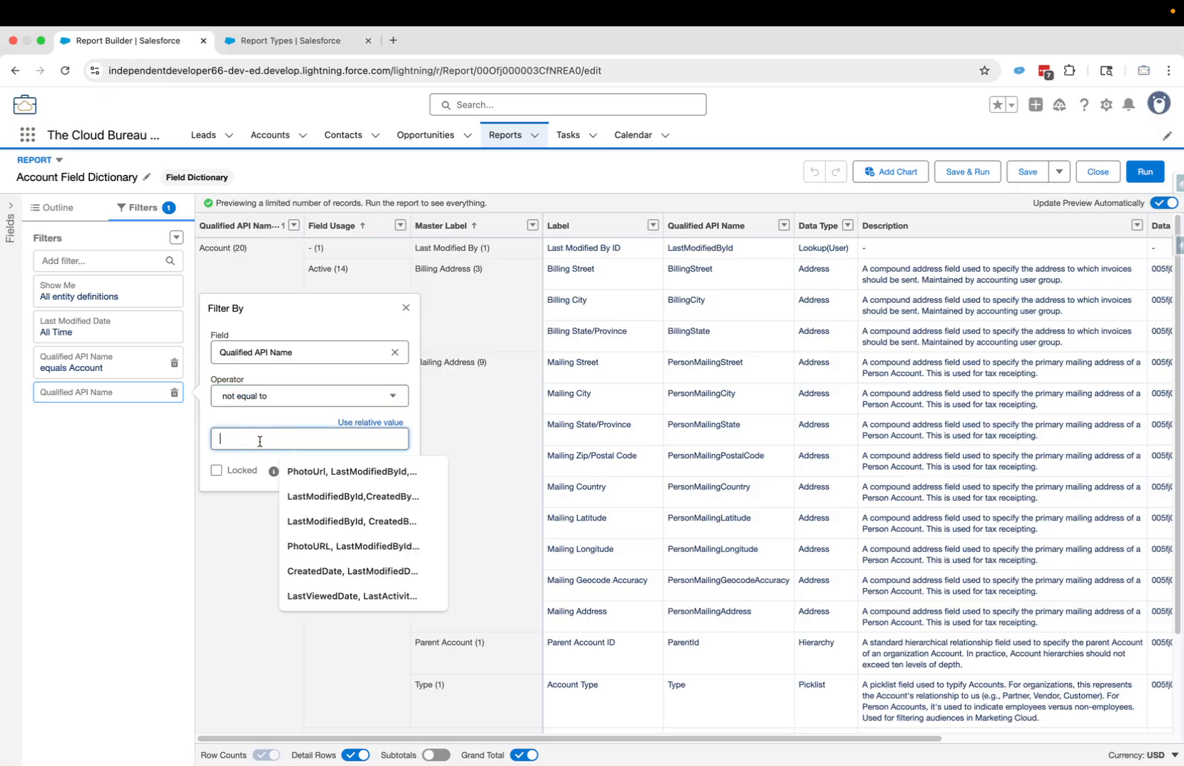
{"action": "key", "text": "super+v"}
{"action": "left_click", "coordinate": [411, 417]}
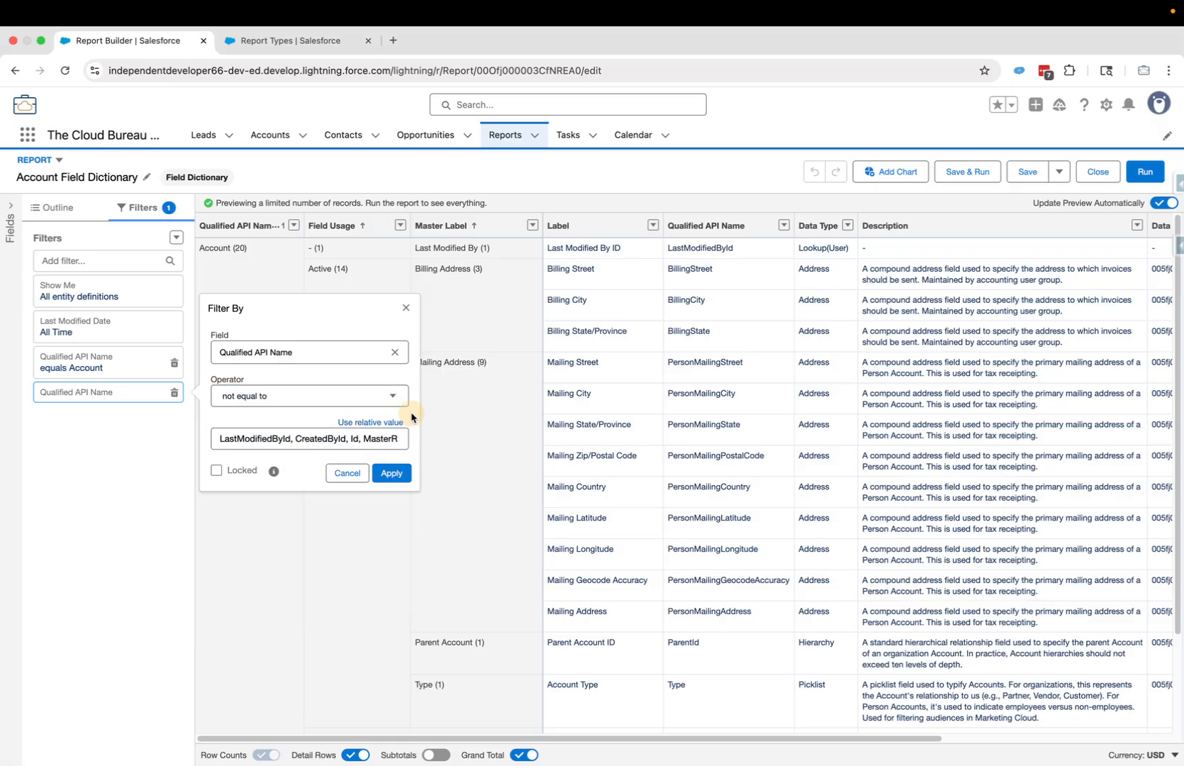
{"action": "left_click", "coordinate": [392, 472]}
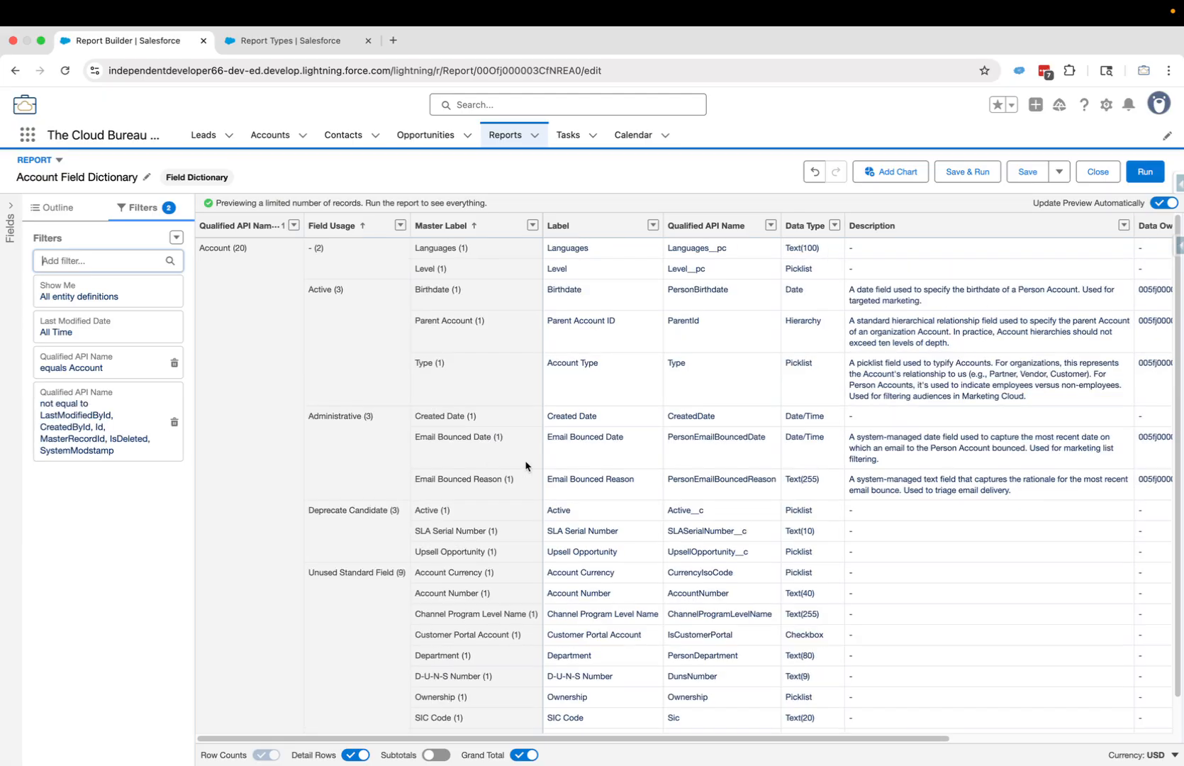
{"action": "left_click", "coordinate": [969, 174]}
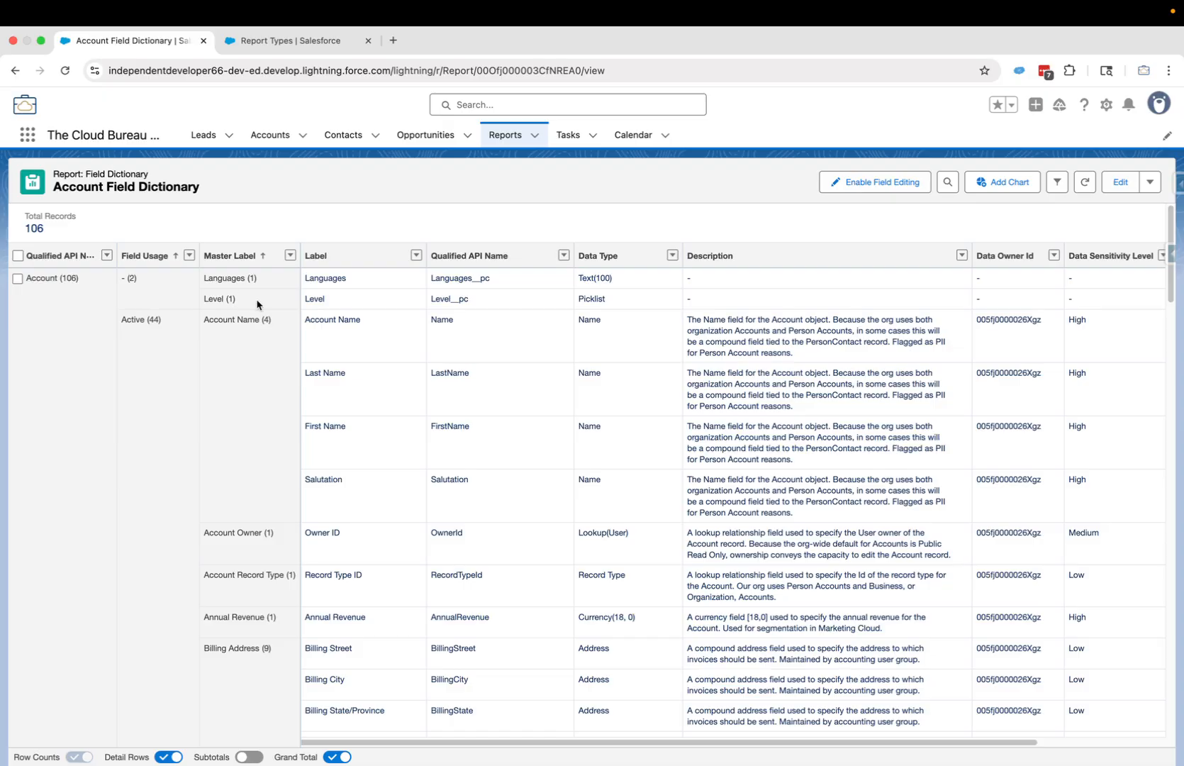
- Open the Filters side panel next to the 106-record results
{"action": "left_click", "coordinate": [1057, 181]}
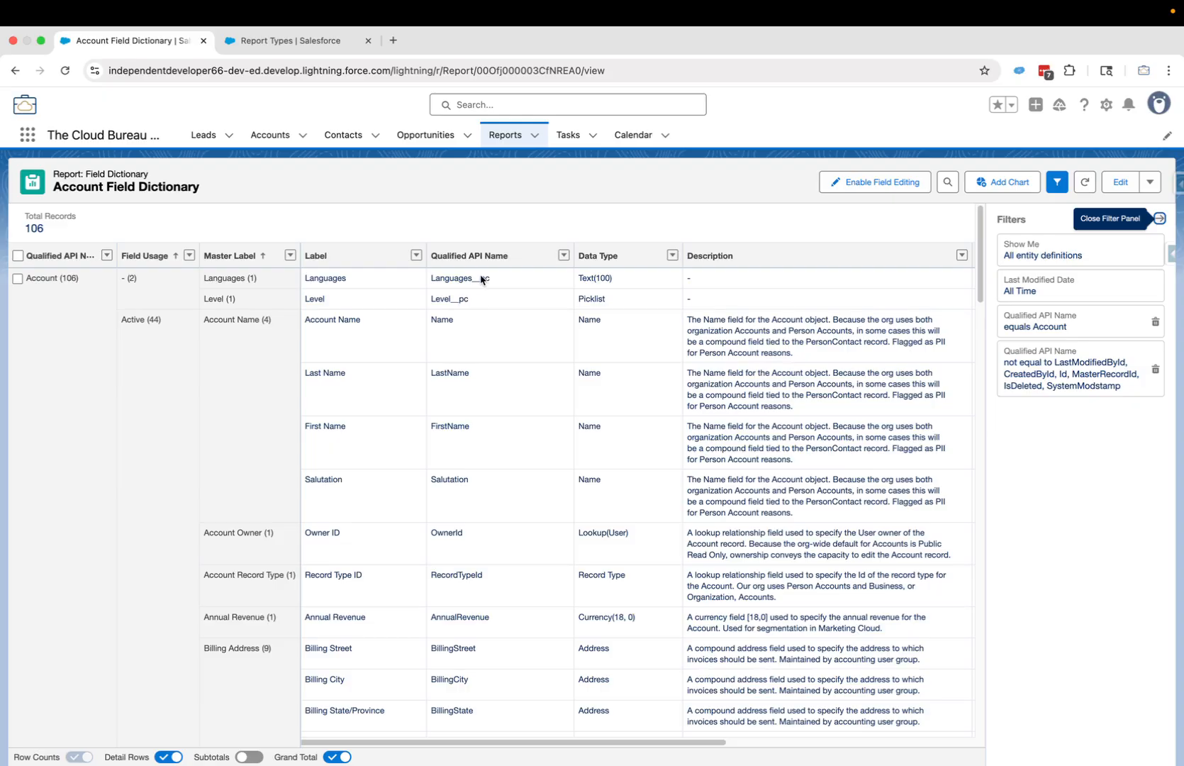
- Edit the report and add a Qualified API Name 'does not contain' filter
{"action": "left_click", "coordinate": [1108, 189]}
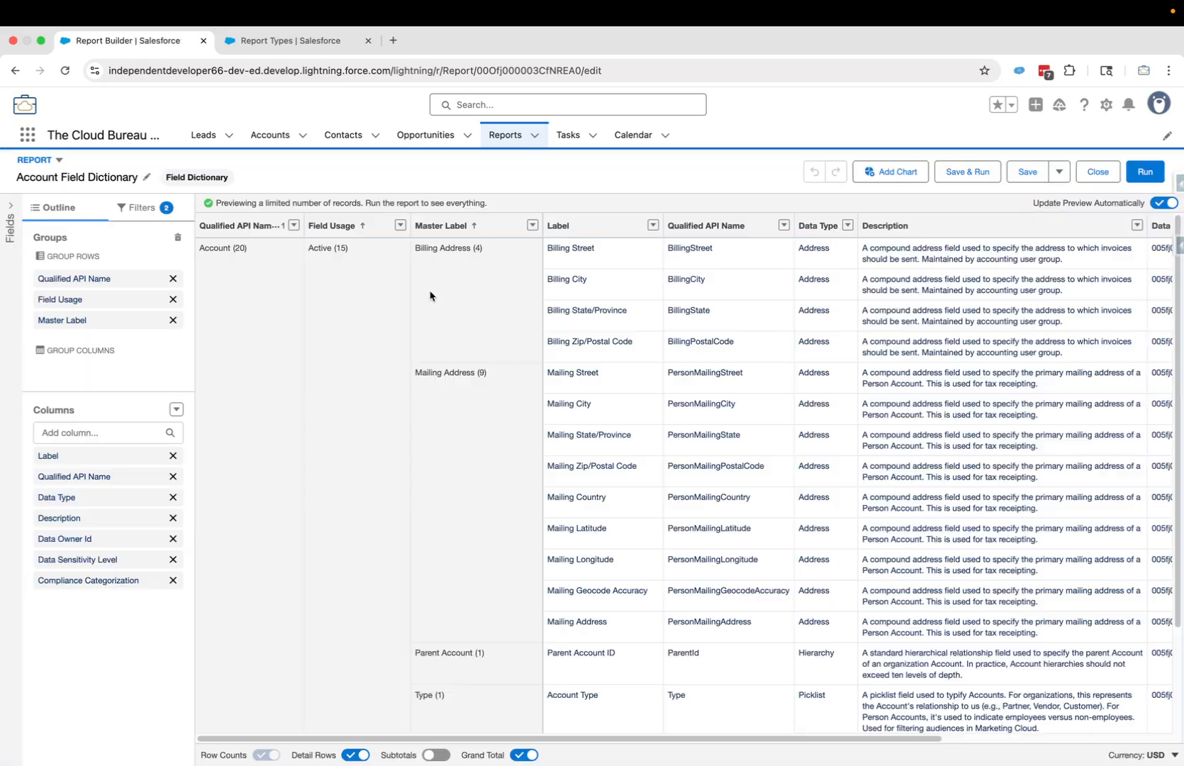
{"action": "left_click", "coordinate": [141, 210]}
{"action": "left_click", "coordinate": [108, 260]}
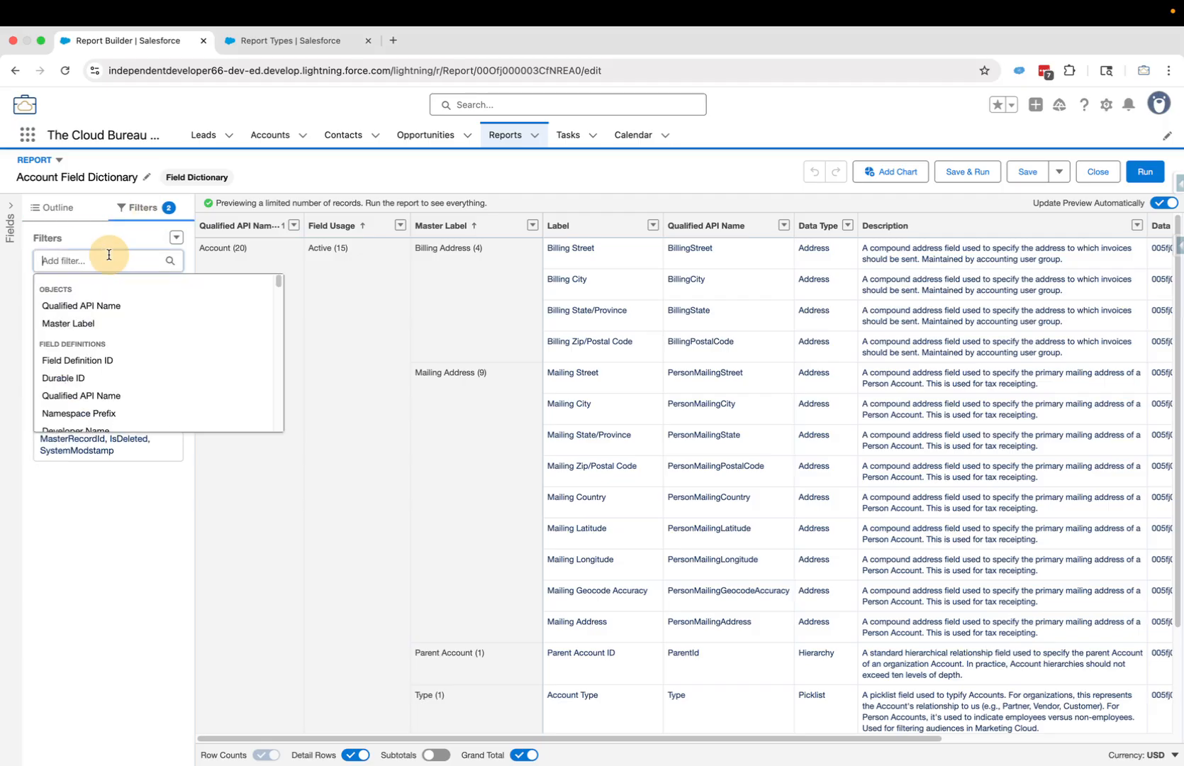
{"action": "type", "text": "Qualifi"}
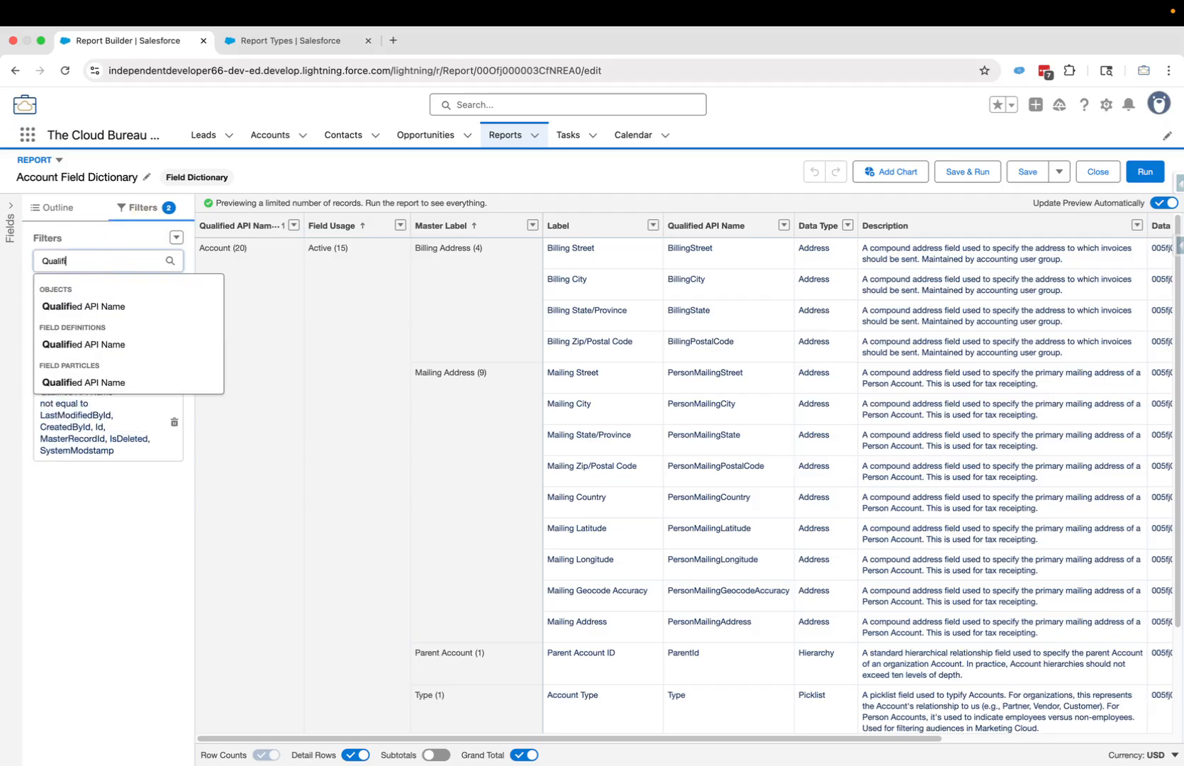
{"action": "left_click", "coordinate": [95, 381]}
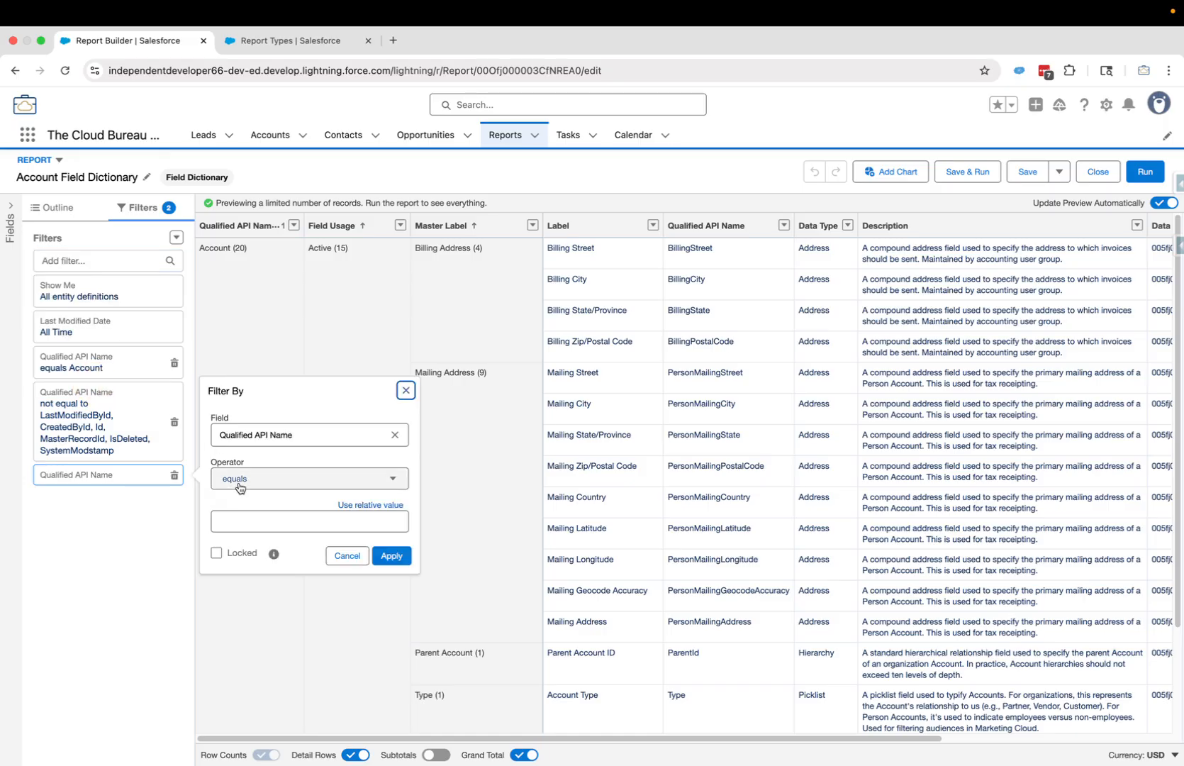
{"action": "left_click", "coordinate": [240, 481]}
{"action": "scroll", "coordinate": [262, 550], "scroll_direction": "down", "scroll_amount": 2}
{"action": "left_click", "coordinate": [268, 595]}
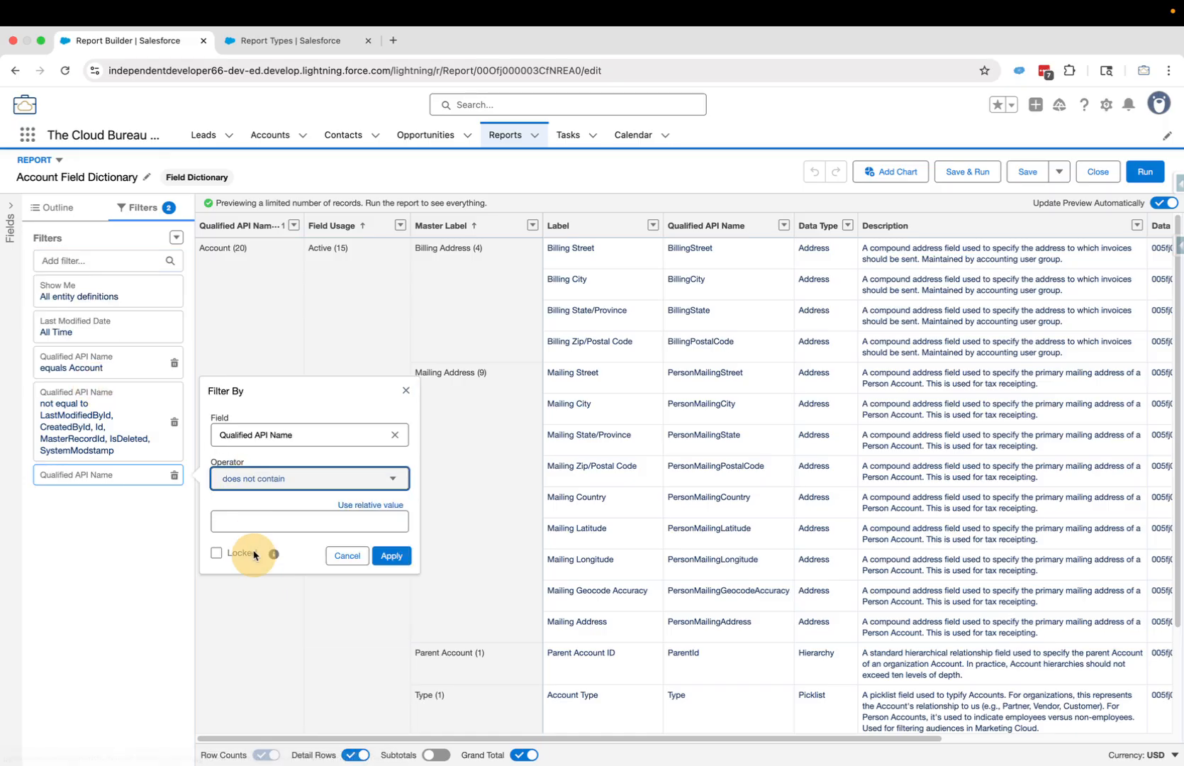
- Set the filter value to __pc, apply it, and Save & Run the report
{"action": "left_click", "coordinate": [251, 528]}
{"action": "type", "text": "__pc"}
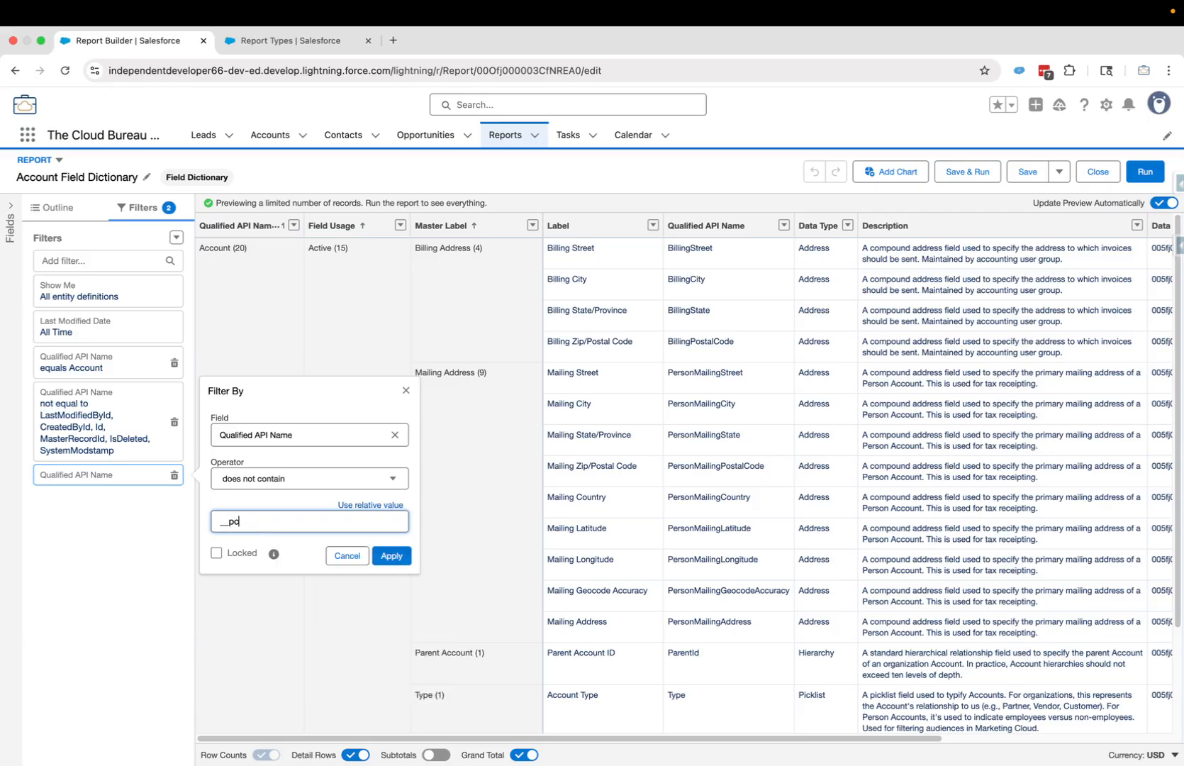
{"action": "left_click", "coordinate": [391, 555]}
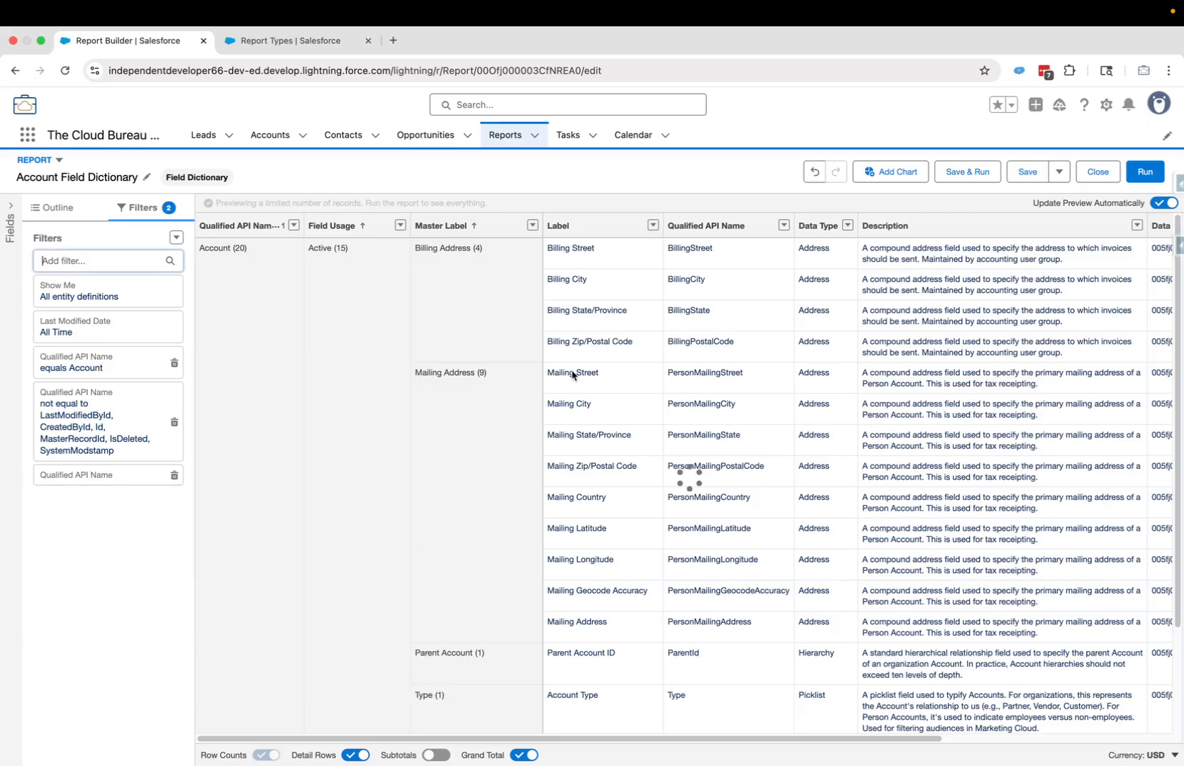
{"action": "left_click", "coordinate": [968, 174]}
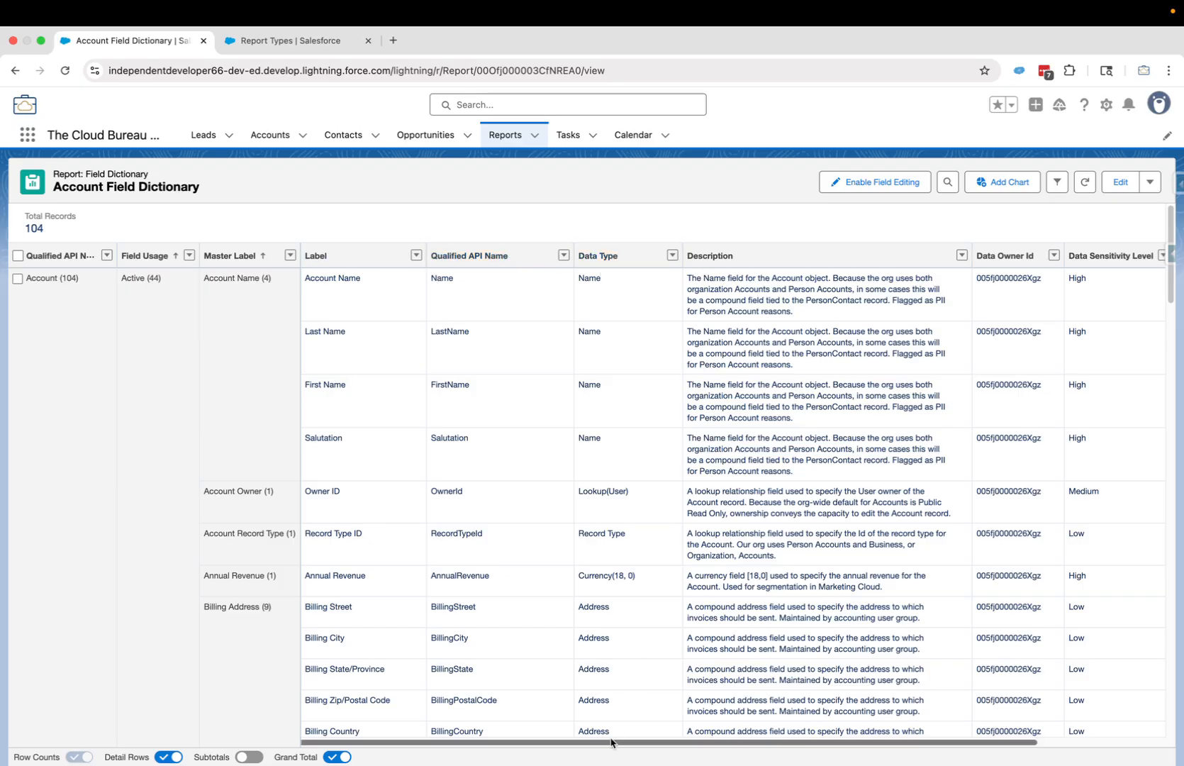
{"action": "left_click_drag", "start_coordinate": [613, 742], "coordinate": [891, 381]}
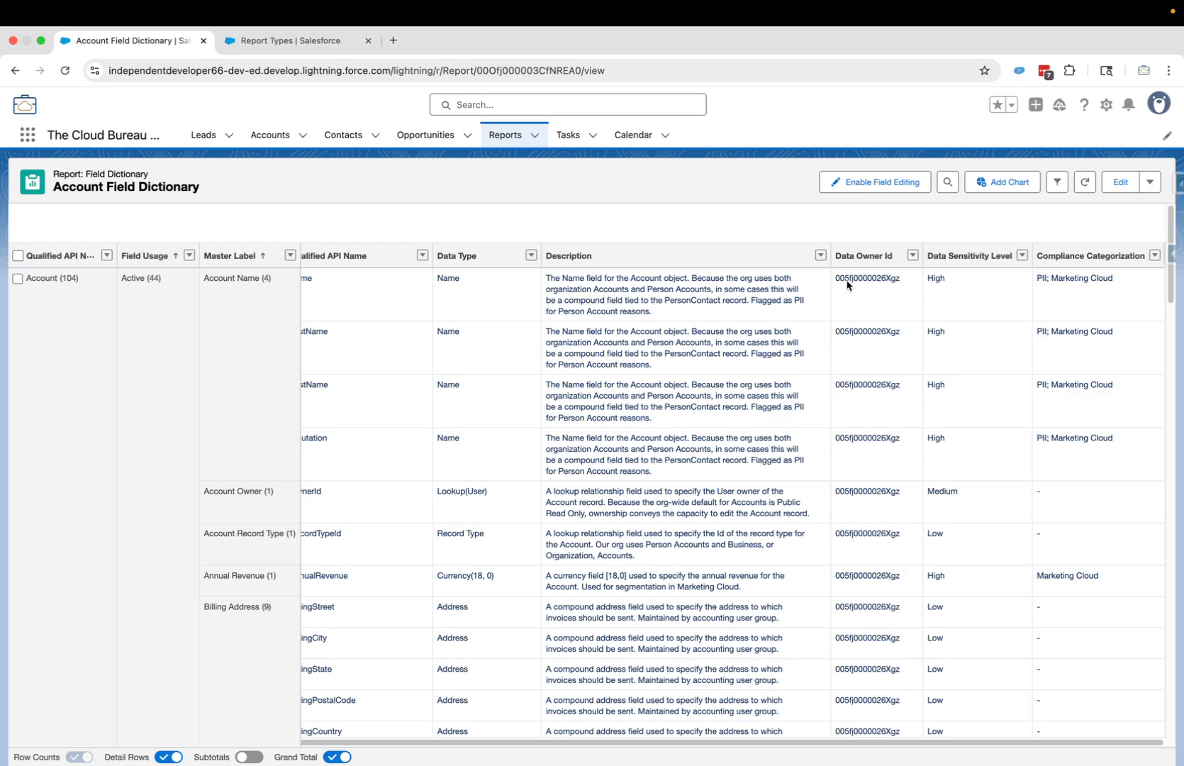
{"action": "scroll", "coordinate": [857, 317], "scroll_direction": "down", "scroll_amount": 20}
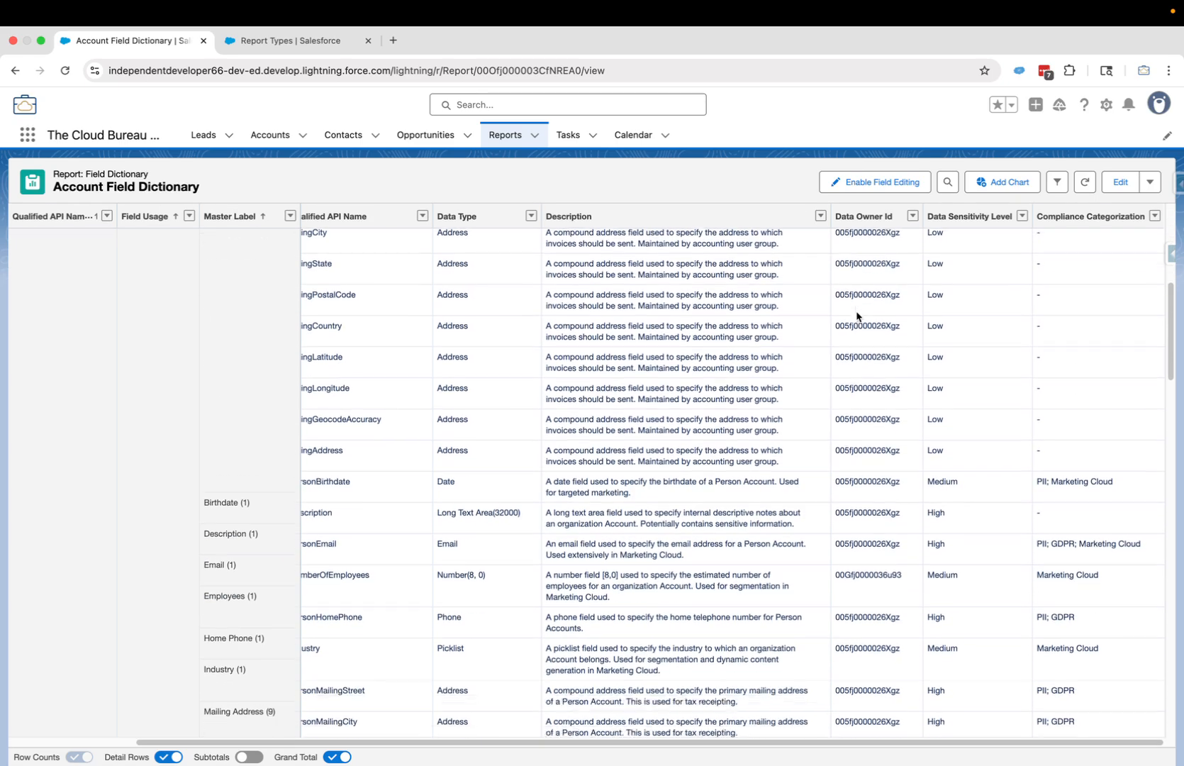
{"action": "scroll", "coordinate": [858, 310], "scroll_direction": "down", "scroll_amount": 10}
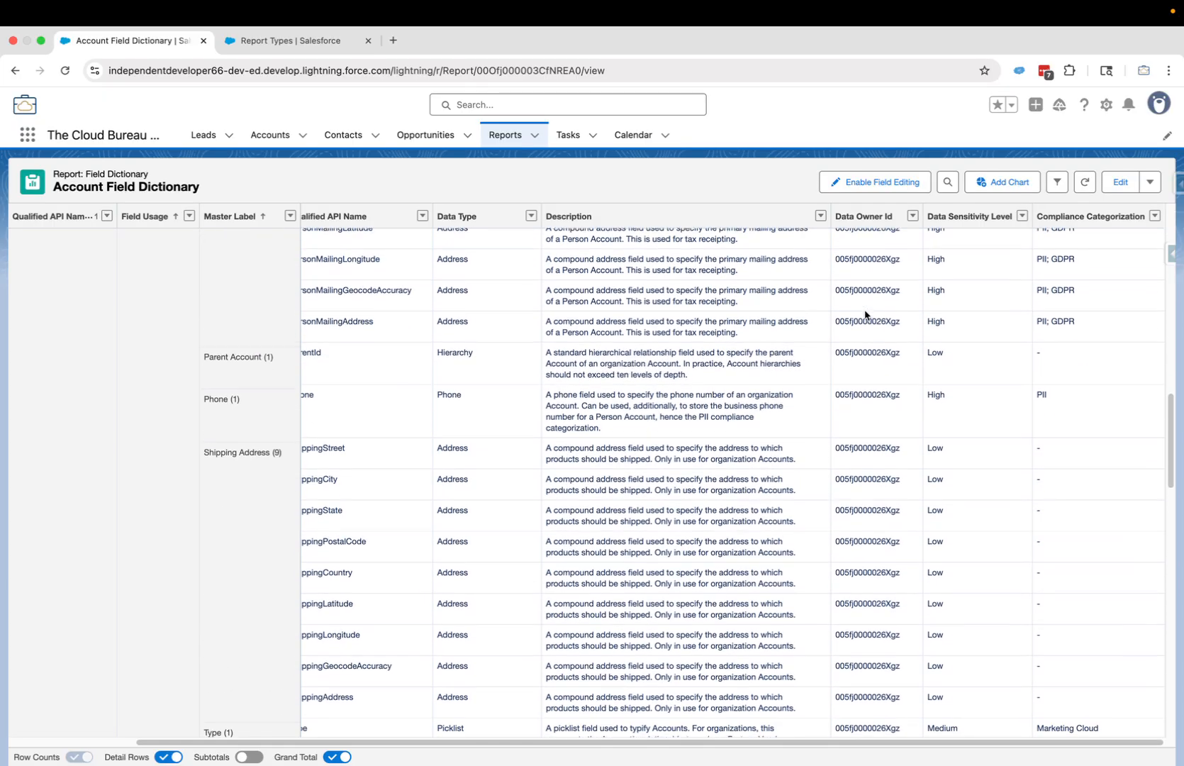
{"action": "scroll", "coordinate": [864, 314], "scroll_direction": "down", "scroll_amount": 3}
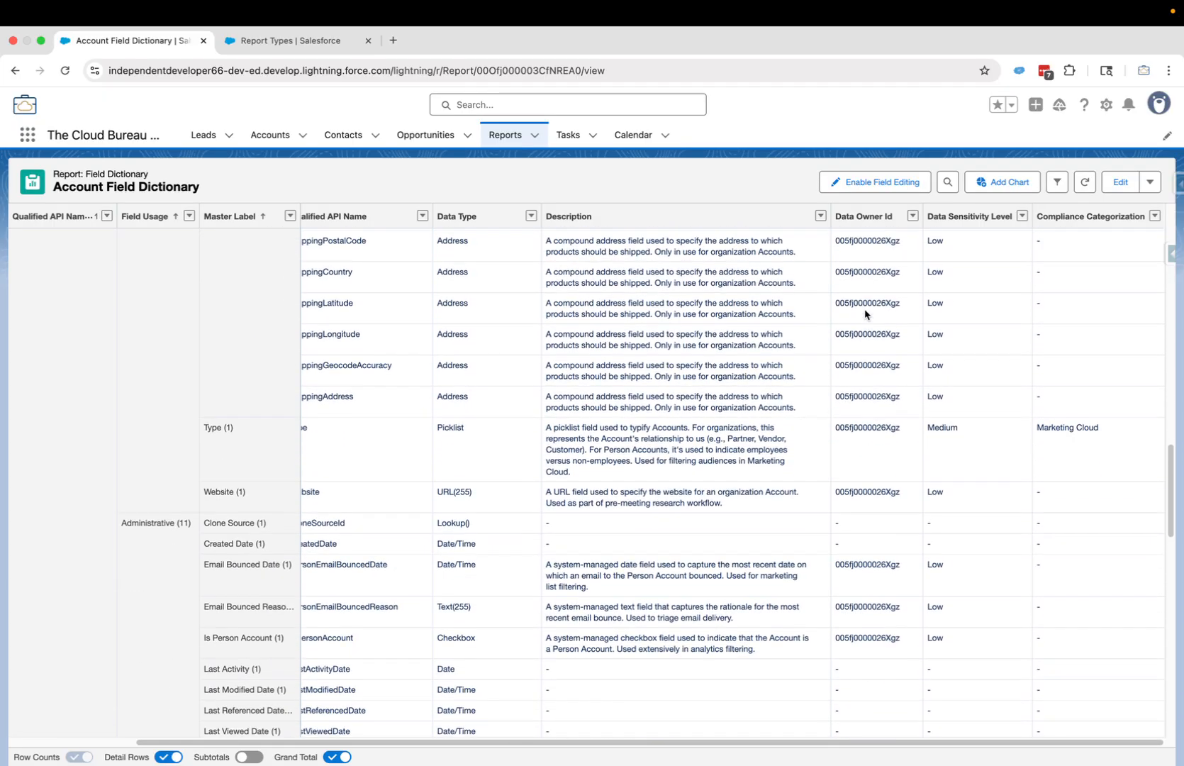
{"action": "scroll", "coordinate": [870, 322], "scroll_direction": "up", "scroll_amount": 5}
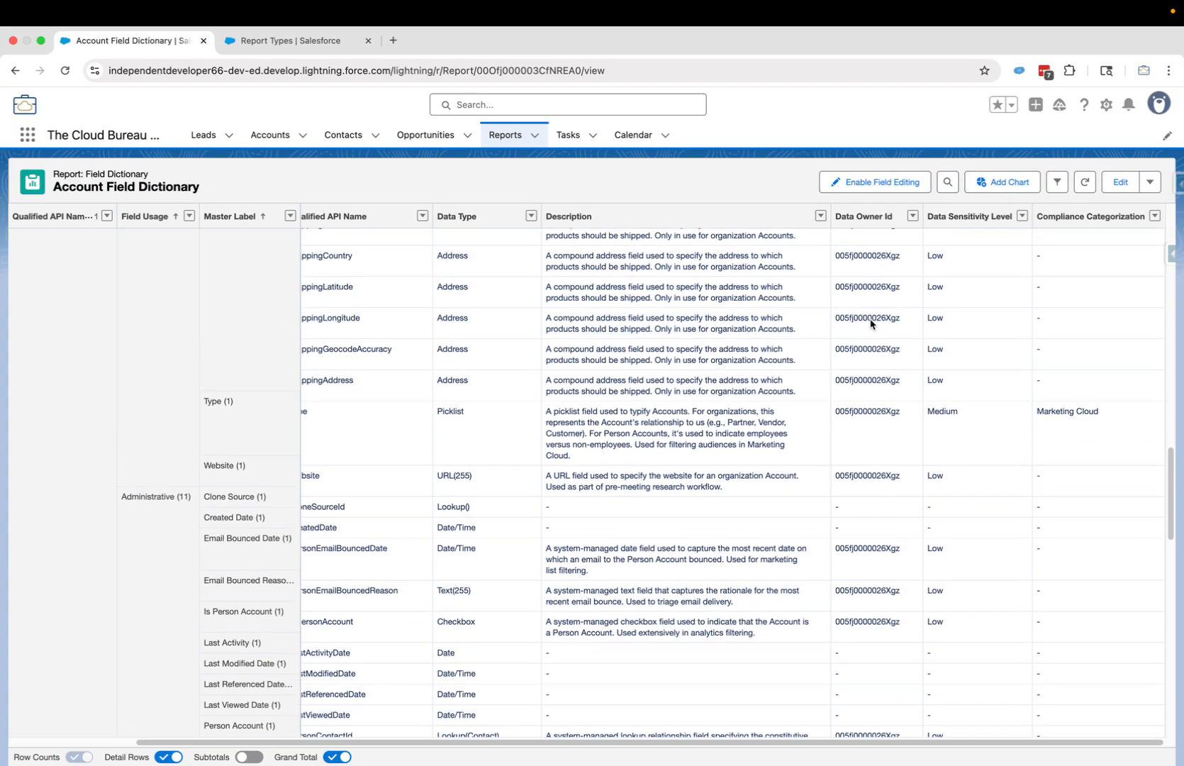
{"action": "scroll", "coordinate": [871, 322], "scroll_direction": "up", "scroll_amount": 5}
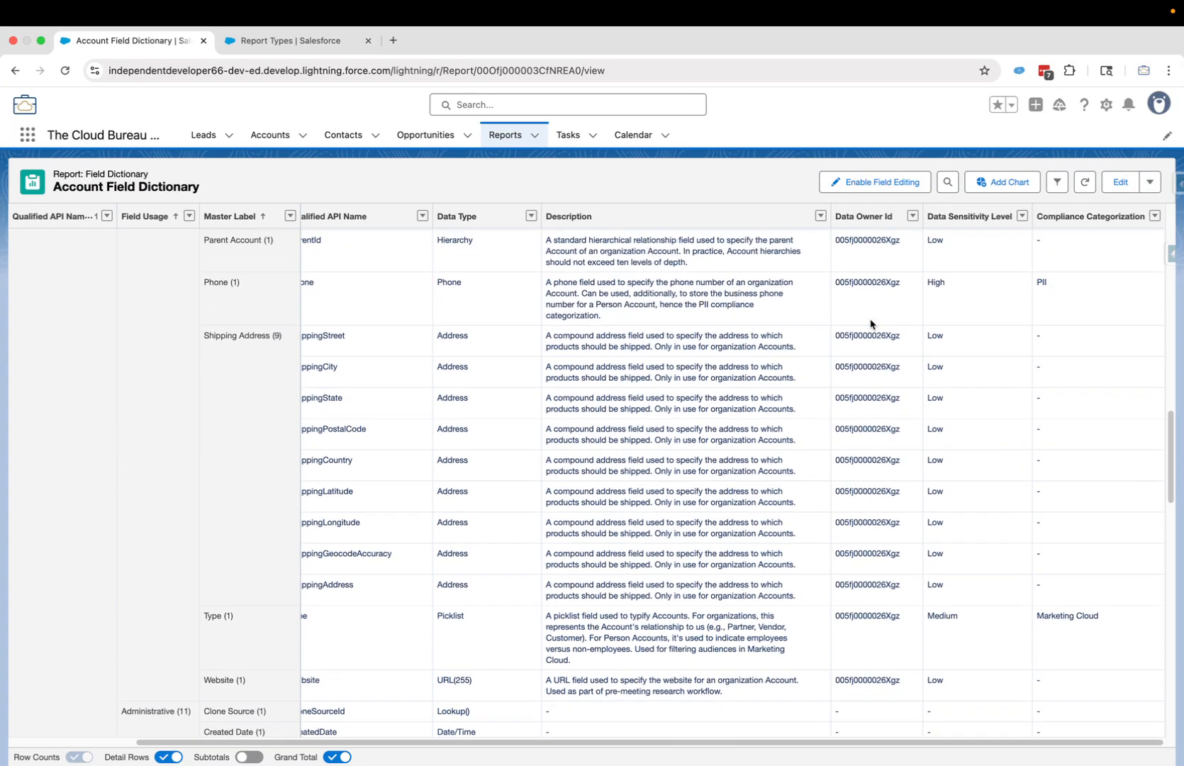
{"action": "scroll", "coordinate": [870, 322], "scroll_direction": "up", "scroll_amount": 2}
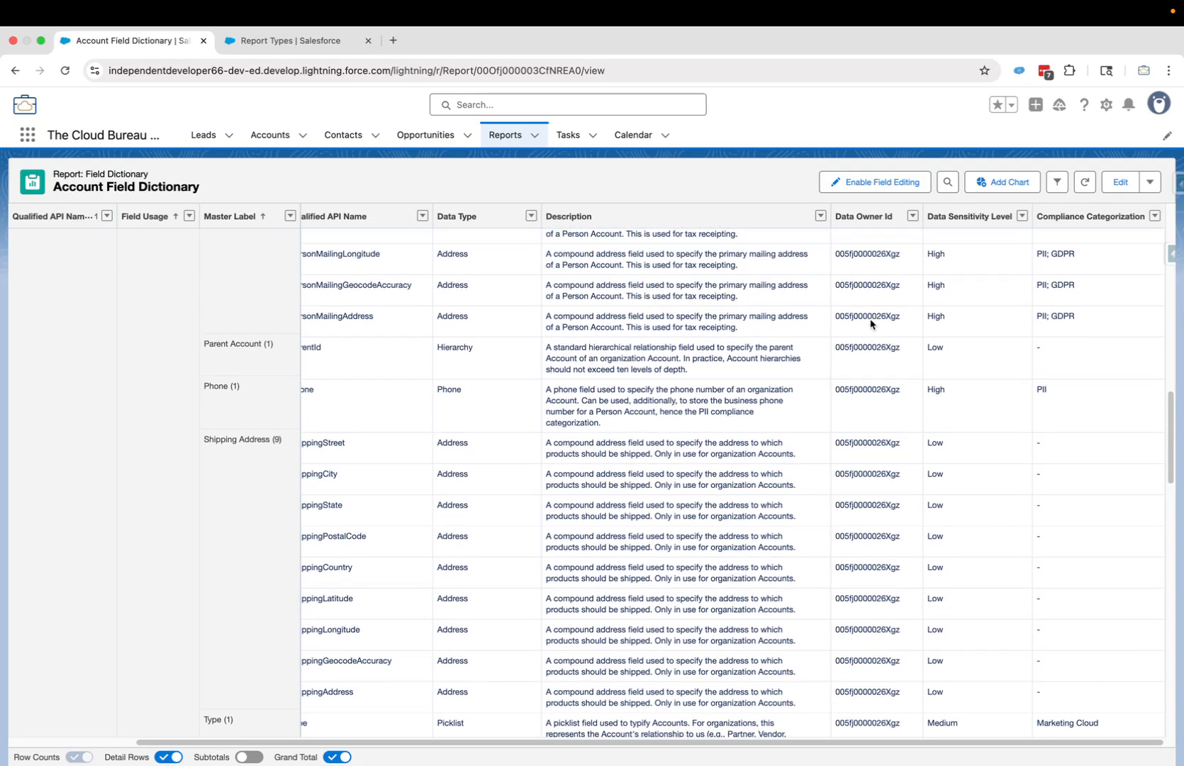
{"action": "scroll", "coordinate": [870, 324], "scroll_direction": "down", "scroll_amount": 10}
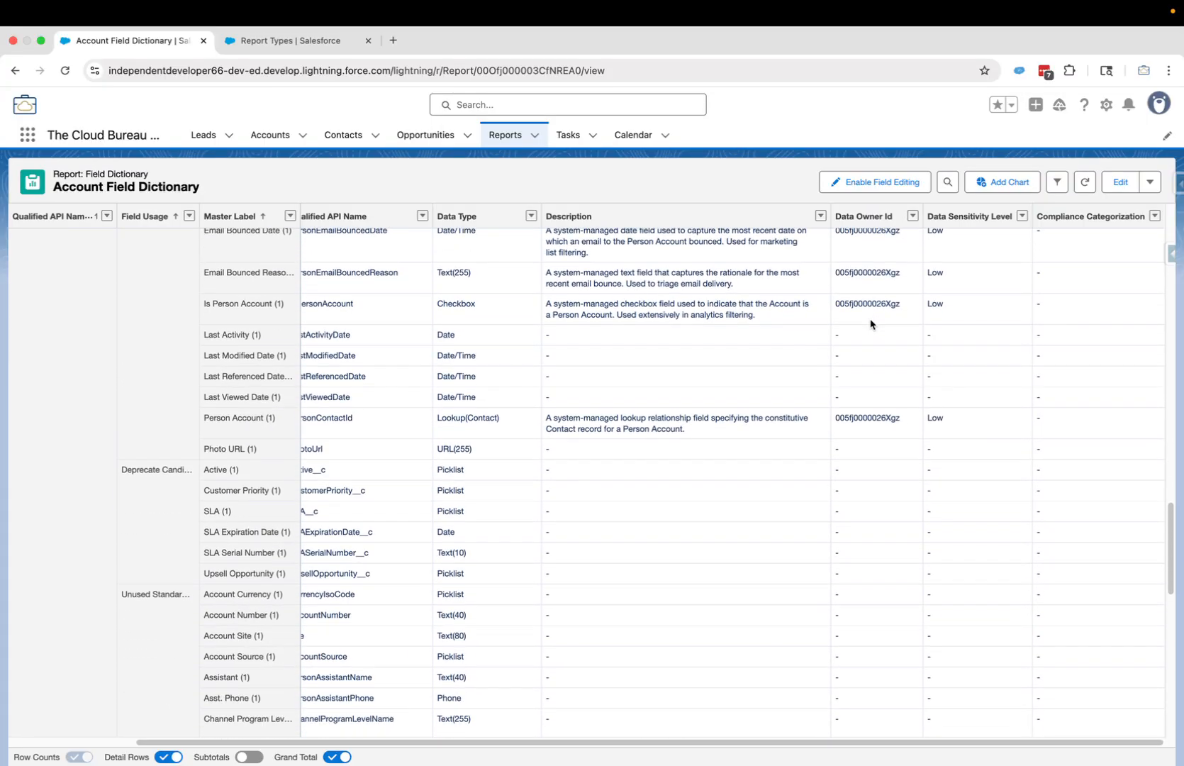
{"action": "scroll", "coordinate": [870, 324], "scroll_direction": "up", "scroll_amount": 10}
{"action": "scroll", "coordinate": [871, 324], "scroll_direction": "up", "scroll_amount": 3}
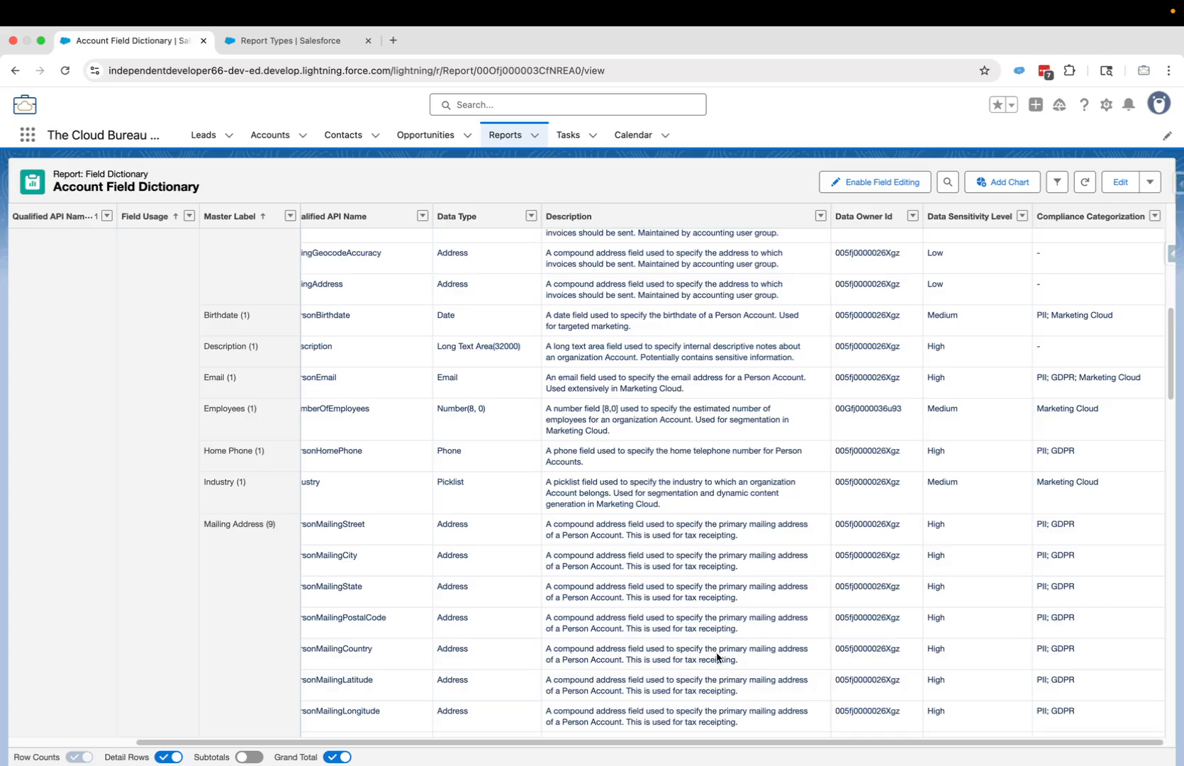
{"action": "left_click_drag", "start_coordinate": [661, 742], "coordinate": [556, 746]}
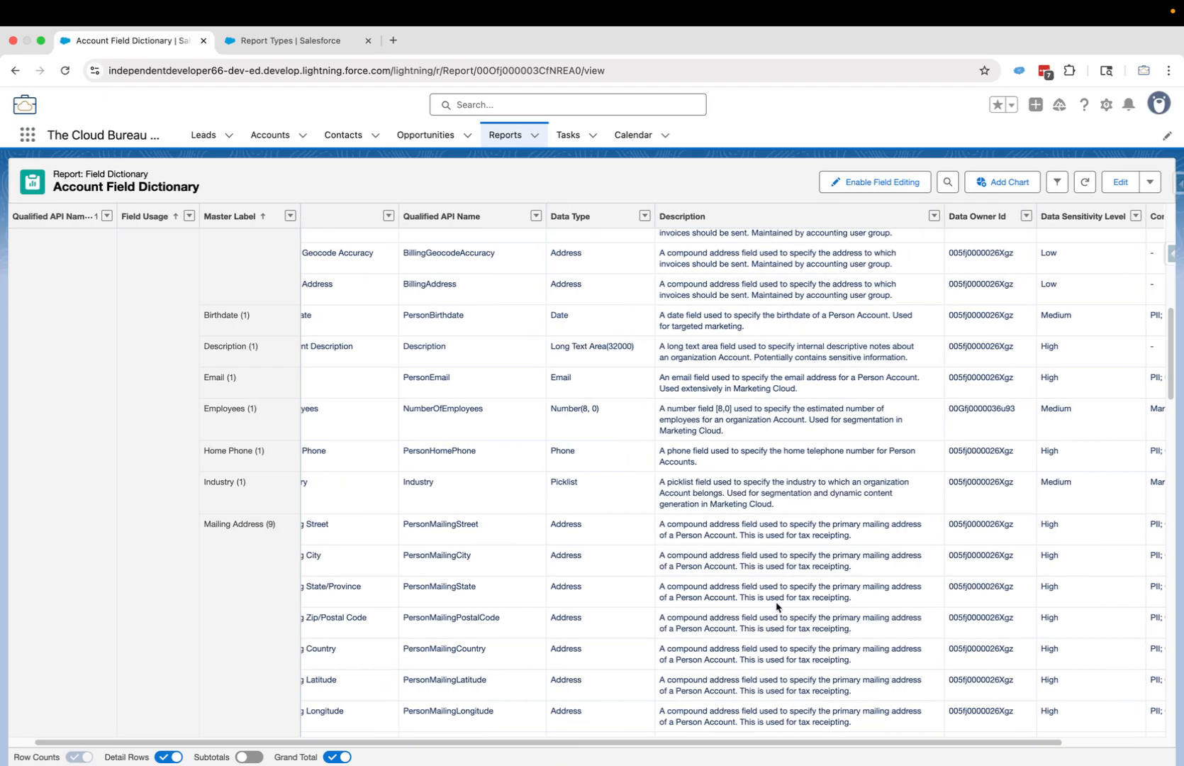
{"action": "left_click_drag", "start_coordinate": [463, 744], "coordinate": [436, 743]}
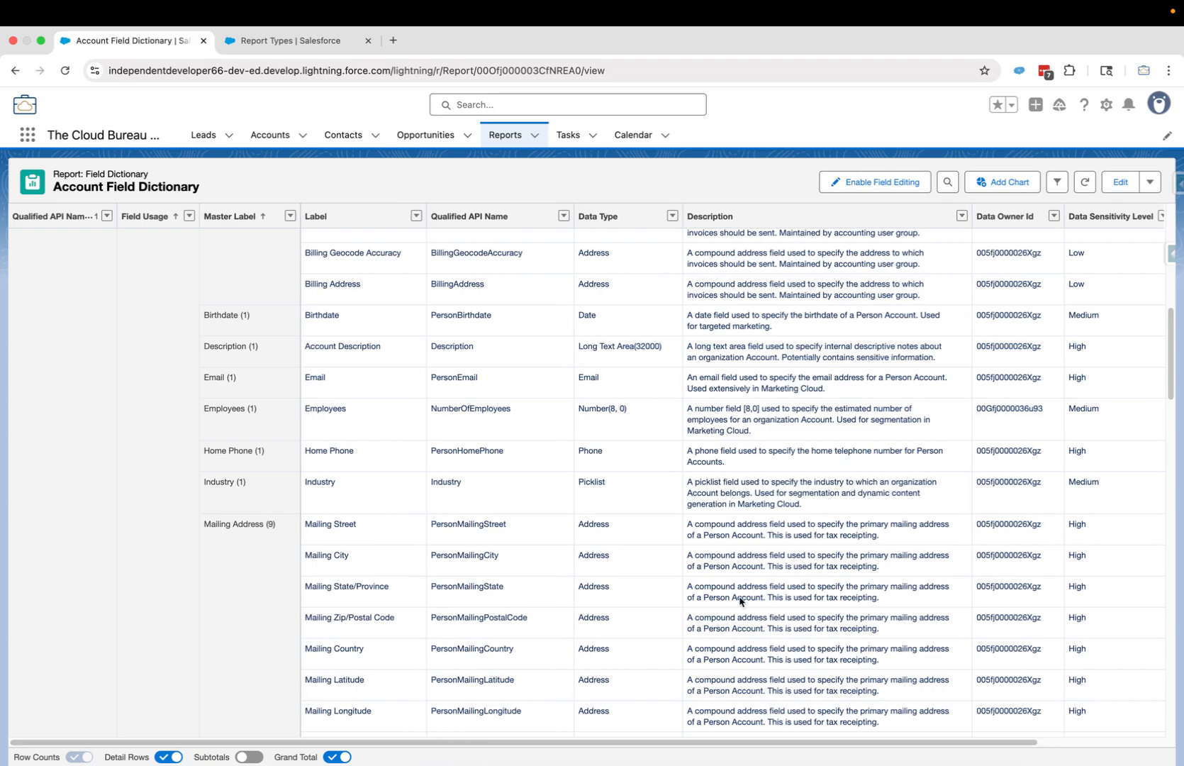
{"action": "scroll", "coordinate": [748, 598], "scroll_direction": "up", "scroll_amount": 6}
{"action": "scroll", "coordinate": [749, 598], "scroll_direction": "up", "scroll_amount": 3}
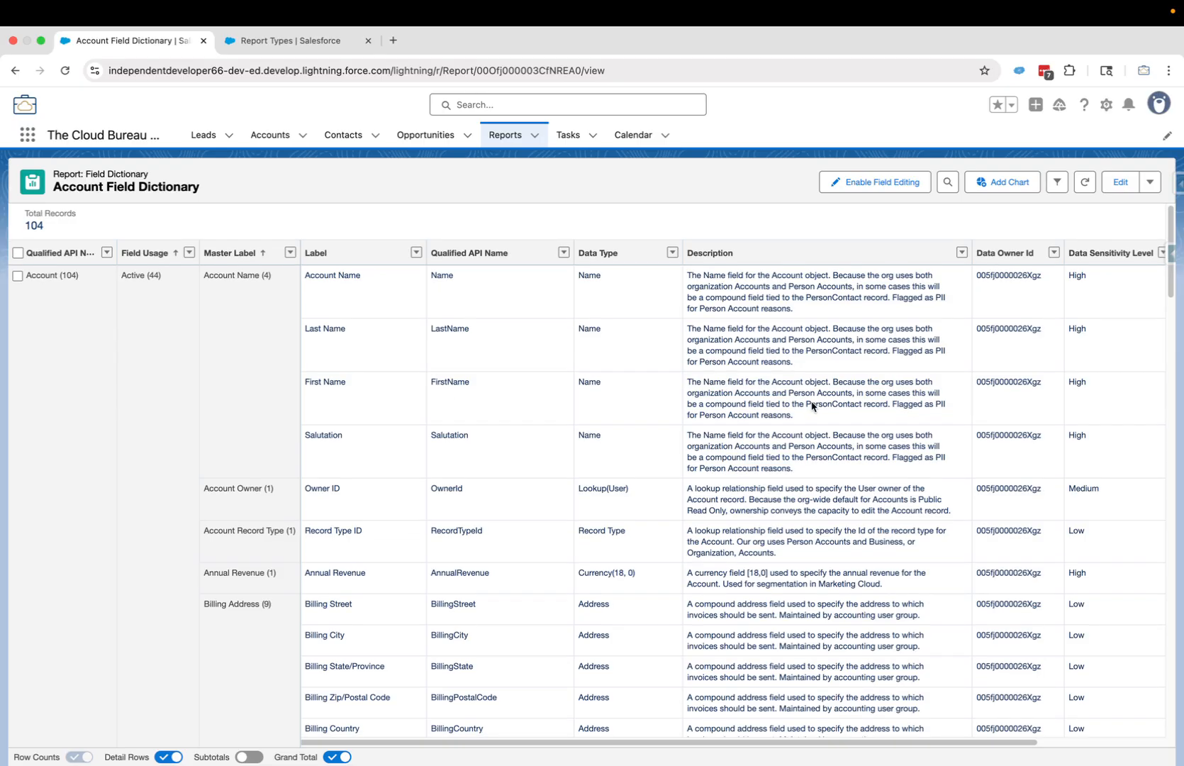
{"action": "scroll", "coordinate": [178, 466], "scroll_direction": "down", "scroll_amount": 10}
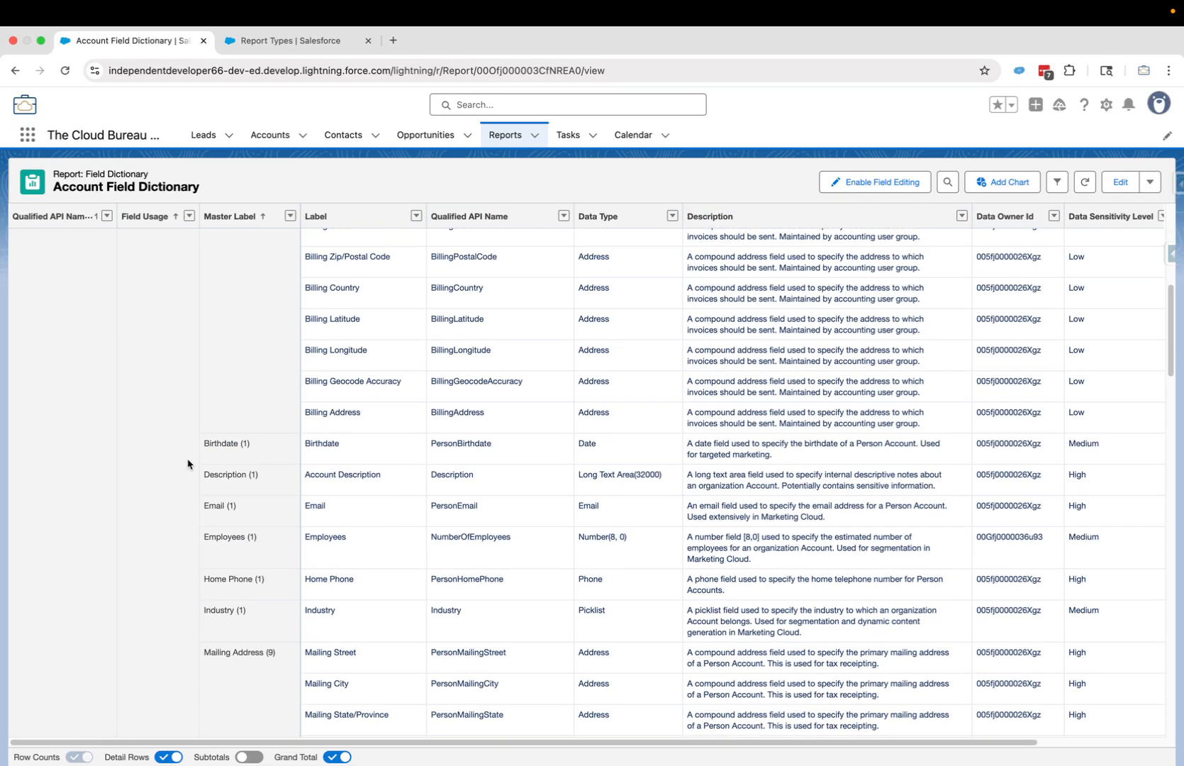
{"action": "scroll", "coordinate": [189, 466], "scroll_direction": "down", "scroll_amount": 4}
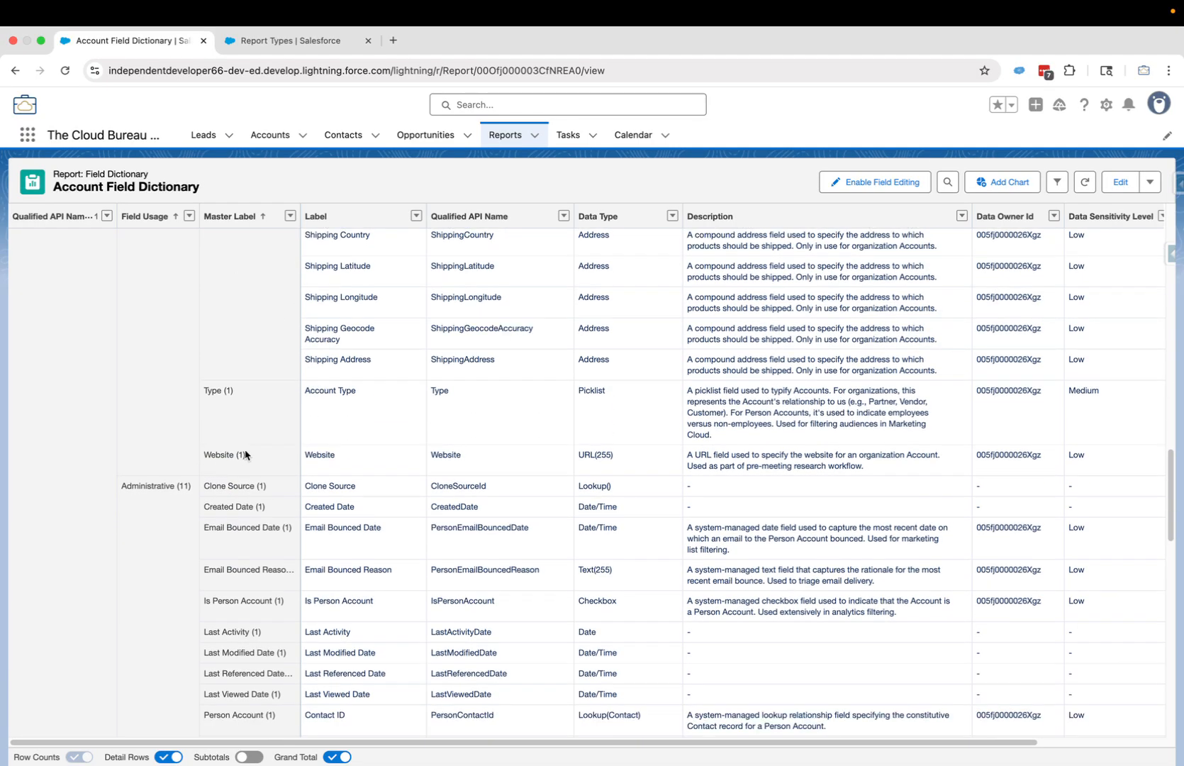
{"action": "scroll", "coordinate": [198, 491], "scroll_direction": "down", "scroll_amount": 4}
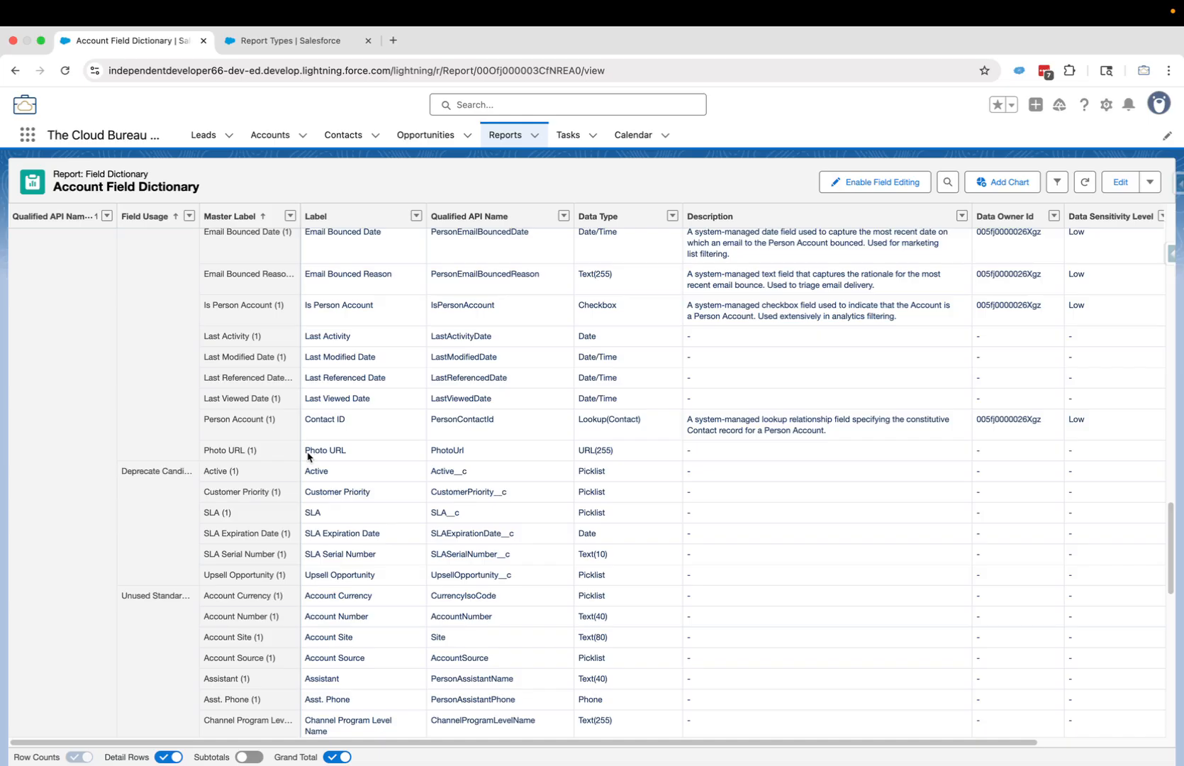
{"action": "scroll", "coordinate": [548, 424], "scroll_direction": "up", "scroll_amount": 15}
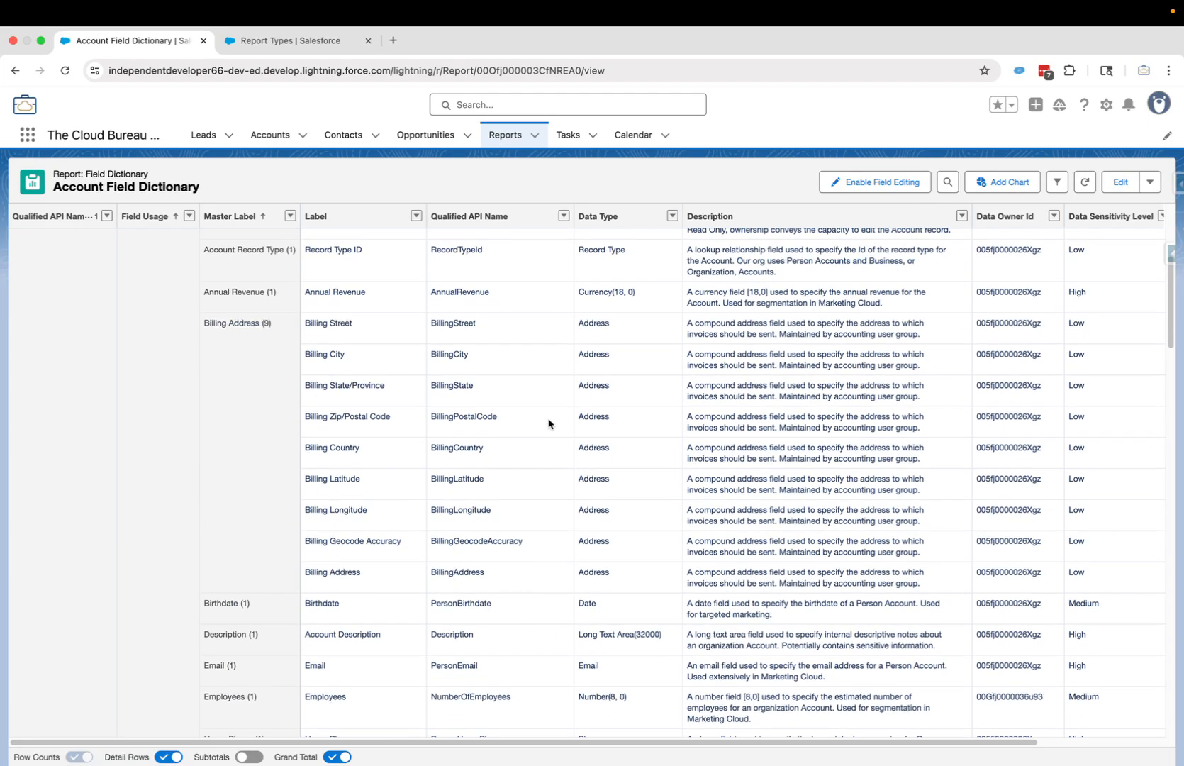
{"action": "scroll", "coordinate": [548, 424], "scroll_direction": "up", "scroll_amount": 5}
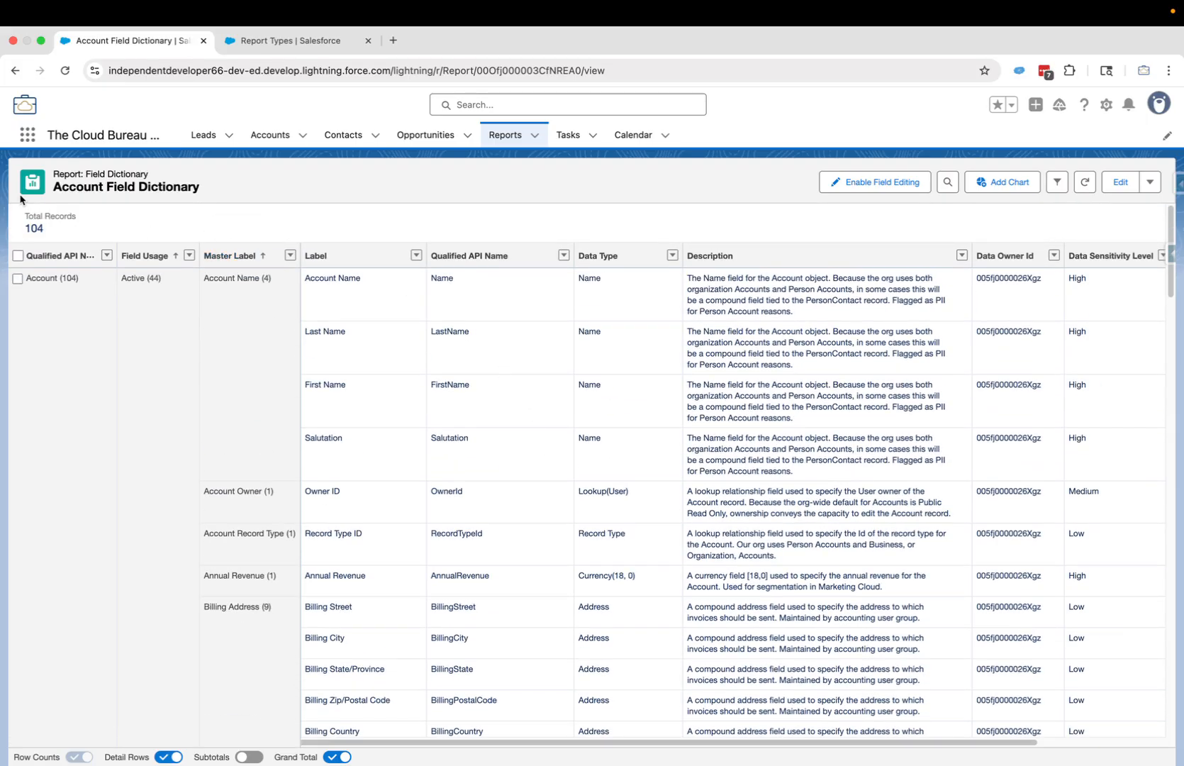
- Save the report as a copy named 'Demo Field Dictionary'
{"action": "left_click", "coordinate": [456, 202]}
{"action": "left_click", "coordinate": [1093, 138]}
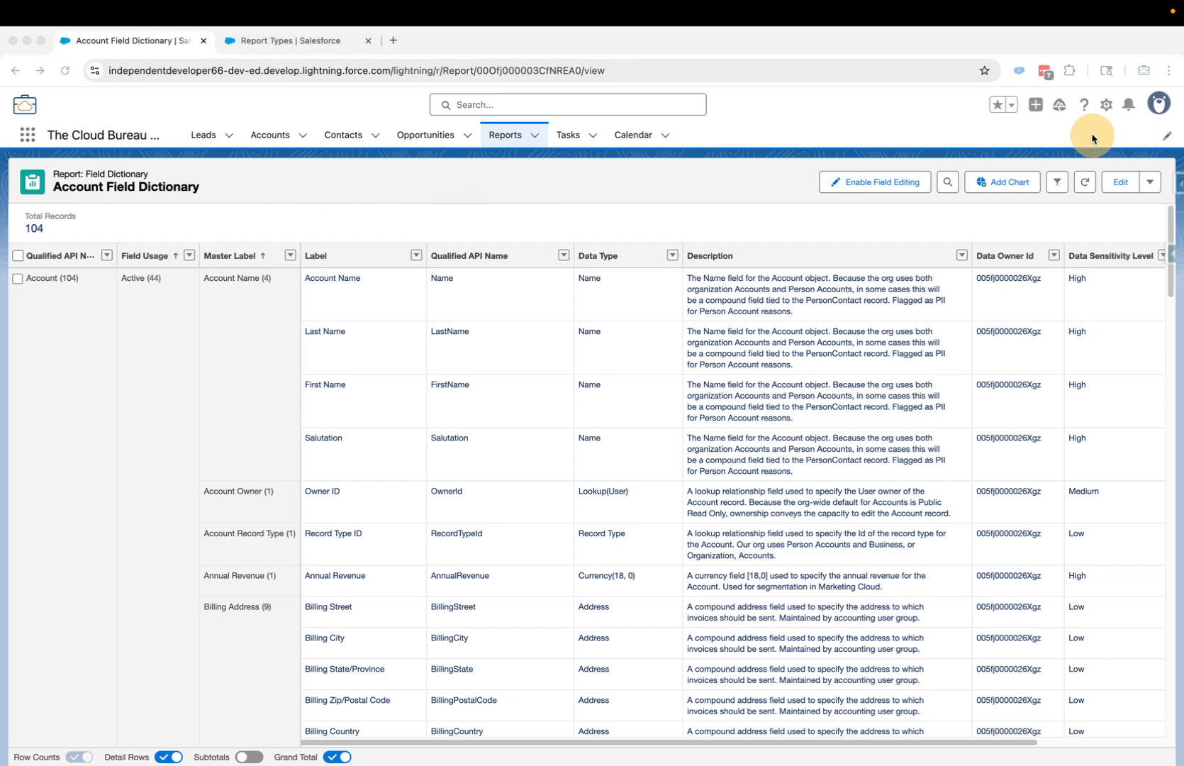
{"action": "left_click", "coordinate": [1150, 182]}
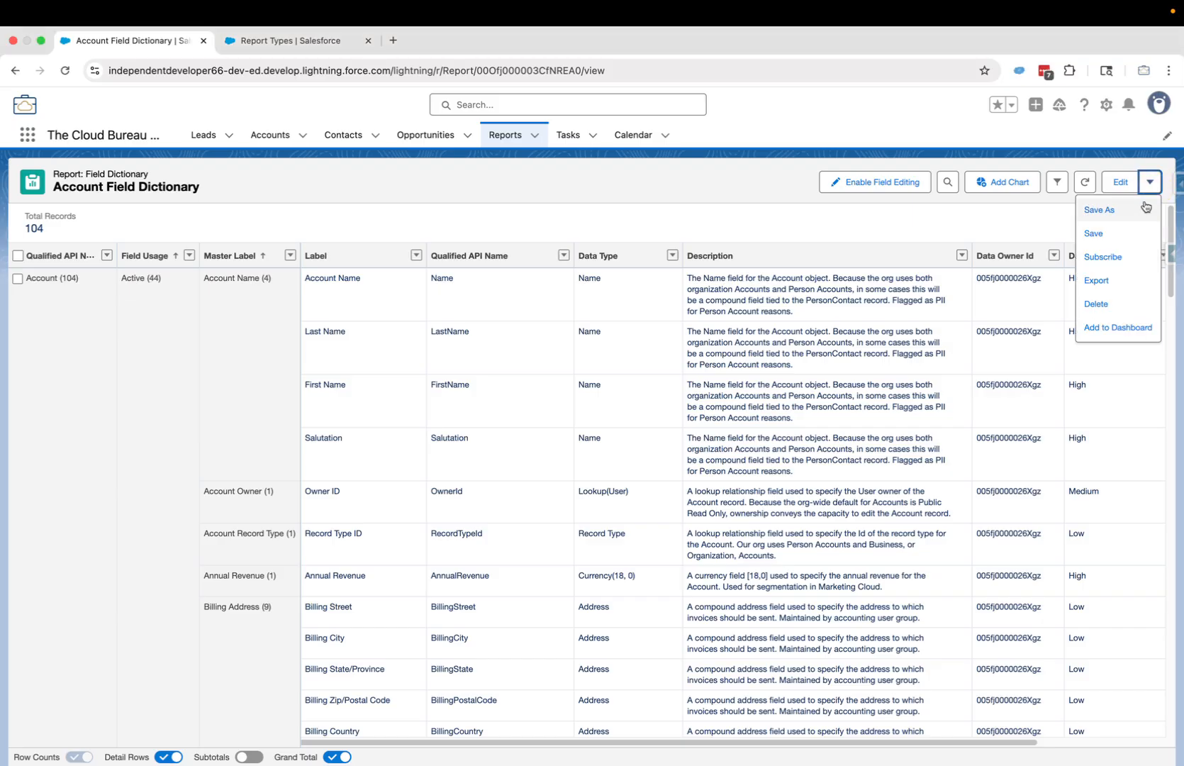
{"action": "left_click", "coordinate": [1113, 212]}
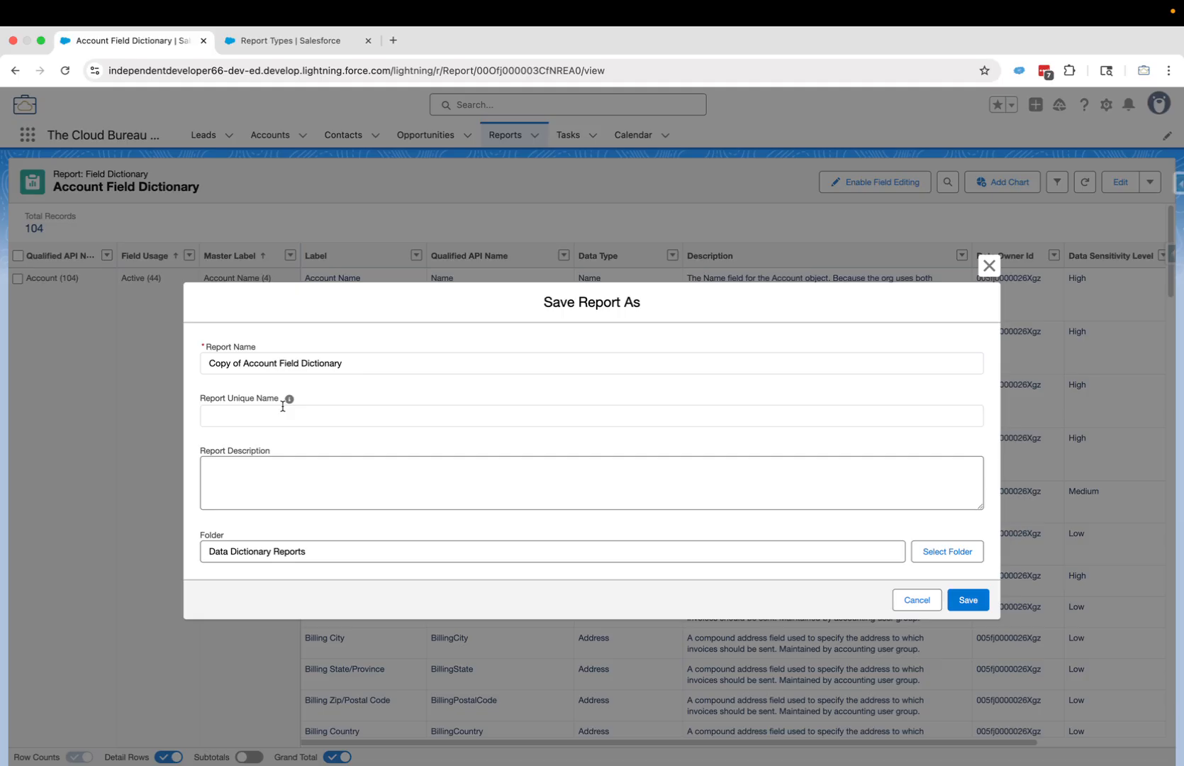
{"action": "left_click_drag", "start_coordinate": [351, 365], "coordinate": [197, 366]}
{"action": "type", "text": "Dem"}
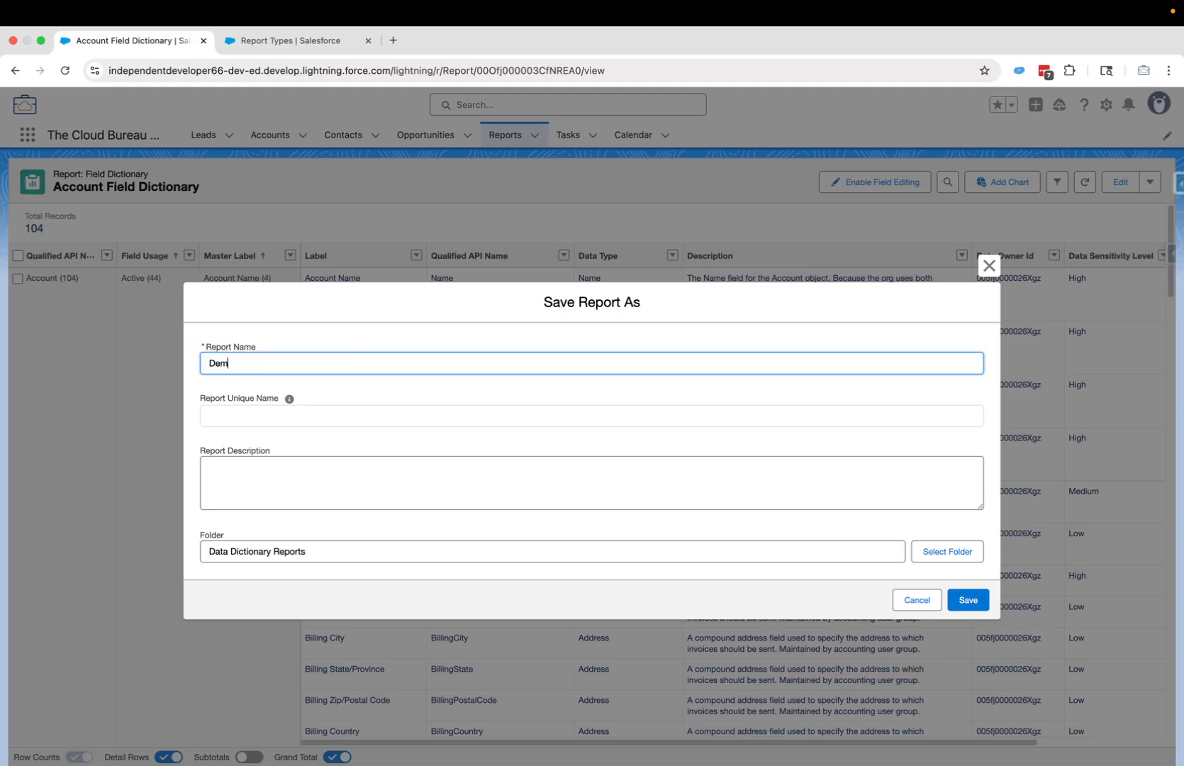
{"action": "type", "text": "o Field Dictionary"}
- Change the unique name to DemoFieldDictionary, save the copy, and reopen it in Edit
{"action": "left_click", "coordinate": [290, 399]}
{"action": "left_click", "coordinate": [315, 419]}
{"action": "key", "text": "BackSpace"}
{"action": "key", "text": "BackSpace"}
{"action": "key", "text": "BackSpace"}
{"action": "key", "text": "BackSpace"}
{"action": "key", "text": "BackSpace"}
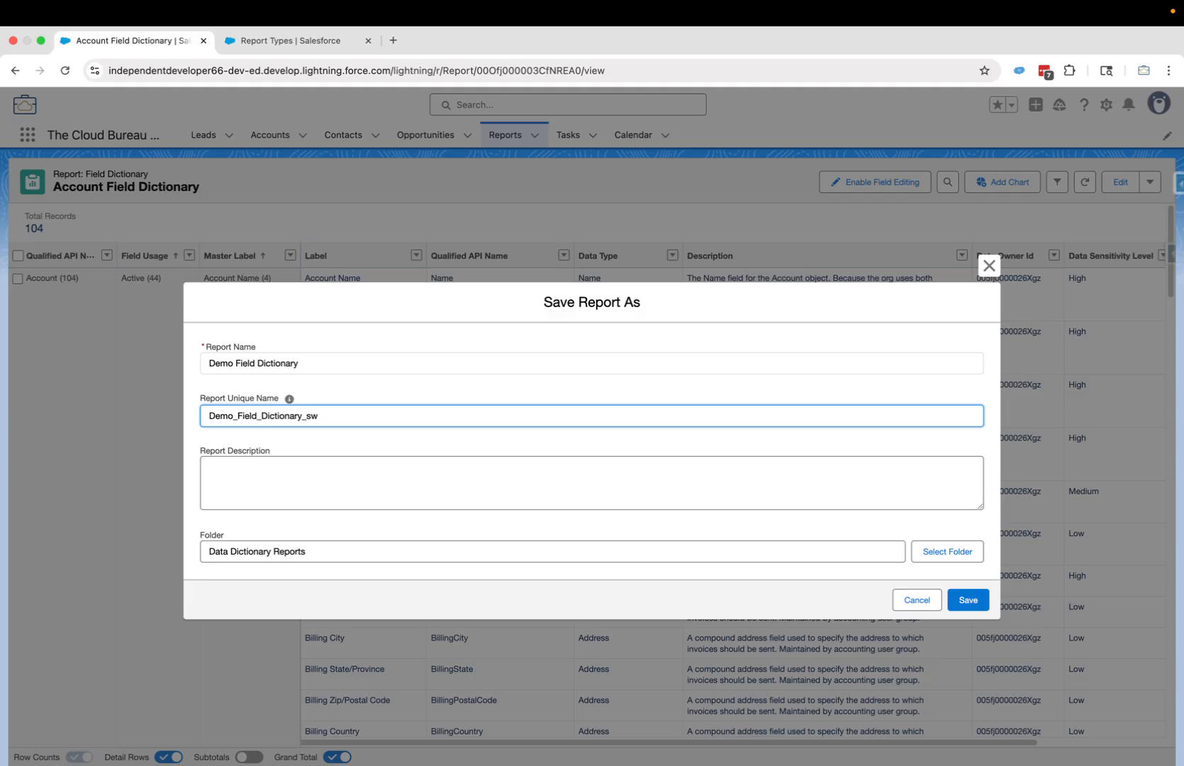
{"action": "key", "text": "Left"}
{"action": "key", "text": "Left"}
{"action": "key", "text": "Left"}
{"action": "key", "text": "Left"}
{"action": "key", "text": "Left"}
{"action": "key", "text": "Left"}
{"action": "key", "text": "Left"}
{"action": "key", "text": "BackSpace"}
{"action": "key", "text": "Left"}
{"action": "key", "text": "Left"}
{"action": "key", "text": "Left"}
{"action": "key", "text": "Left"}
{"action": "key", "text": "Left"}
{"action": "key", "text": "BackSpace"}
{"action": "left_click", "coordinate": [970, 599]}
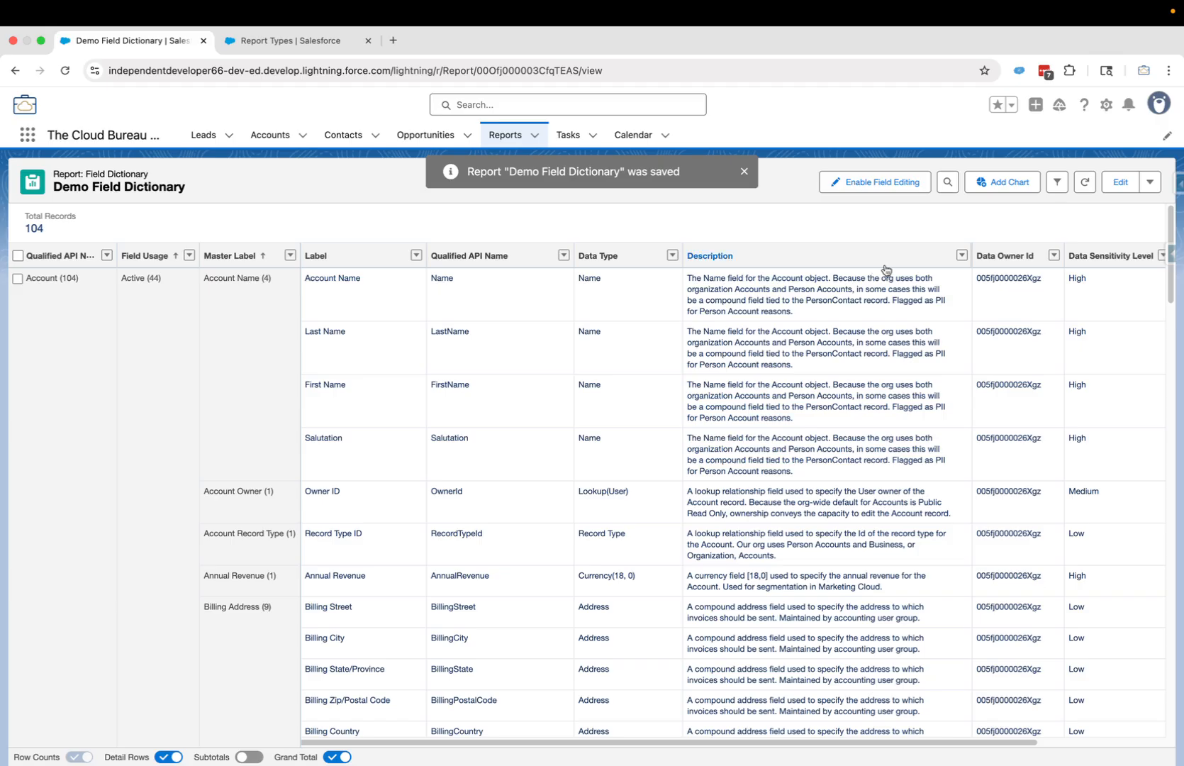
{"action": "left_click", "coordinate": [1120, 182]}
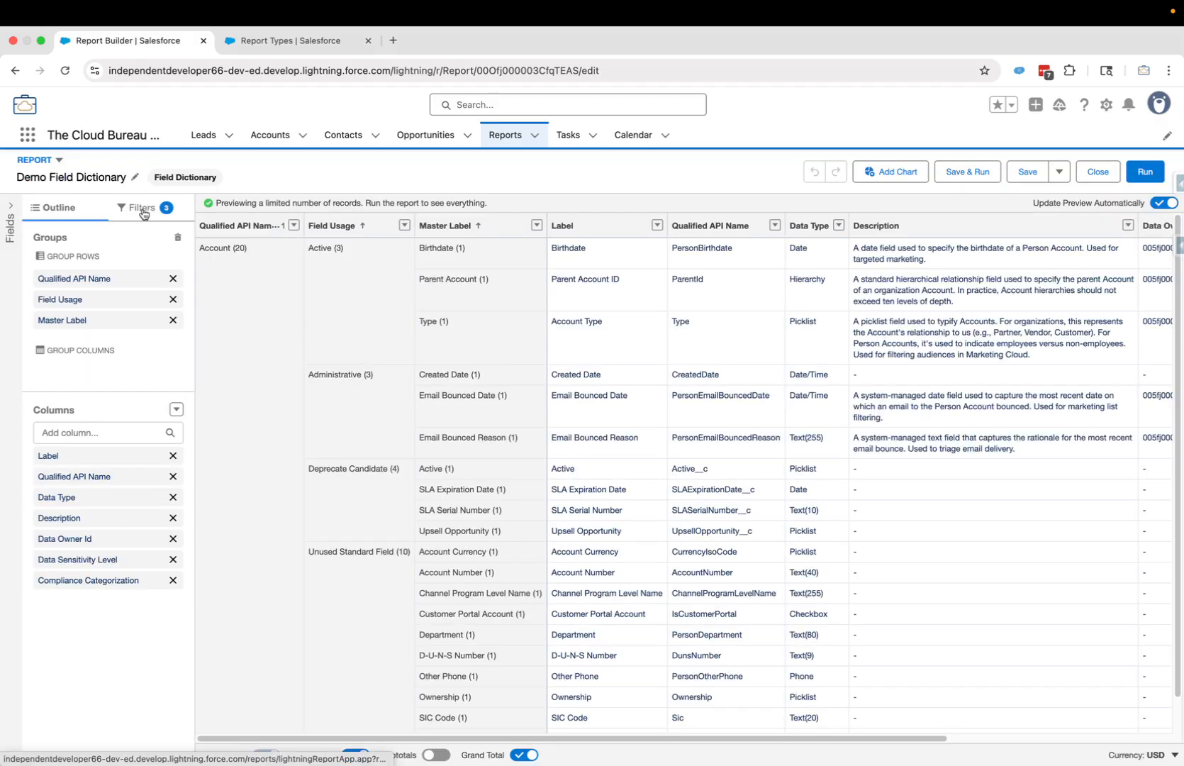
- Change the Qualified API Name equals filter from Account to Demo__c, then Save & Run
{"action": "left_click", "coordinate": [140, 207]}
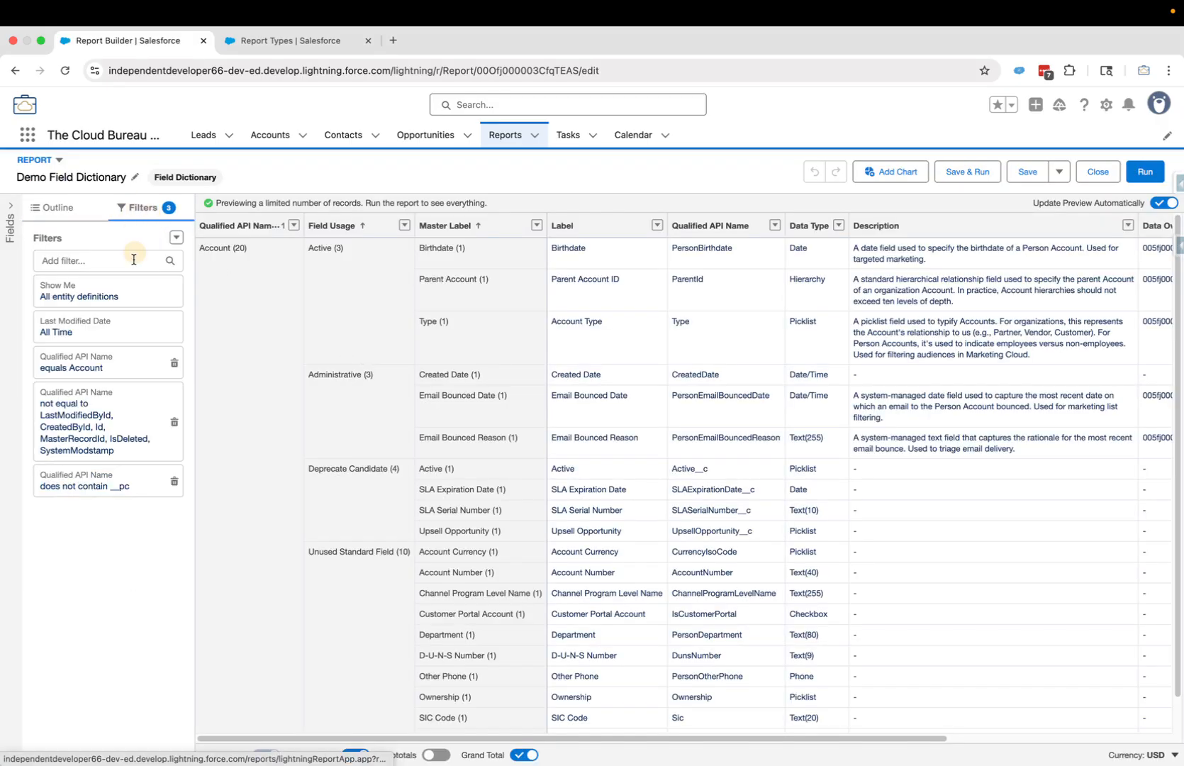
{"action": "left_click", "coordinate": [110, 365]}
{"action": "left_click", "coordinate": [269, 409]}
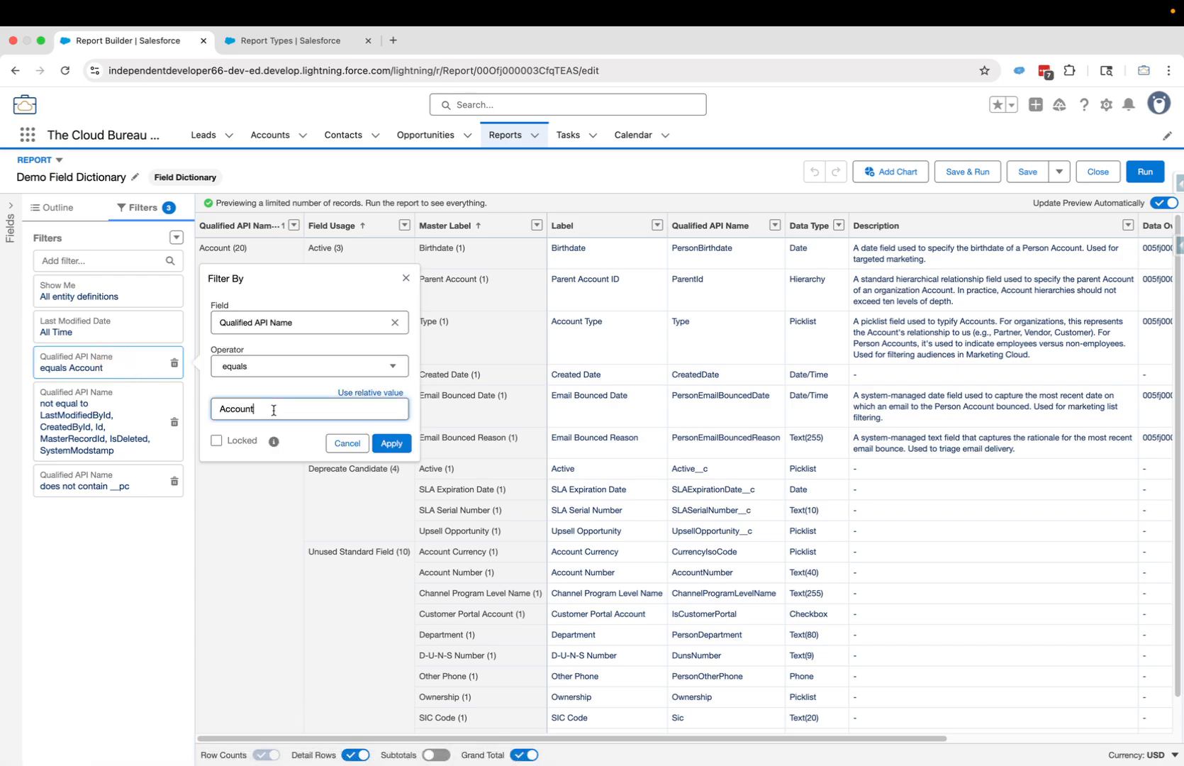
{"action": "left_click_drag", "start_coordinate": [268, 409], "coordinate": [212, 409]}
{"action": "type", "text": "Demo__c"}
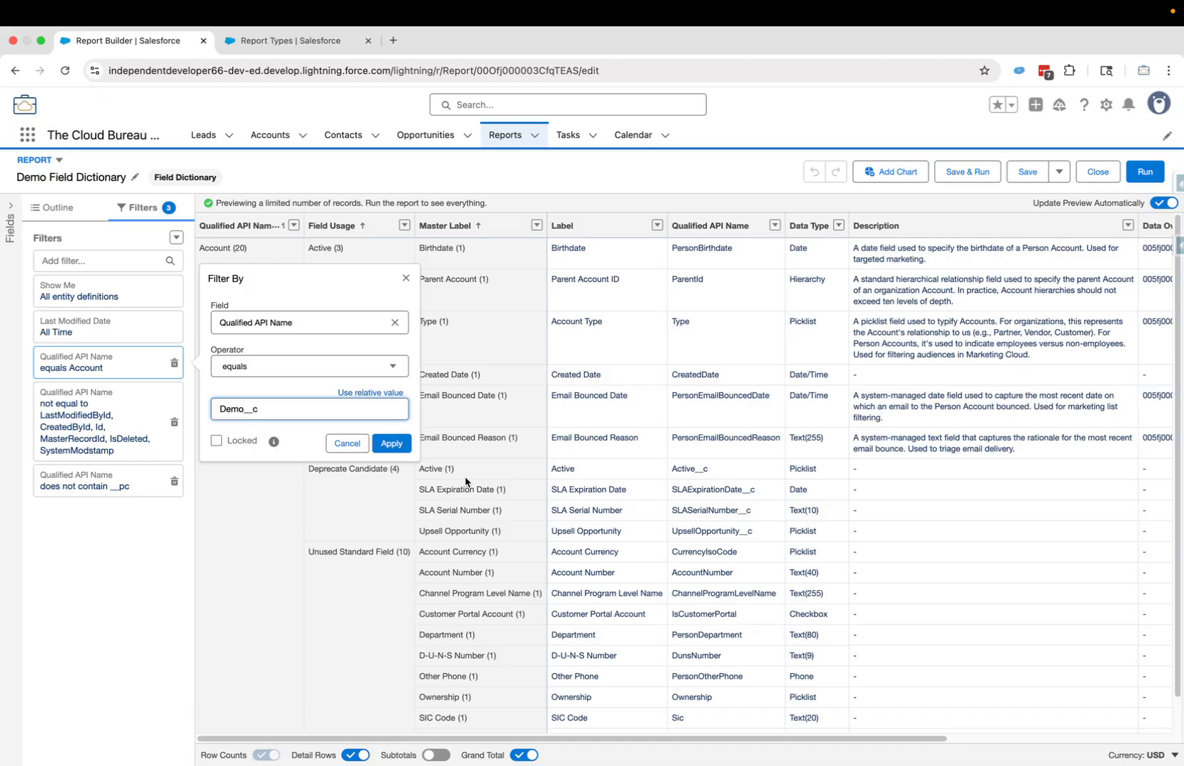
{"action": "left_click", "coordinate": [391, 443]}
{"action": "left_click", "coordinate": [964, 177]}
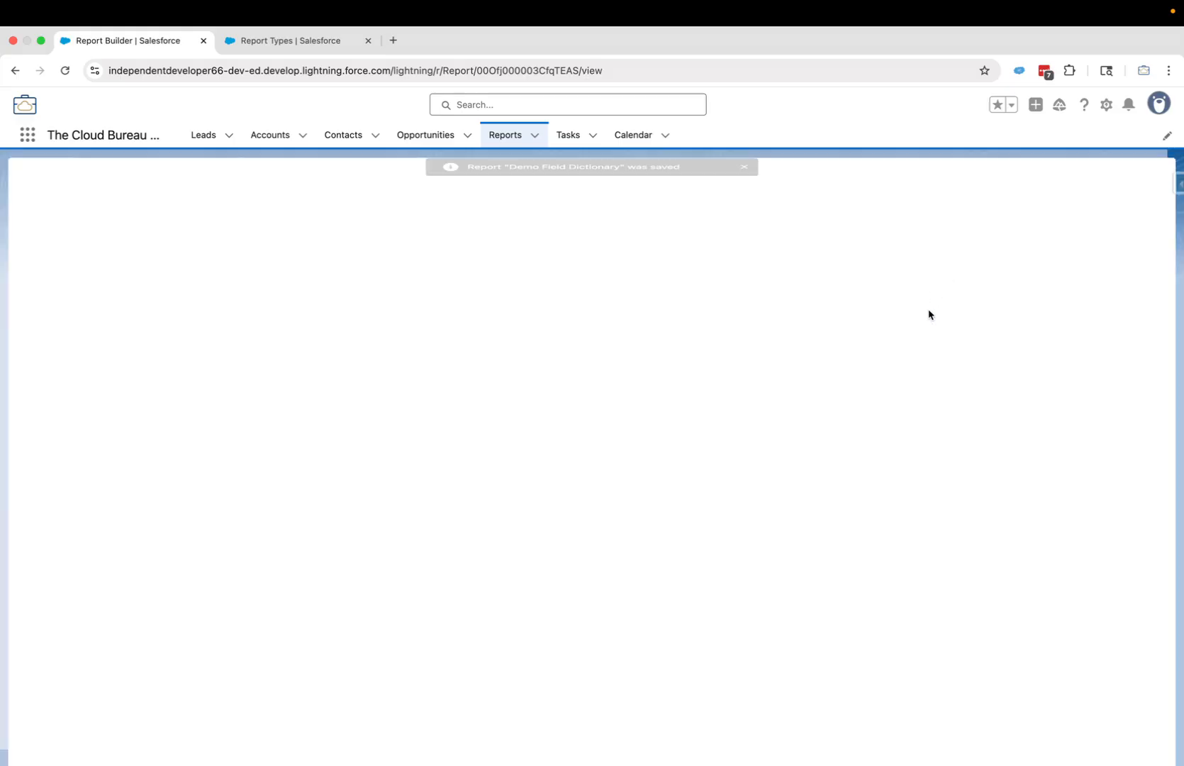